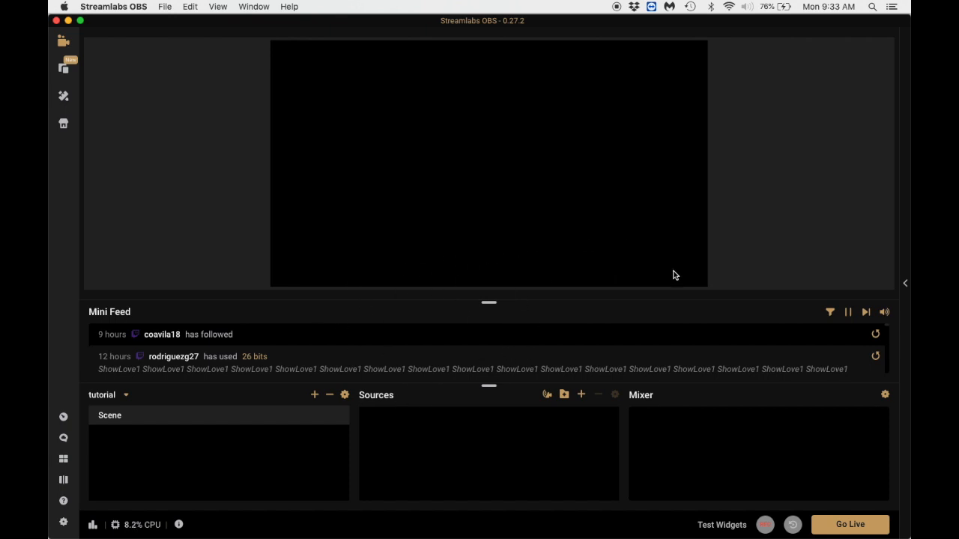
Review the stream destinations in the settings and close the settings.
click(66, 526)
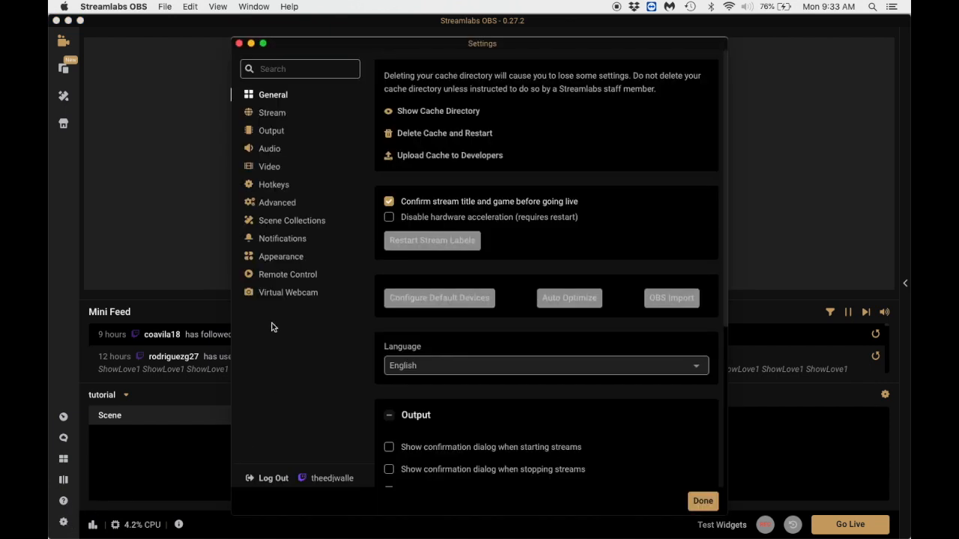
click(270, 115)
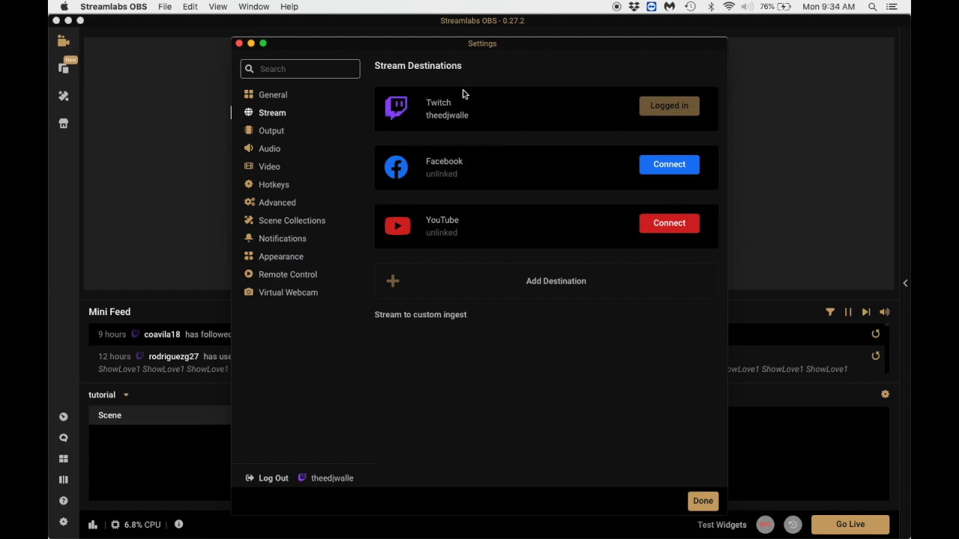
click(703, 500)
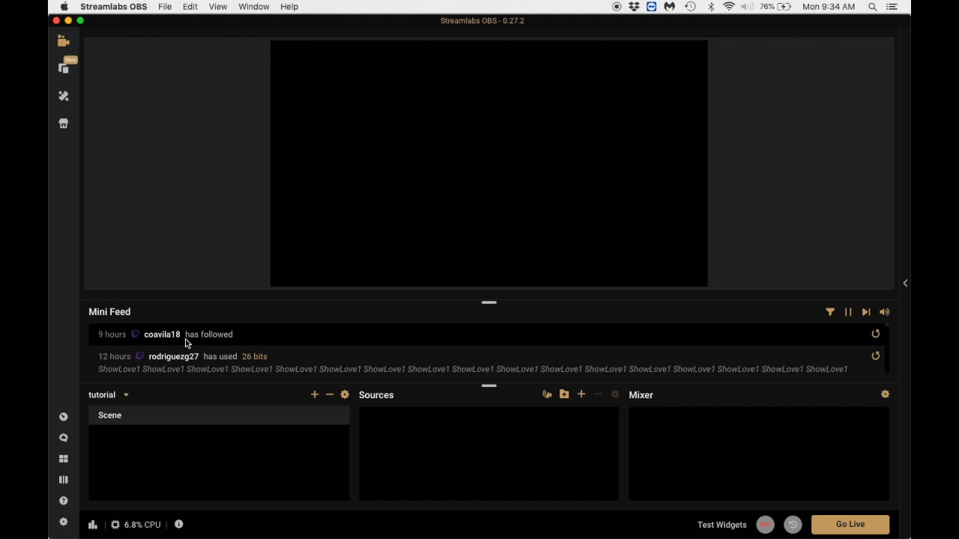
Look through the recent follower and bits events in the Mini Feed.
scroll(271, 341, down, 4)
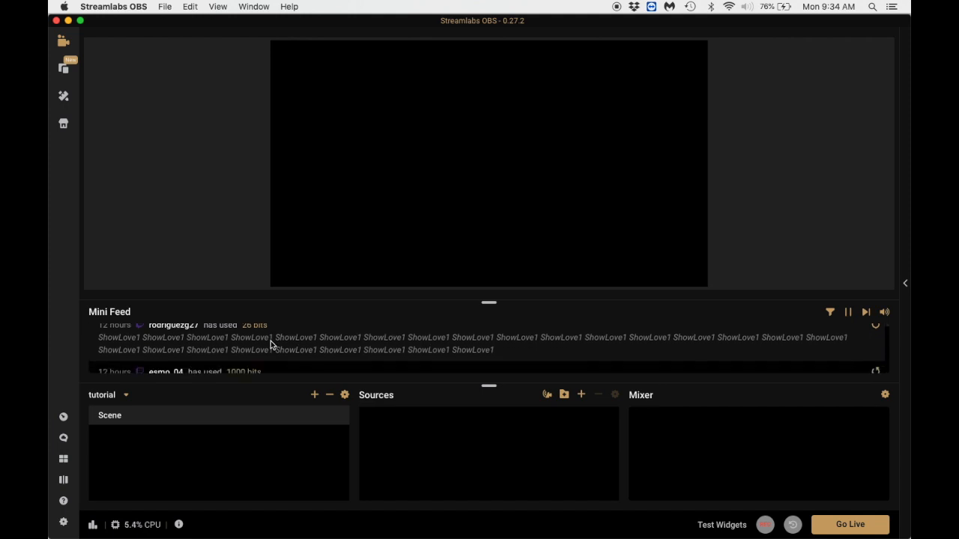
scroll(274, 337, down, 5)
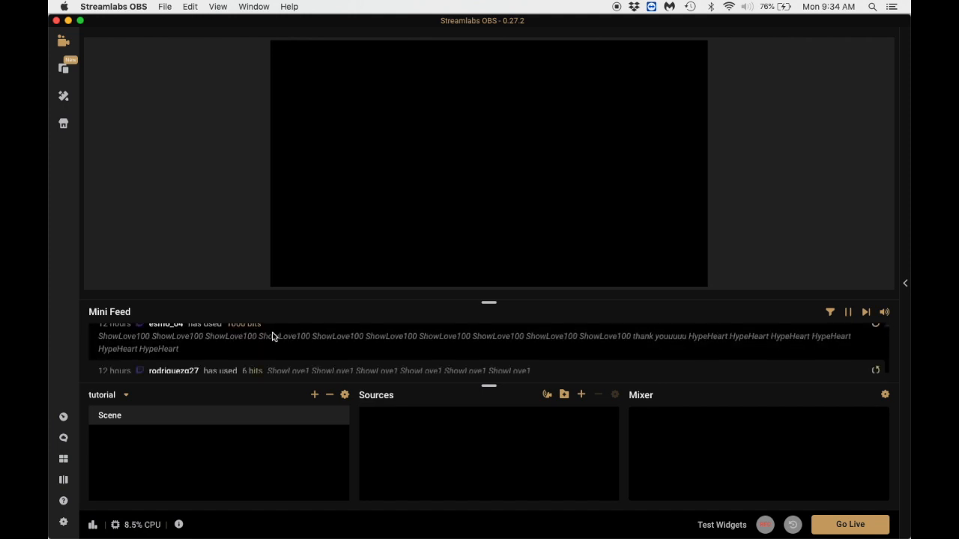
scroll(273, 337, down, 3)
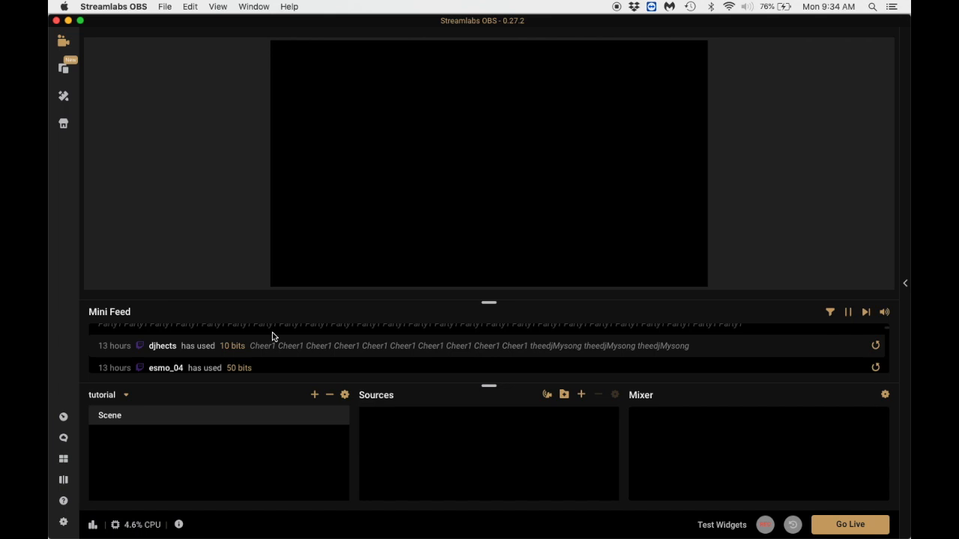
View the finished "old schoooool" scene collection as an example and return to the "tutorial" collection.
click(128, 398)
scroll(146, 466, down, 3)
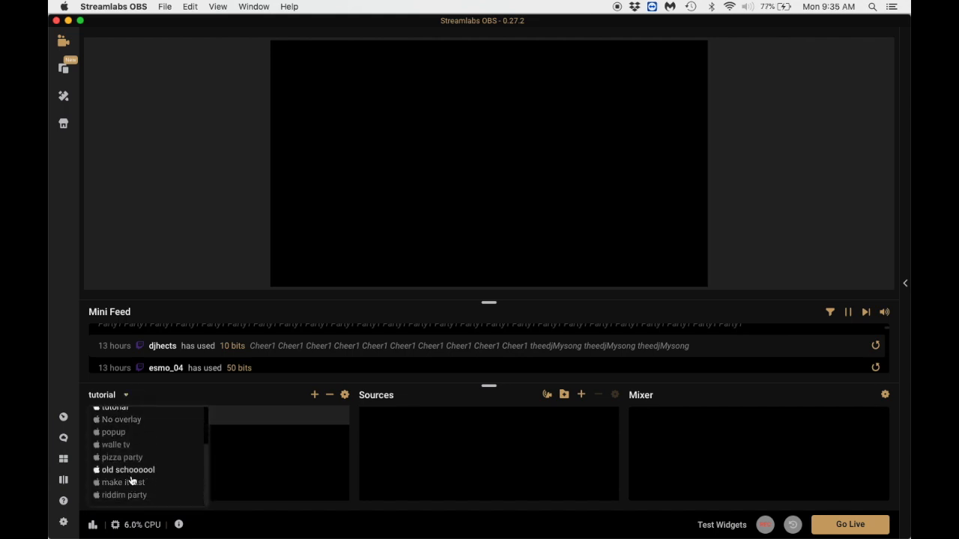
click(129, 472)
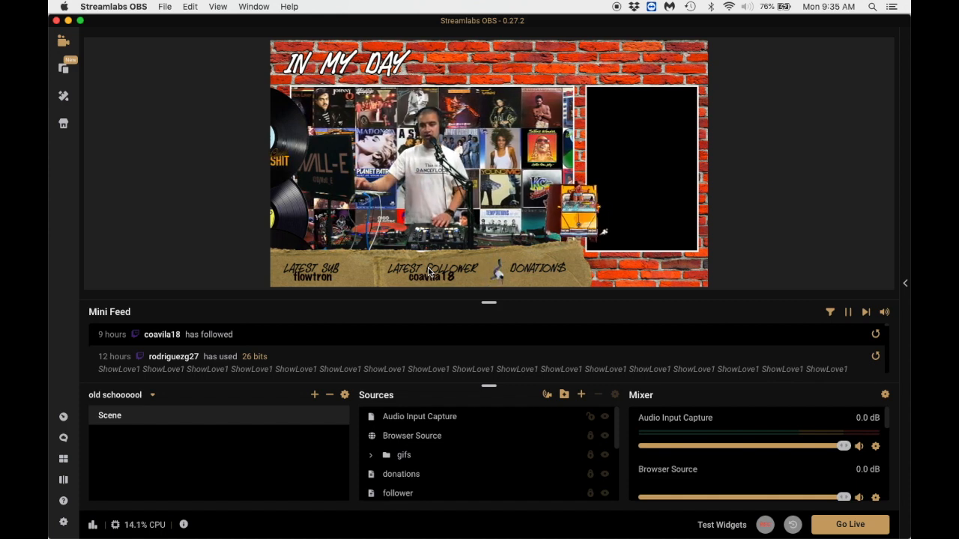
click(129, 395)
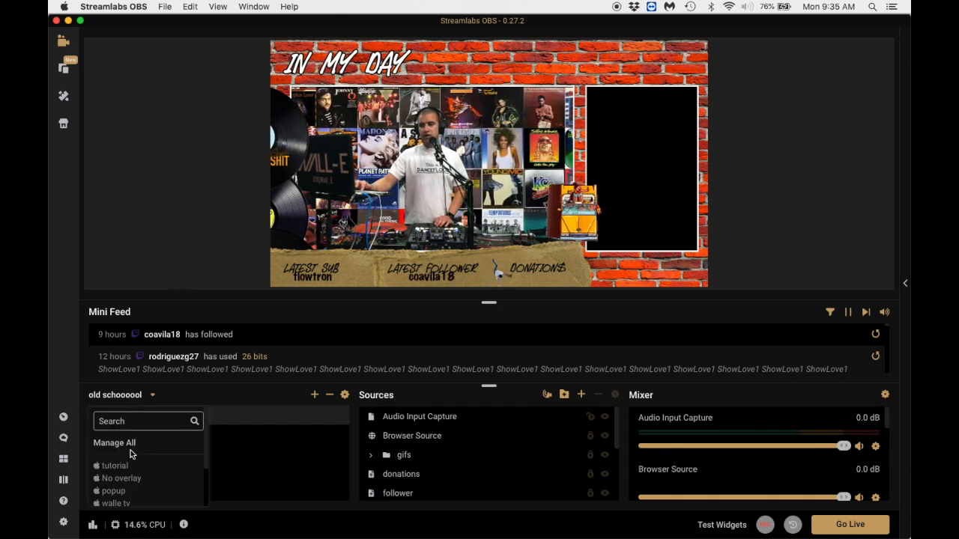
click(115, 466)
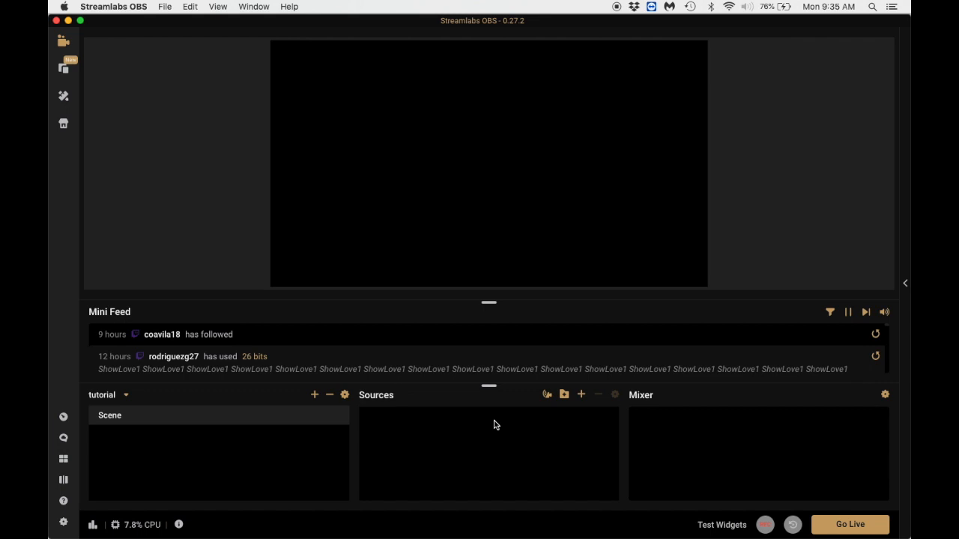
Look over the available standard and widget source types without adding any.
click(582, 396)
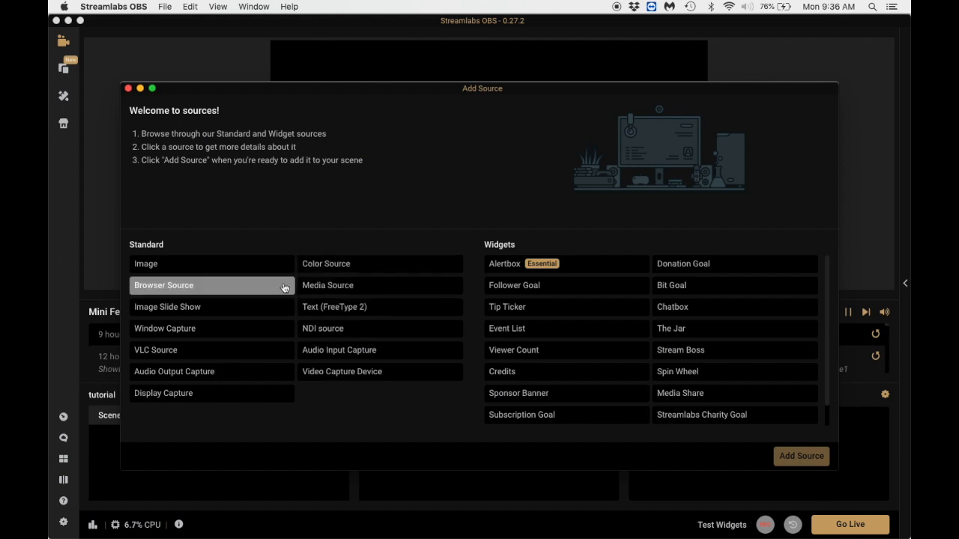
click(128, 88)
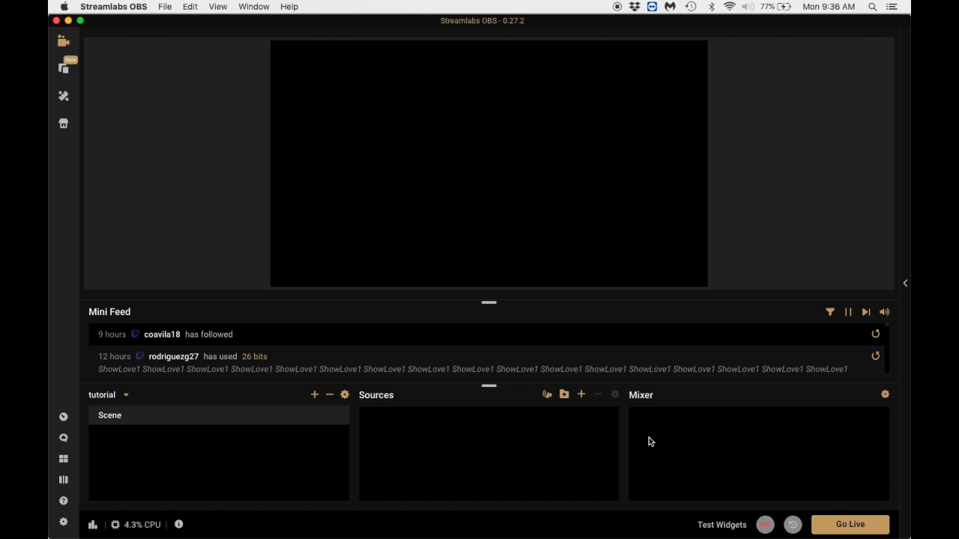
Make a short test recording of the empty scene and stop it.
click(766, 527)
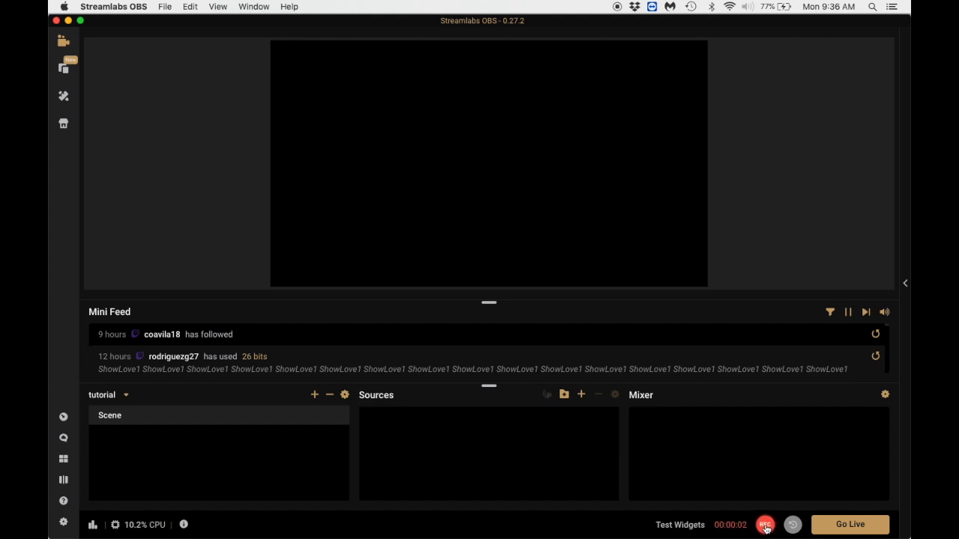
click(765, 527)
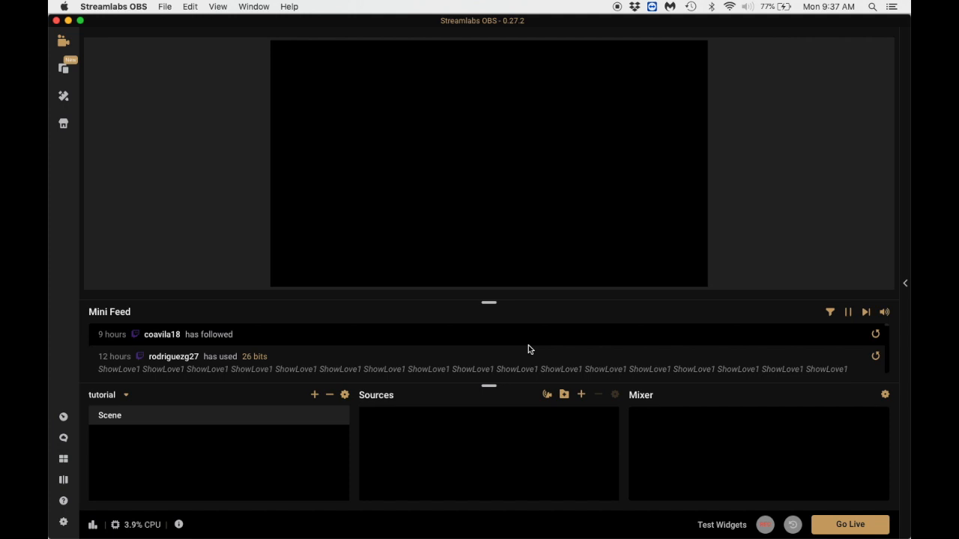
Add an Audio Input Capture source to the scene, keeping its default name.
click(582, 395)
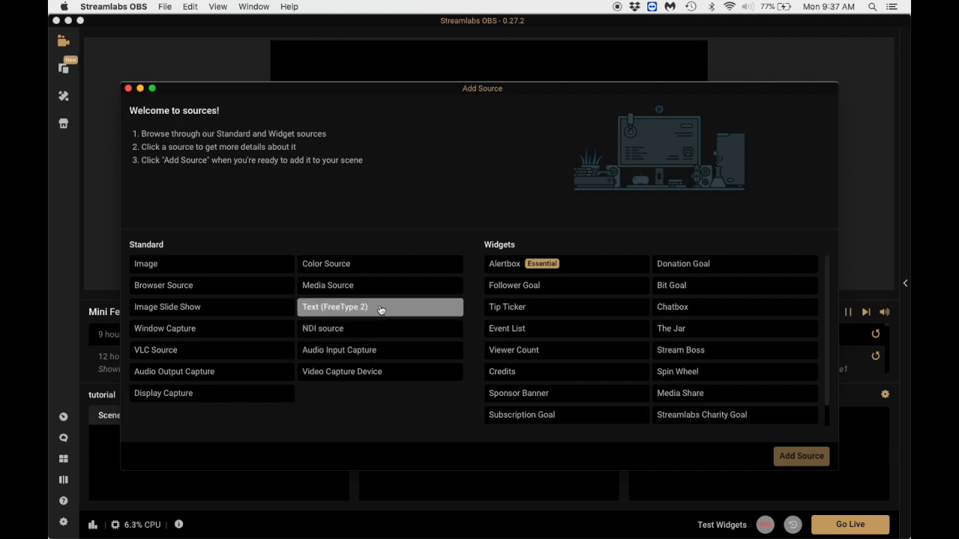
click(351, 351)
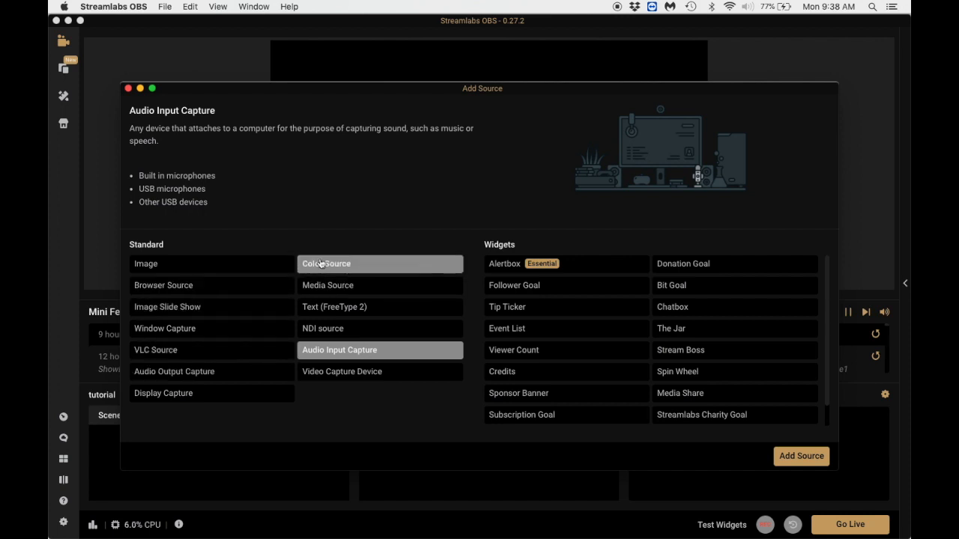
click(331, 285)
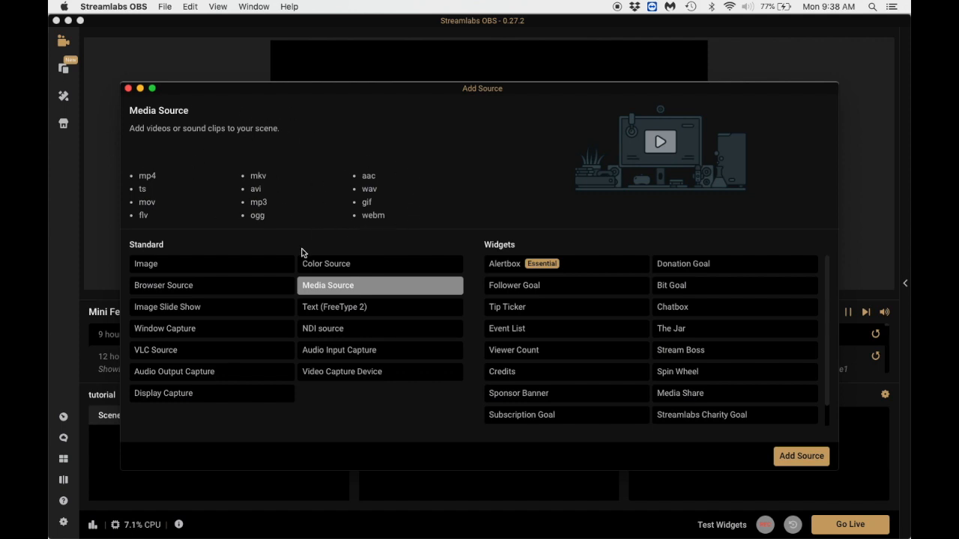
click(331, 357)
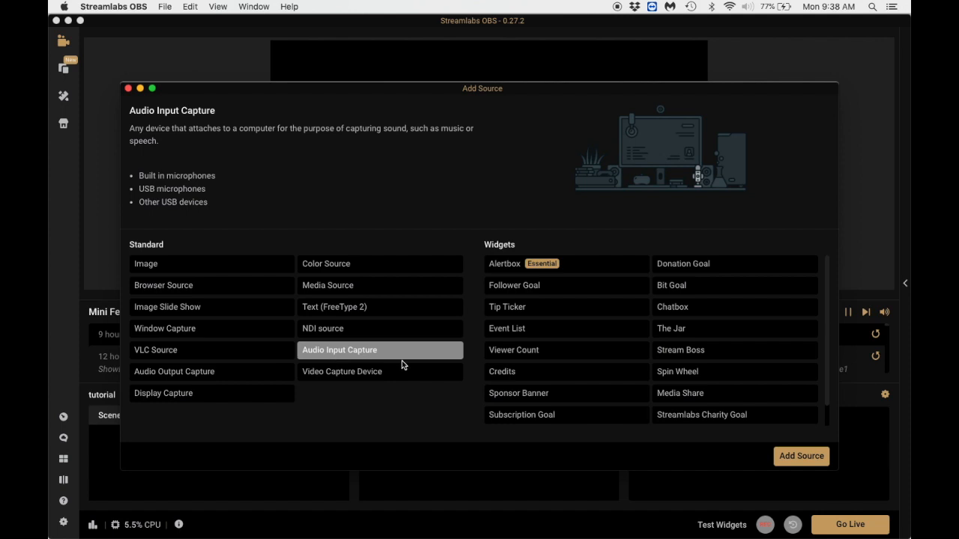
click(798, 456)
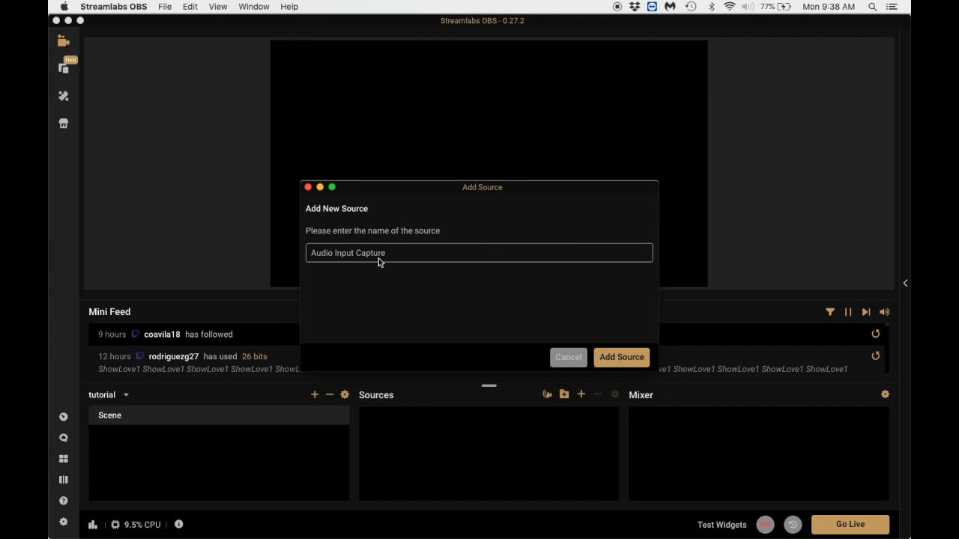
click(615, 358)
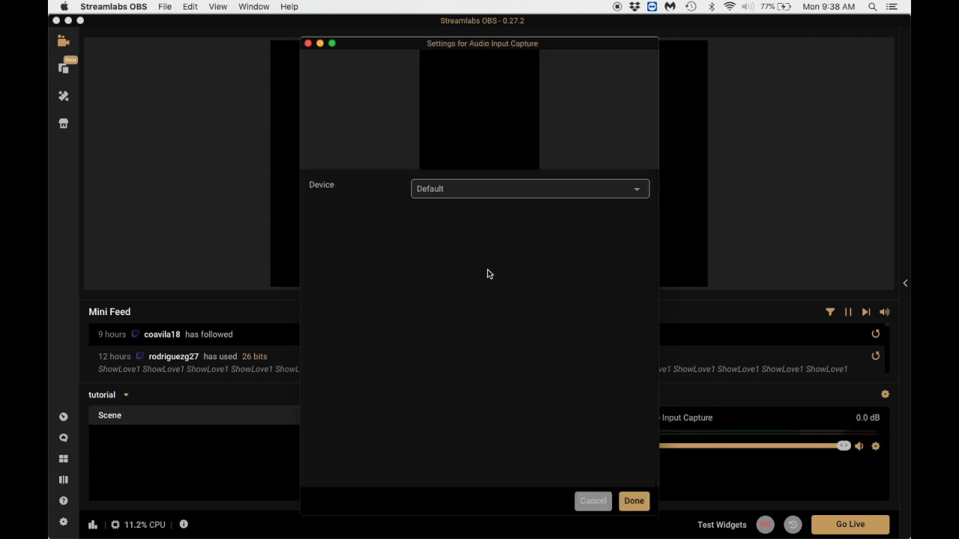
Set the audio source's device to Scarlett 2i2 USB and confirm its settings.
click(481, 194)
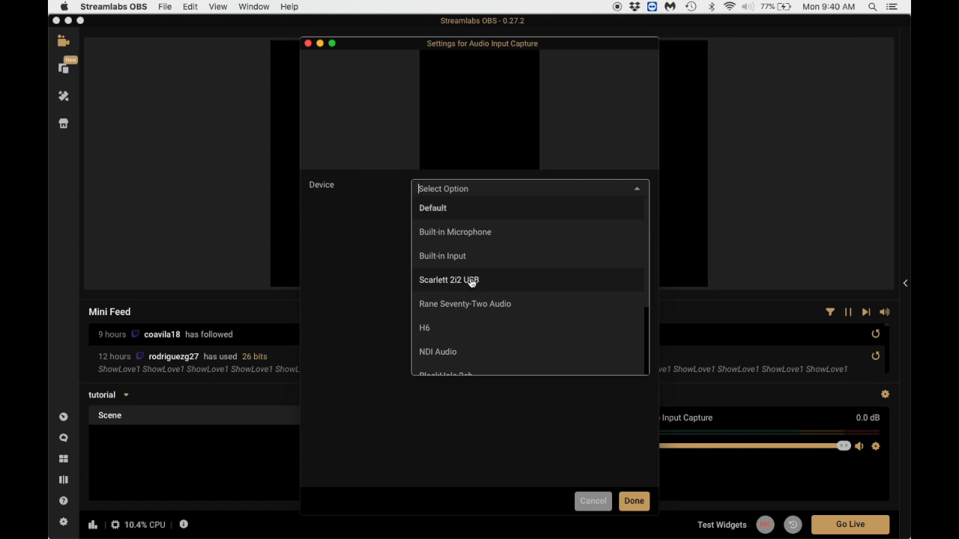
click(471, 282)
click(633, 502)
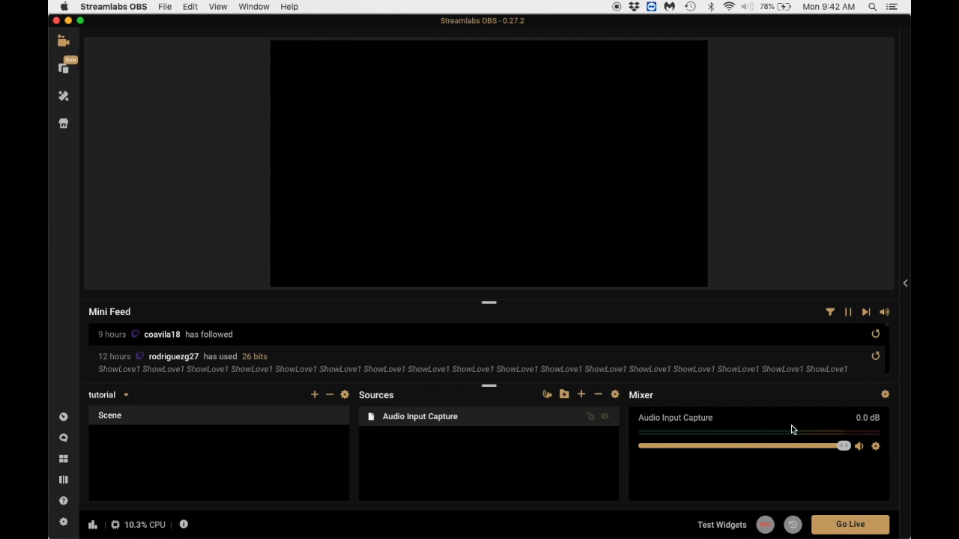
Switch to Serato DJ Pro, start the Computer Love track on deck 2, and return to Streamlabs OBS.
key(ctrl+Left)
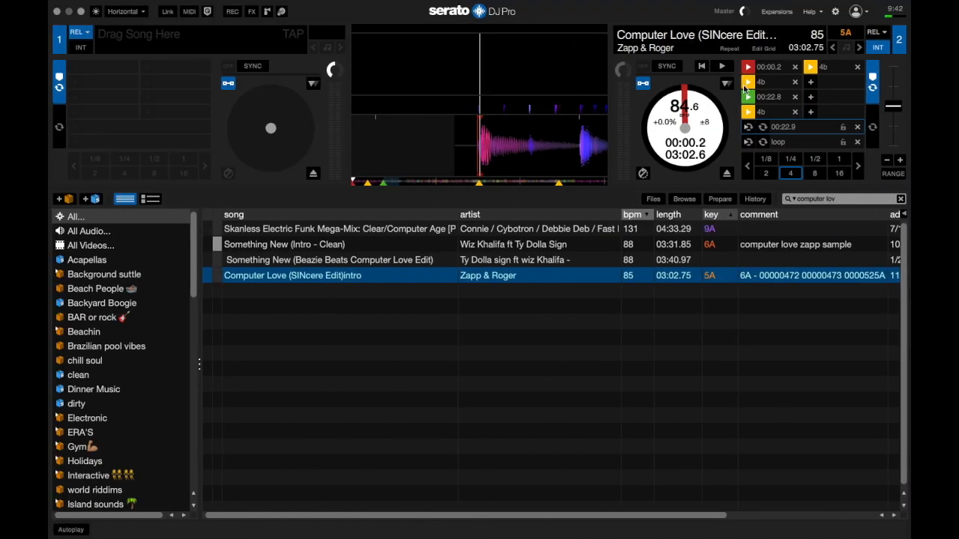
click(723, 71)
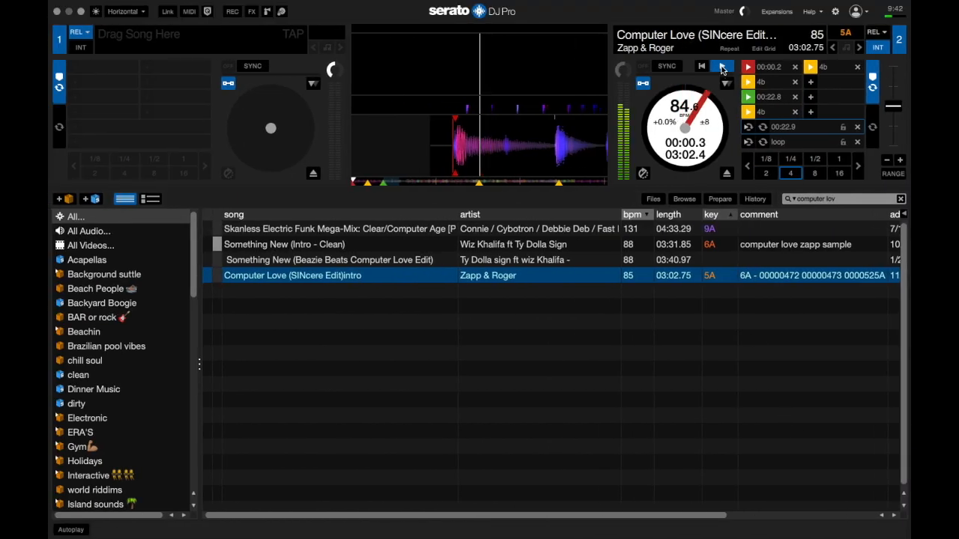
key(ctrl+Right)
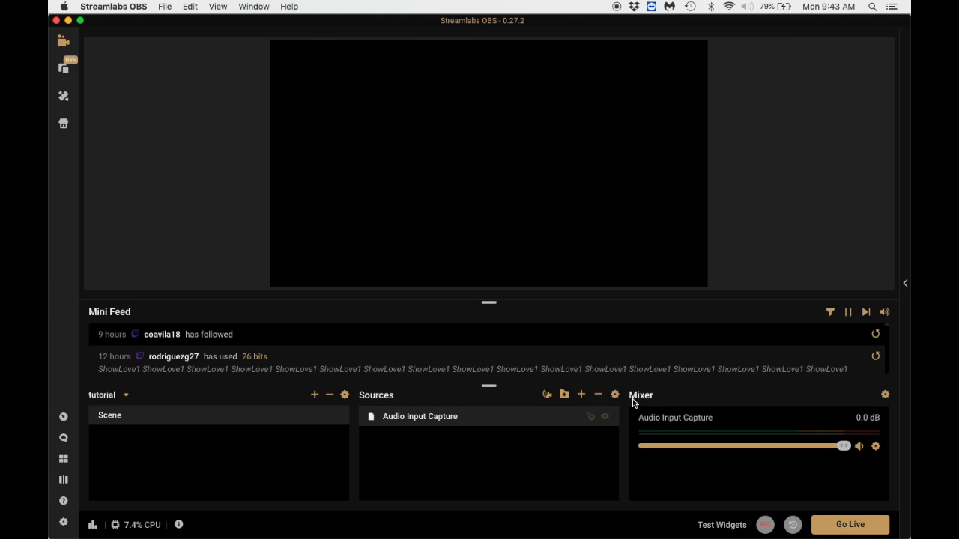
Add a Video Capture Device source named "camera" to the scene.
click(581, 397)
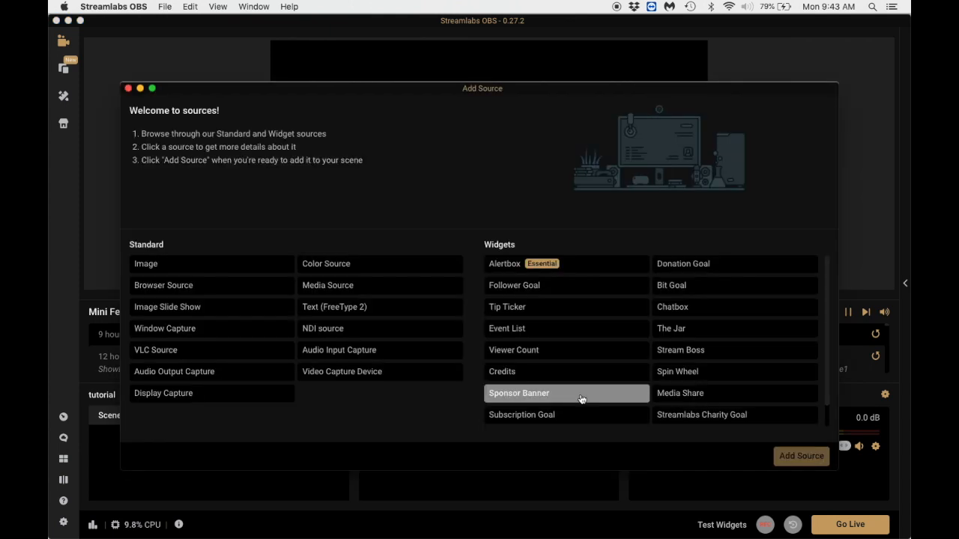
click(363, 377)
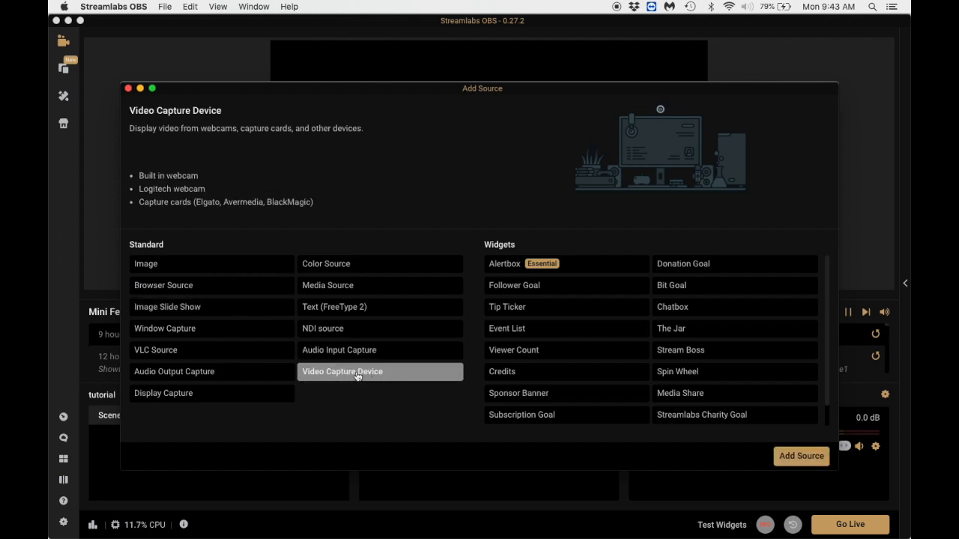
click(799, 455)
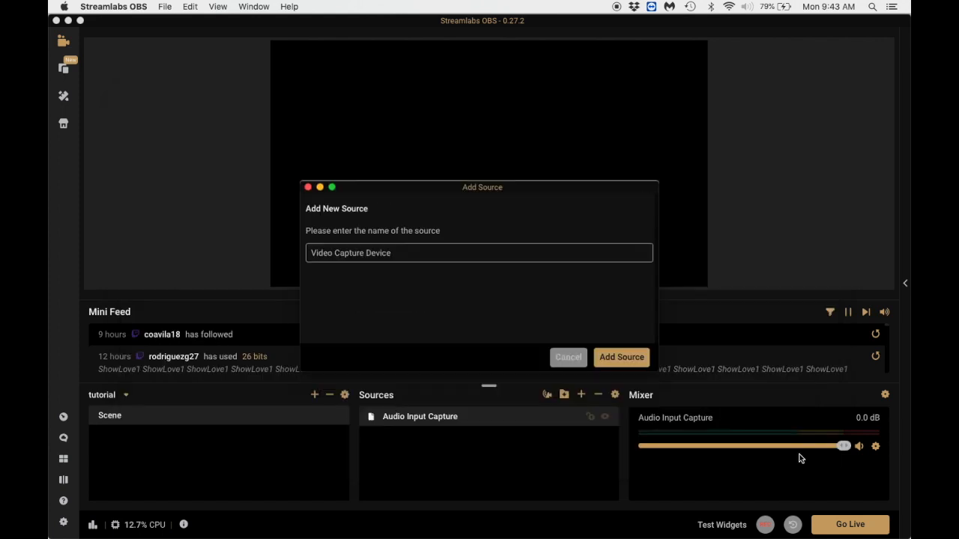
triple_click(417, 255)
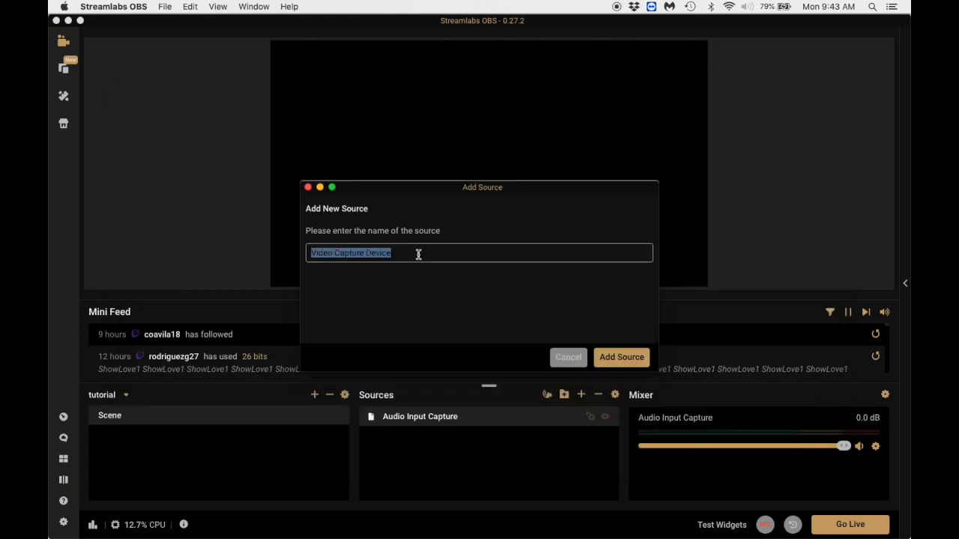
text(camera)
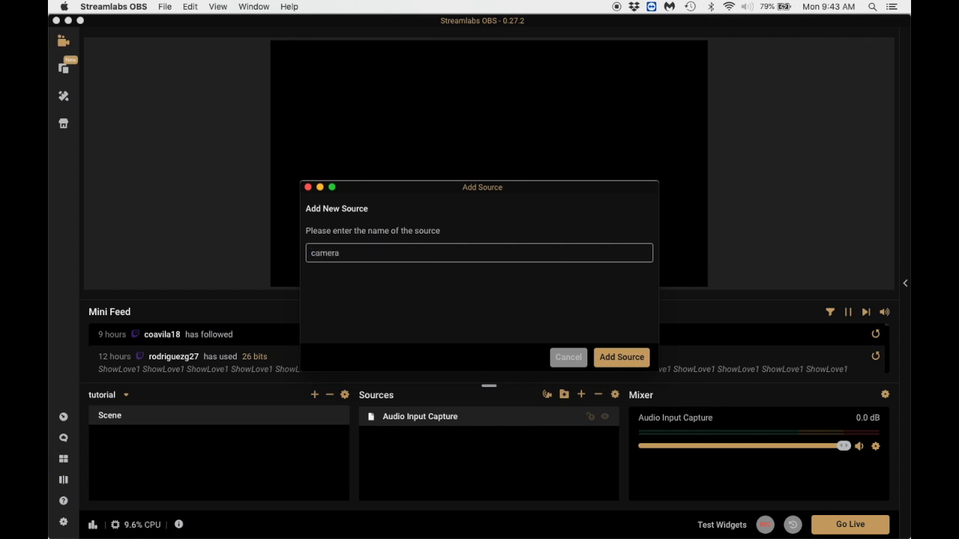
click(614, 356)
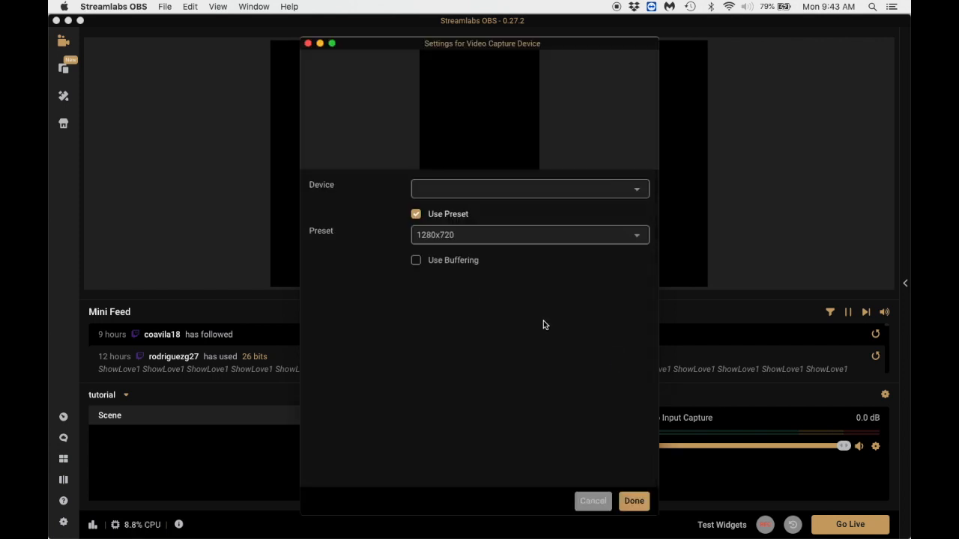
Set the camera source's device to iPhone with the 1280x720 preset and move its settings window clear of the preview.
click(499, 196)
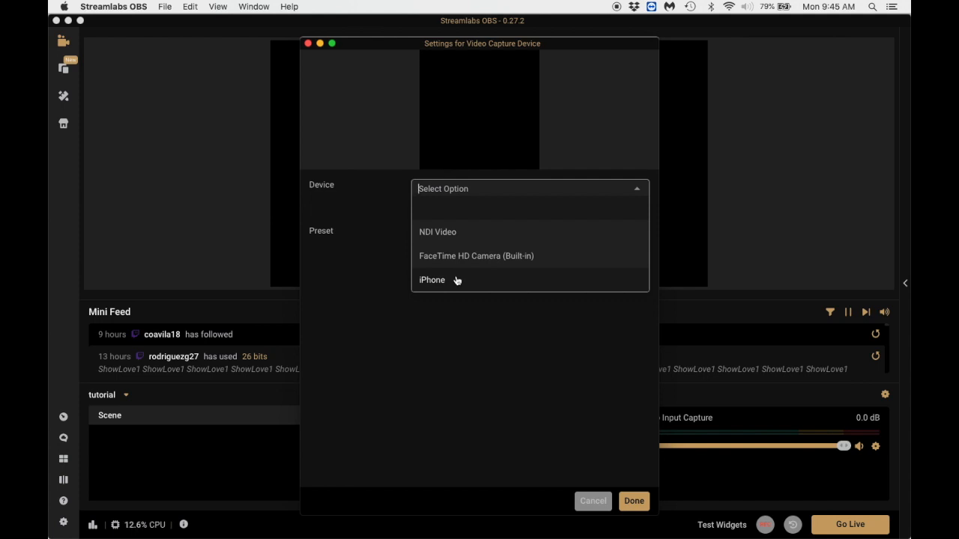
click(456, 281)
click(483, 235)
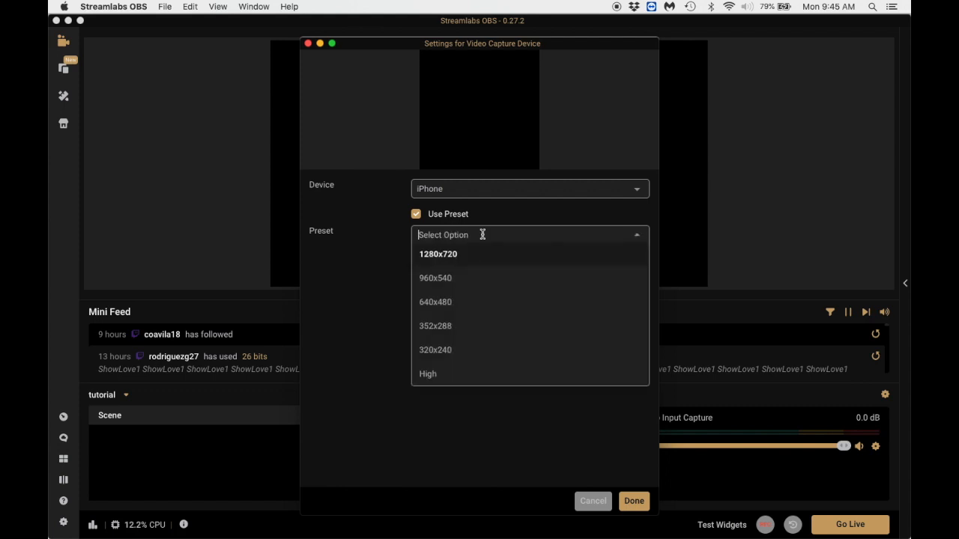
click(463, 254)
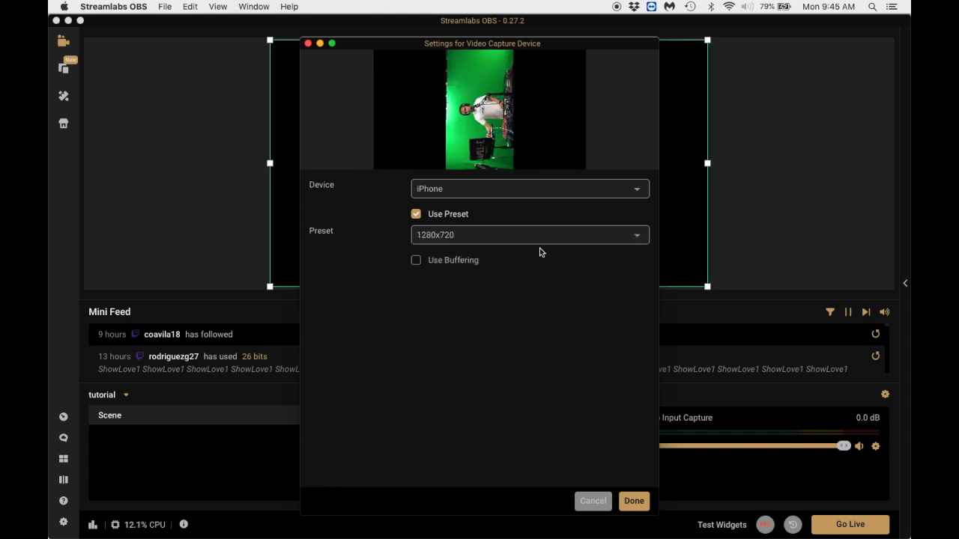
drag(420, 45, 803, 195)
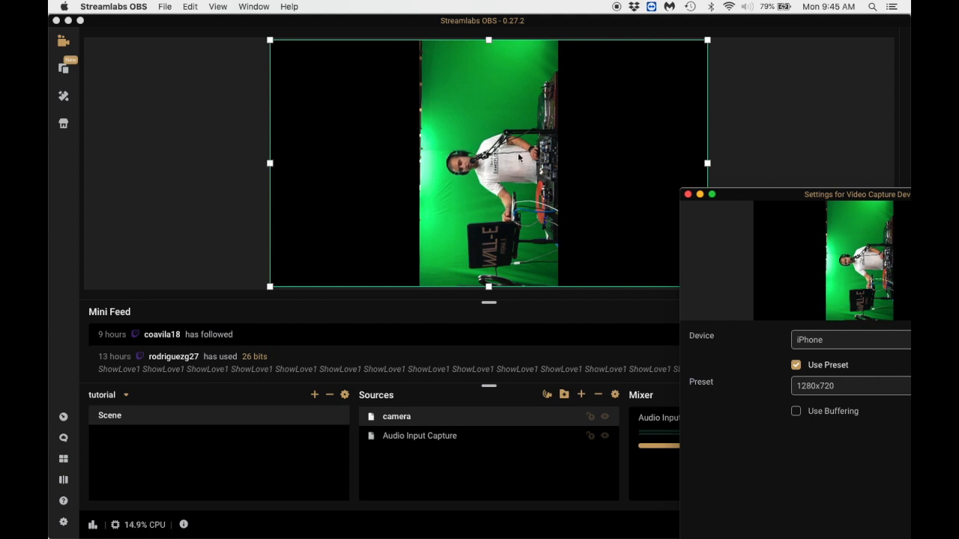
Set the camera source's preset to High and confirm its settings.
drag(766, 197, 336, 52)
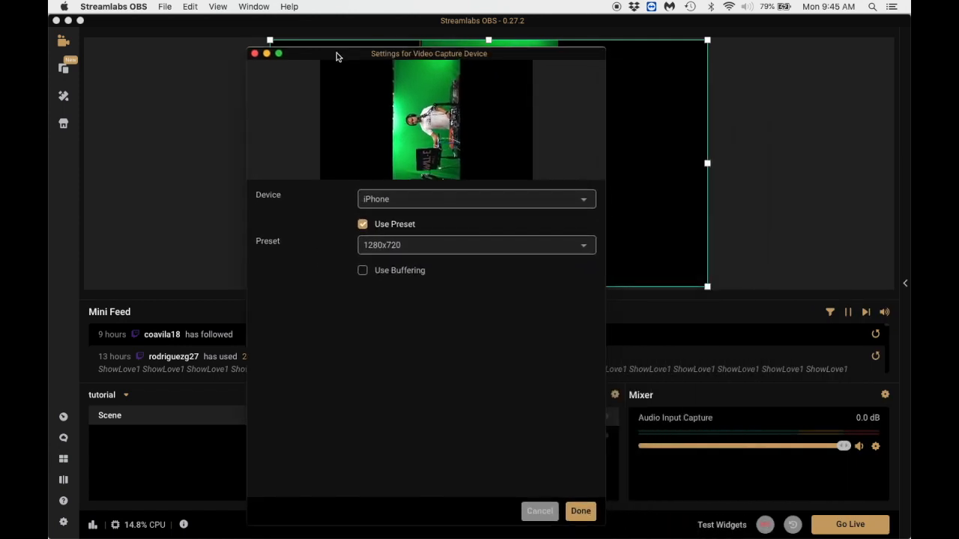
click(451, 249)
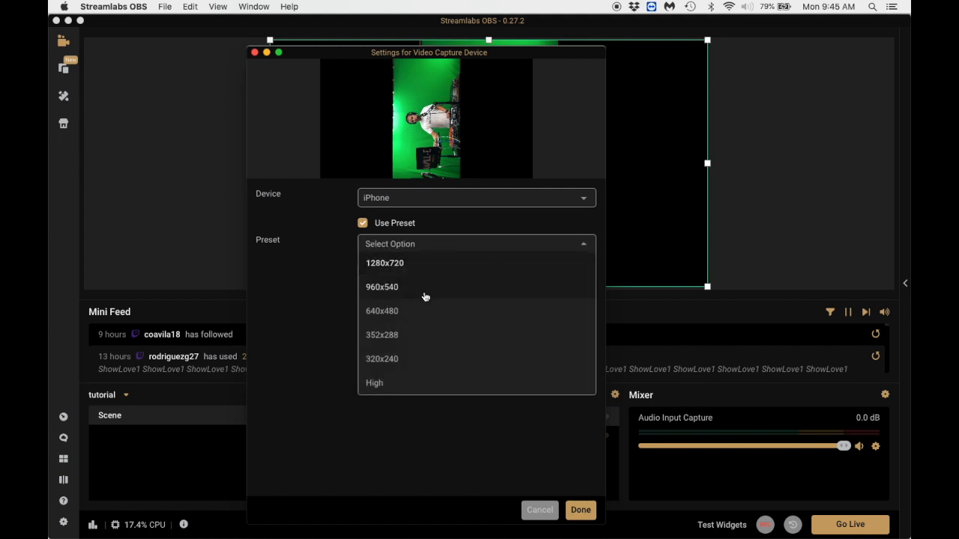
click(379, 384)
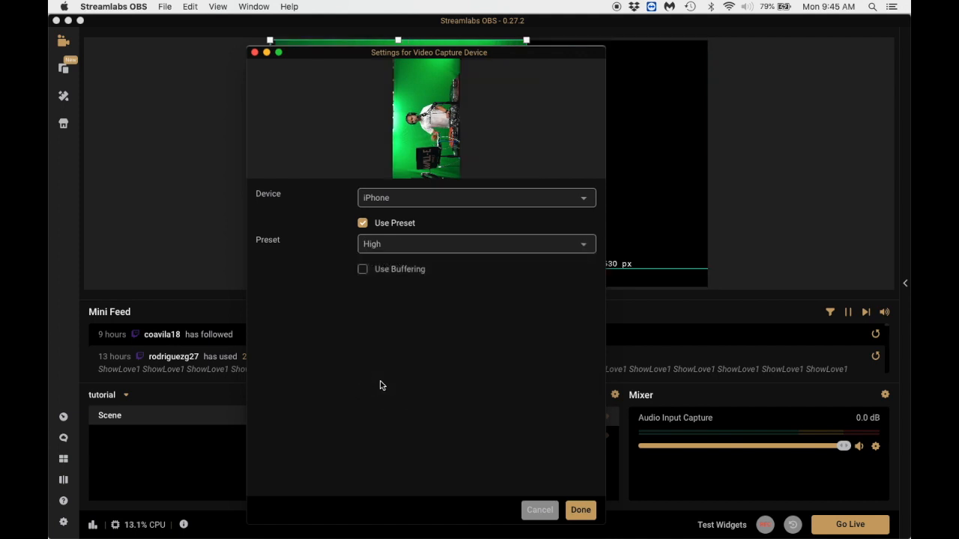
click(581, 511)
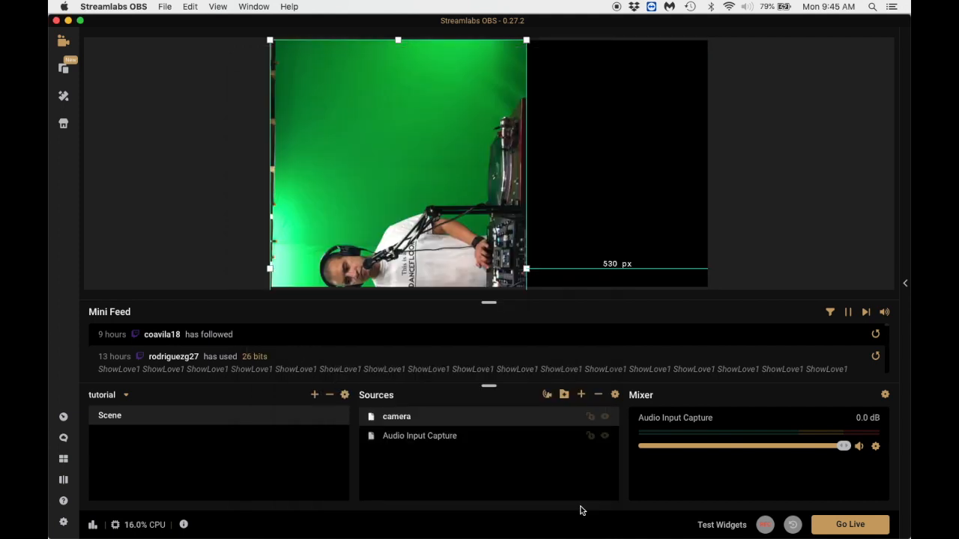
Rotate the camera source 90 degrees clockwise and position it so the upright picture covers the canvas.
drag(432, 134, 514, 81)
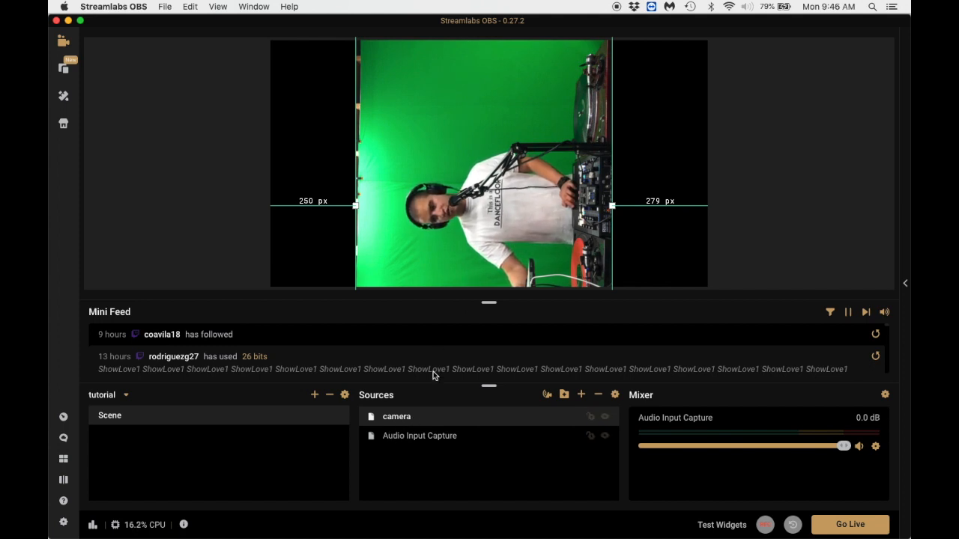
right_click(401, 417)
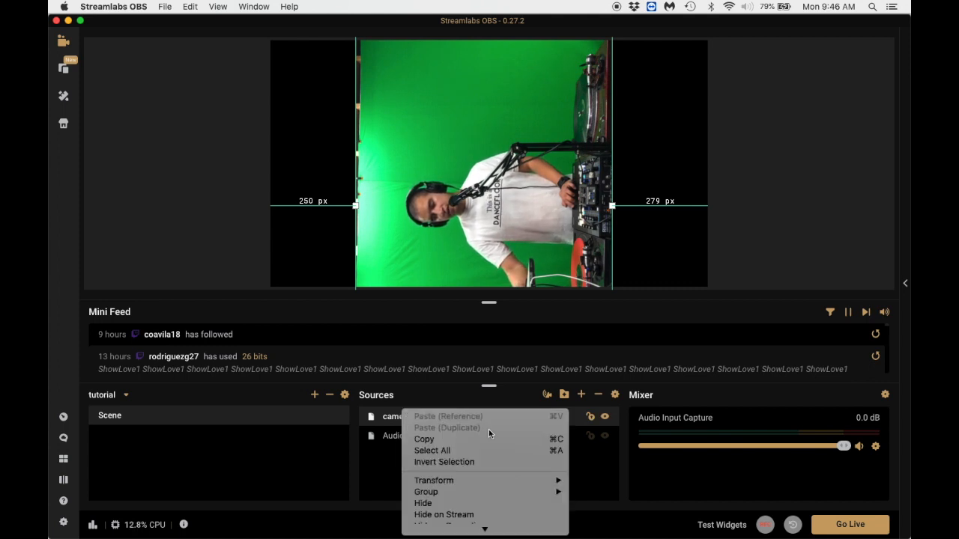
mouse_move(484, 355)
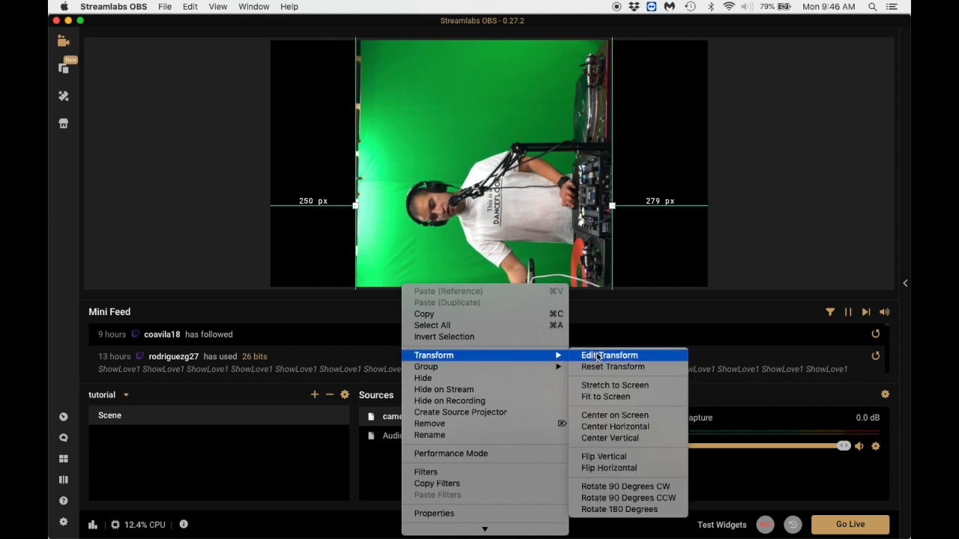
click(624, 487)
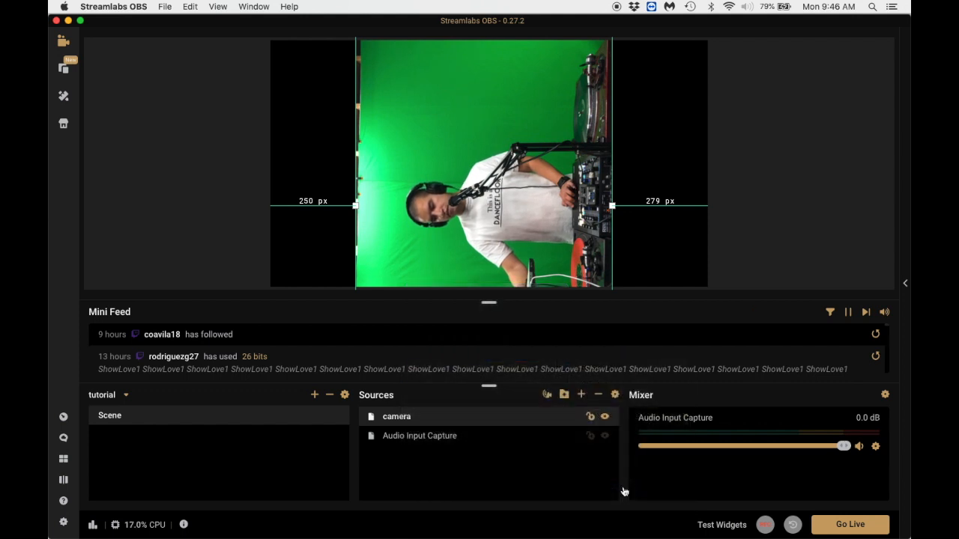
drag(604, 135, 518, 195)
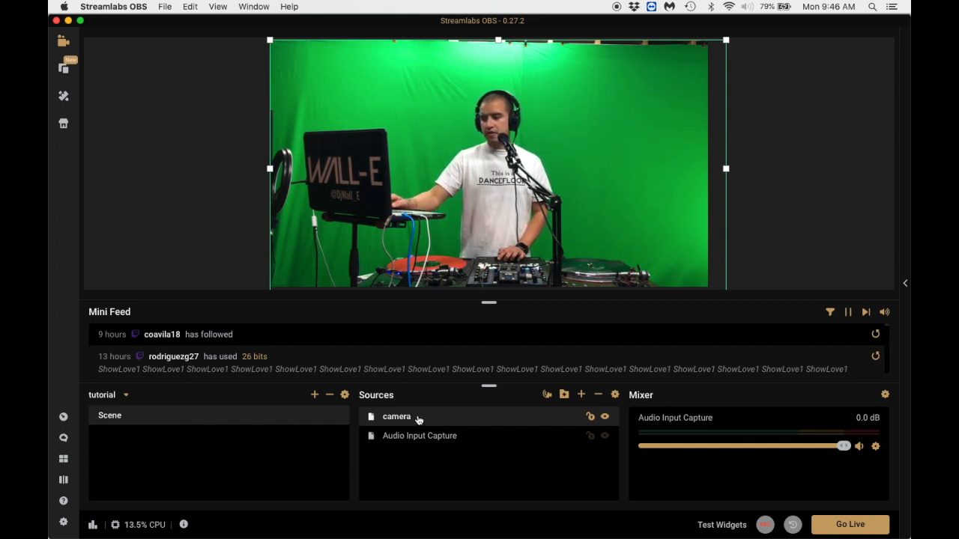
Add a Crop/Pad filter to the camera source with a left crop of 30 and confirm it.
right_click(418, 420)
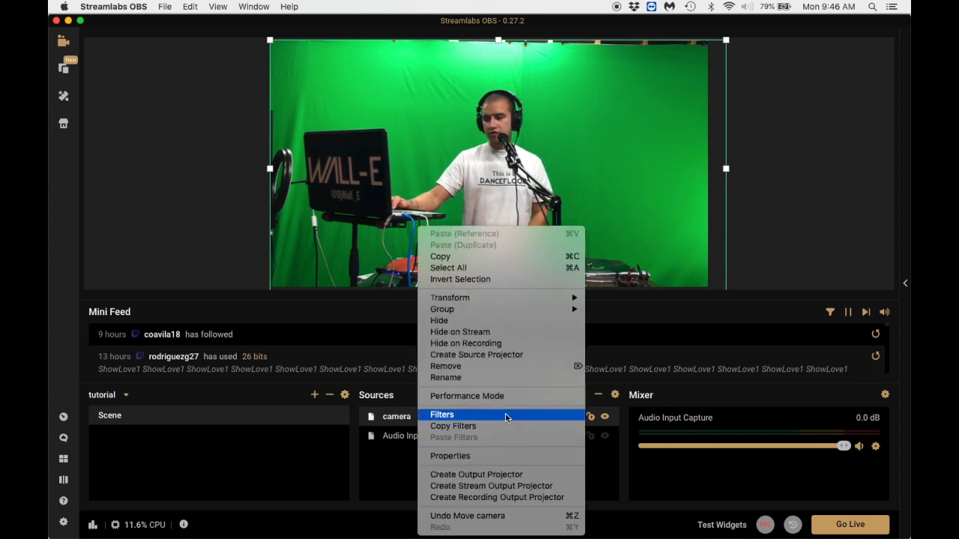
click(504, 418)
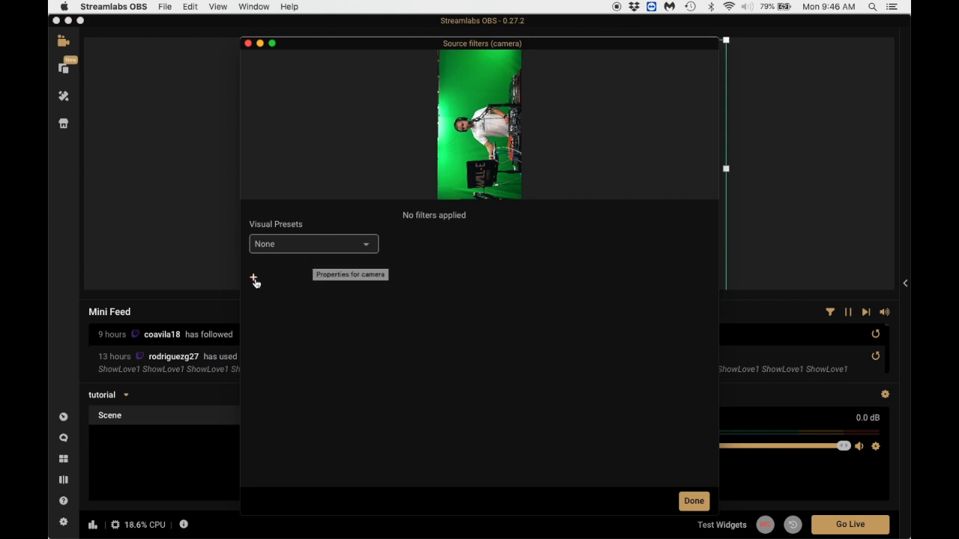
click(254, 279)
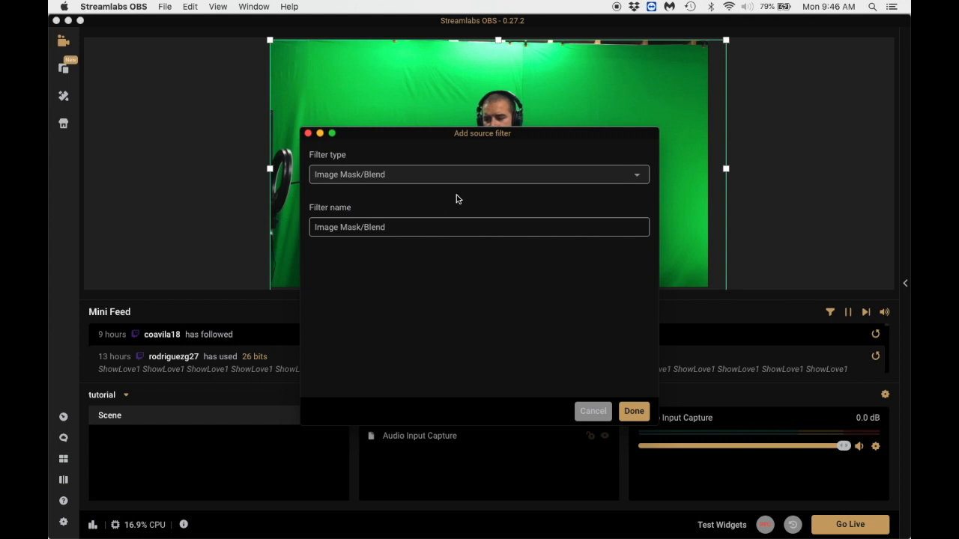
click(436, 175)
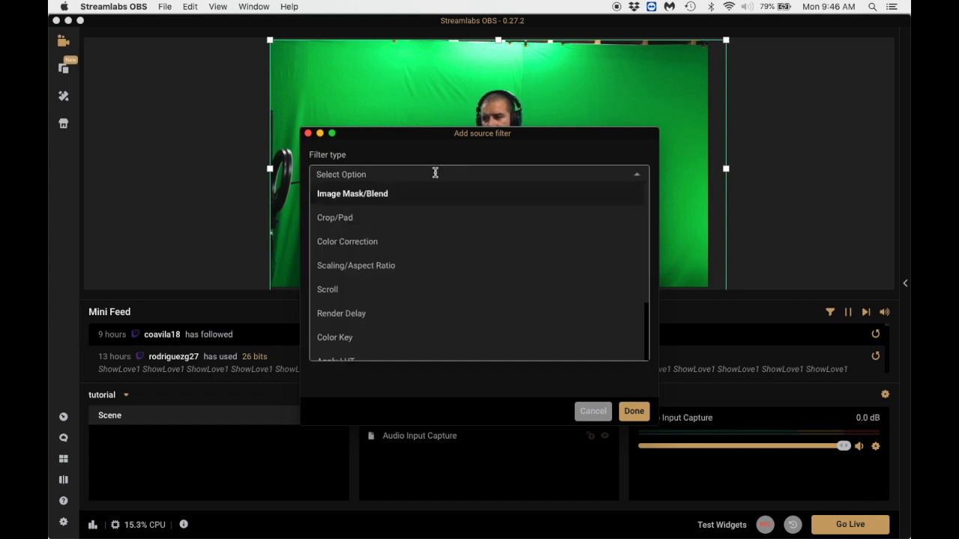
click(375, 221)
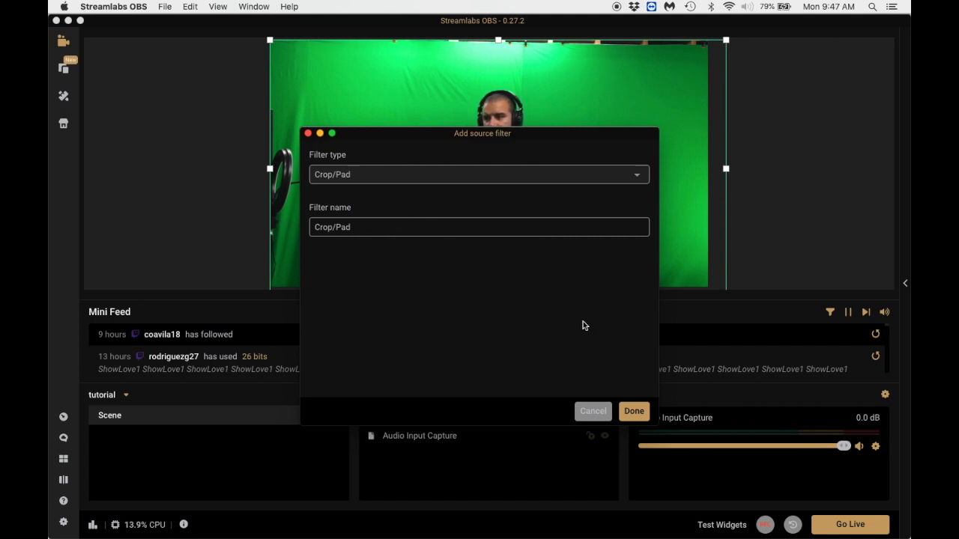
click(634, 411)
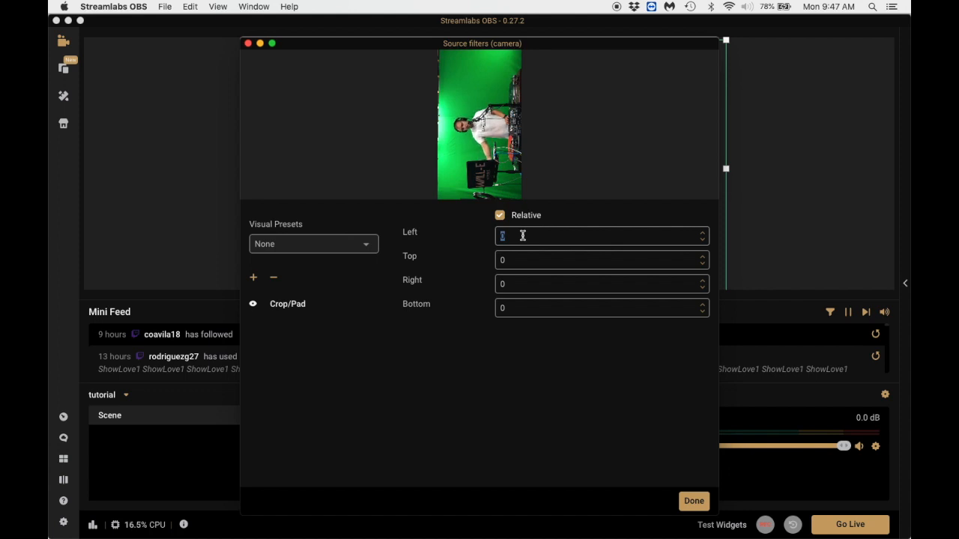
text(30)
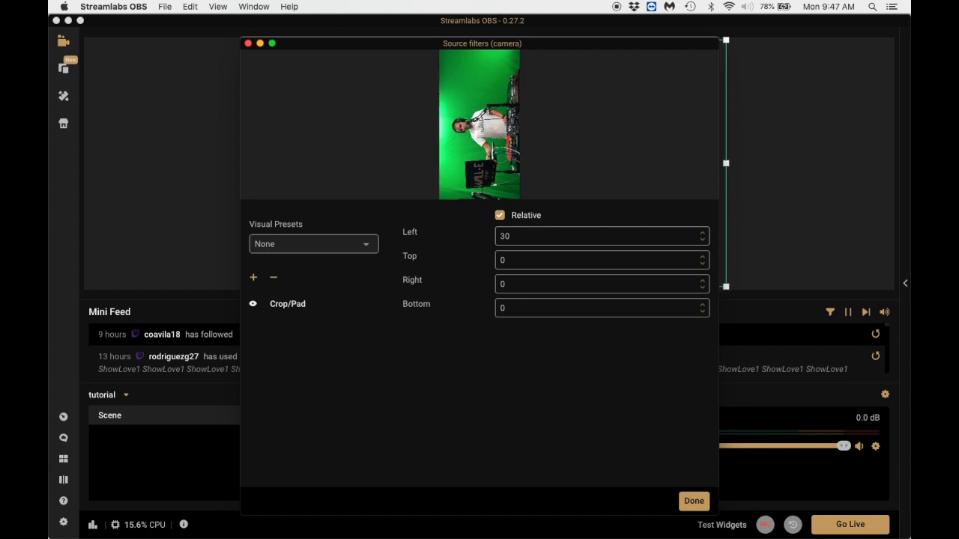
click(694, 502)
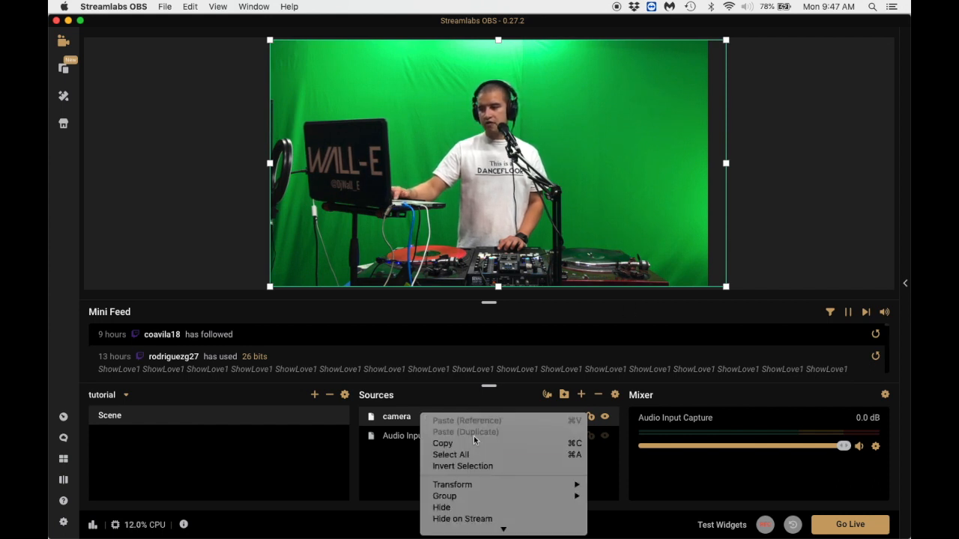
Add a Chroma Key filter to the camera source under its default name.
scroll(482, 445, down, 5)
click(492, 417)
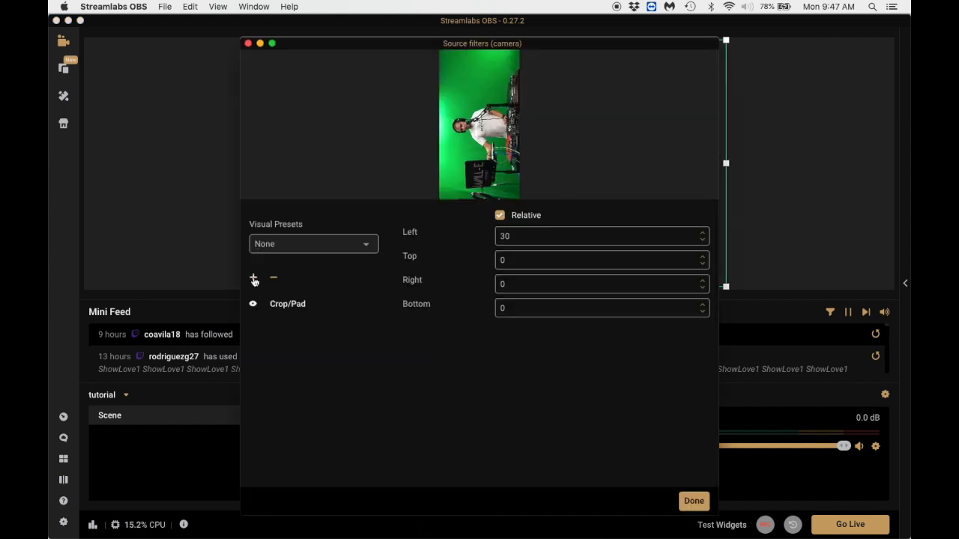
click(254, 281)
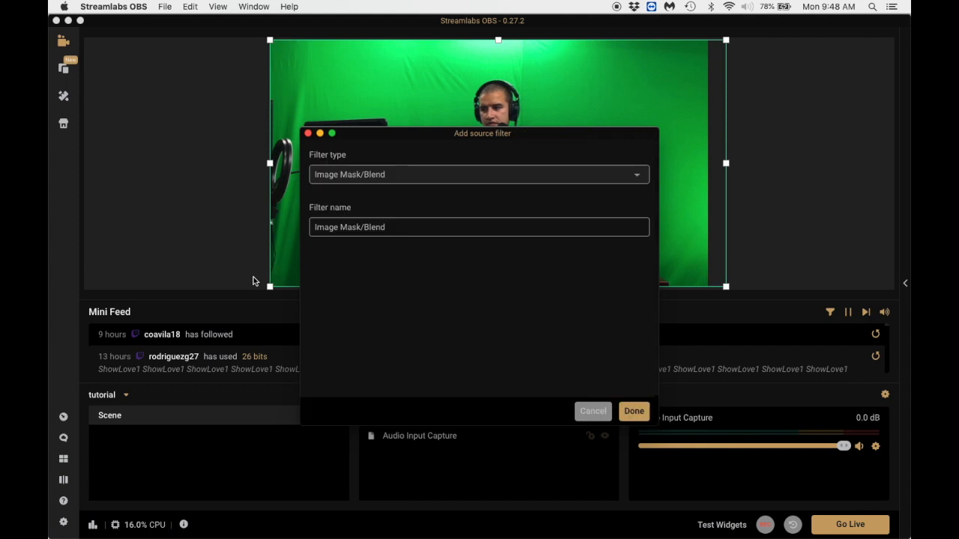
click(430, 172)
scroll(387, 228, down, 3)
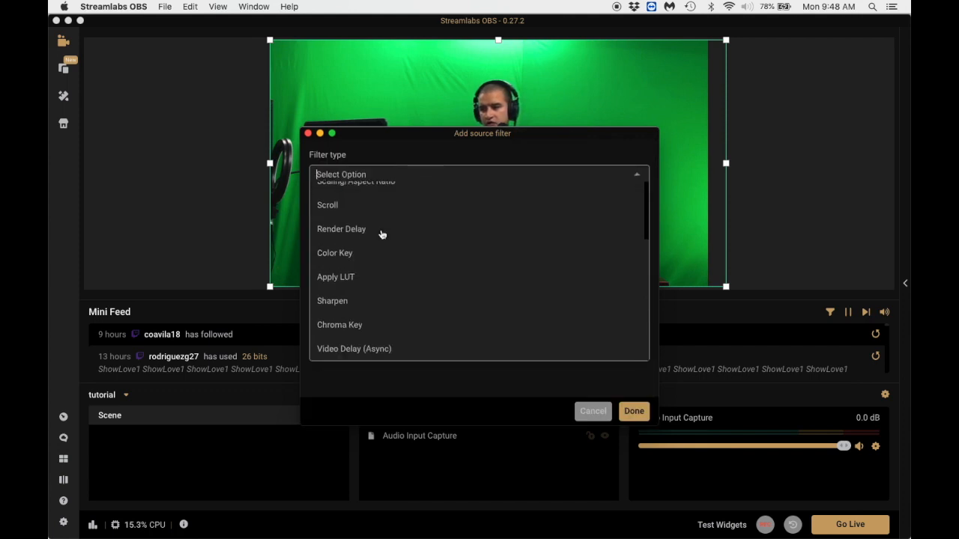
click(367, 327)
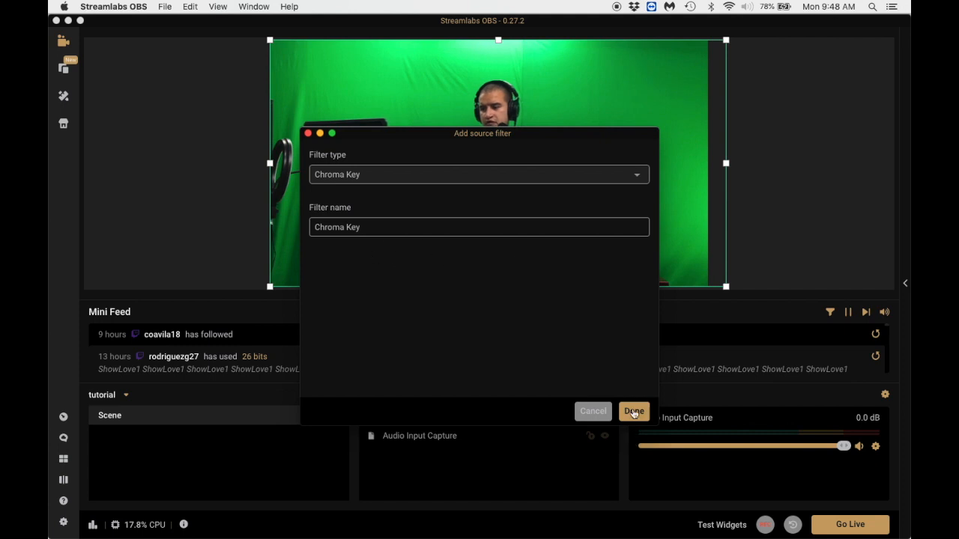
click(633, 410)
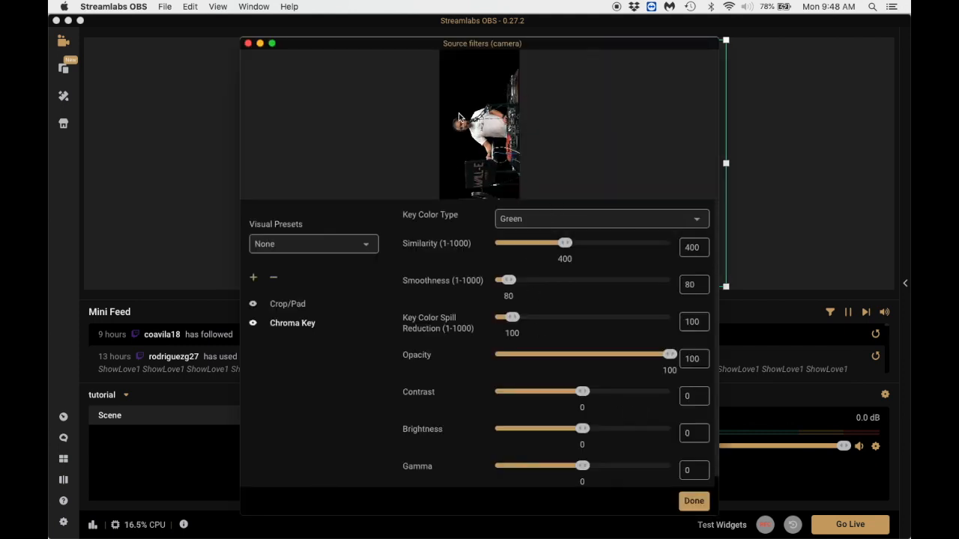
Review the Chroma Key's key color types, keep Green, and confirm the camera's filters.
click(520, 219)
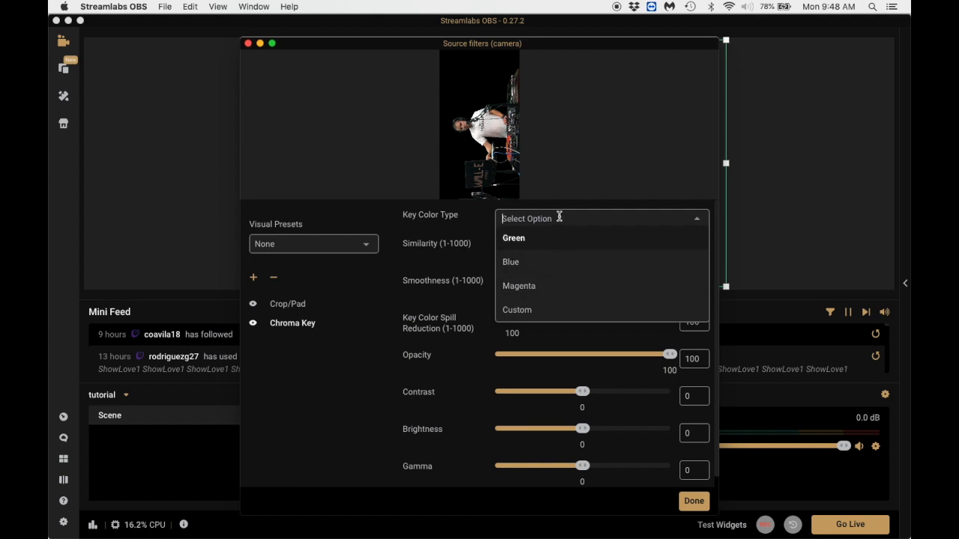
click(488, 221)
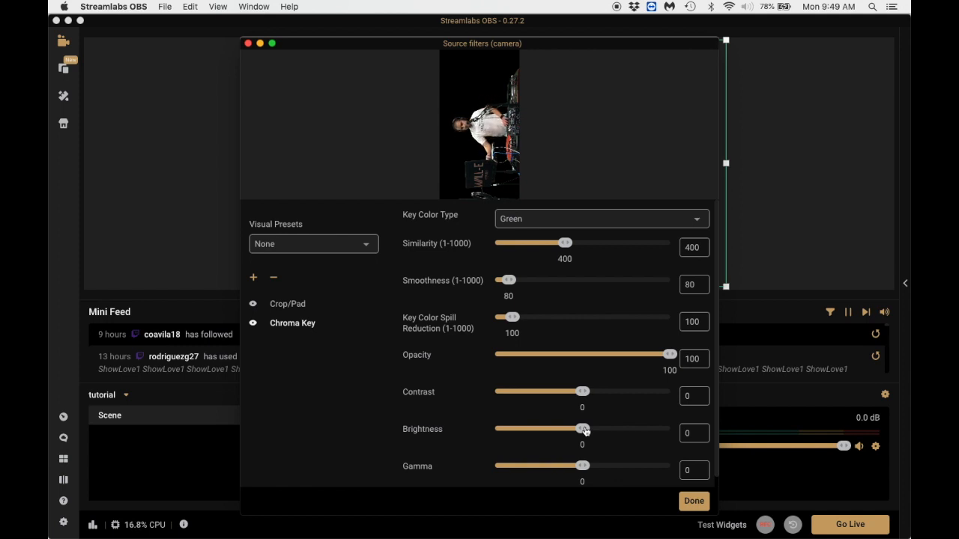
click(692, 501)
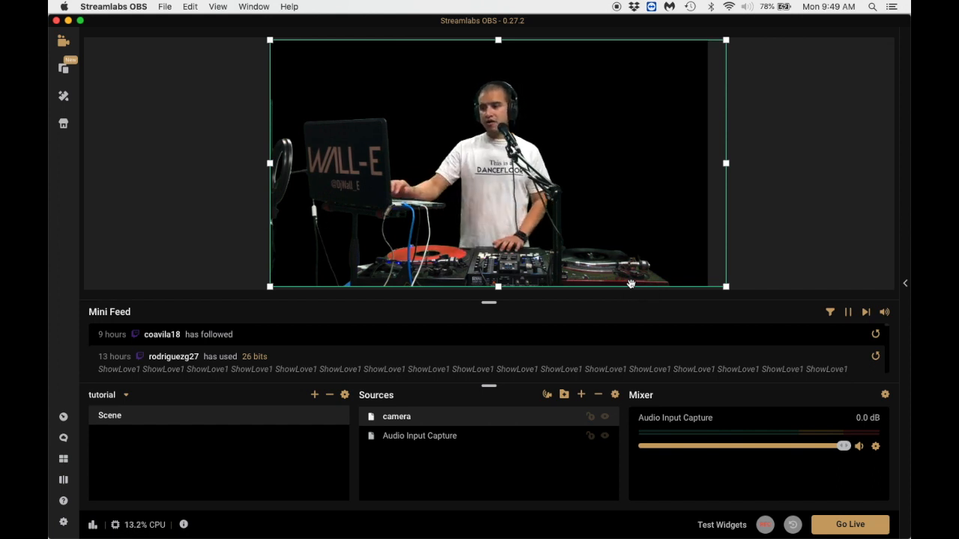
Add a Media Source to the scene under its default name.
click(583, 395)
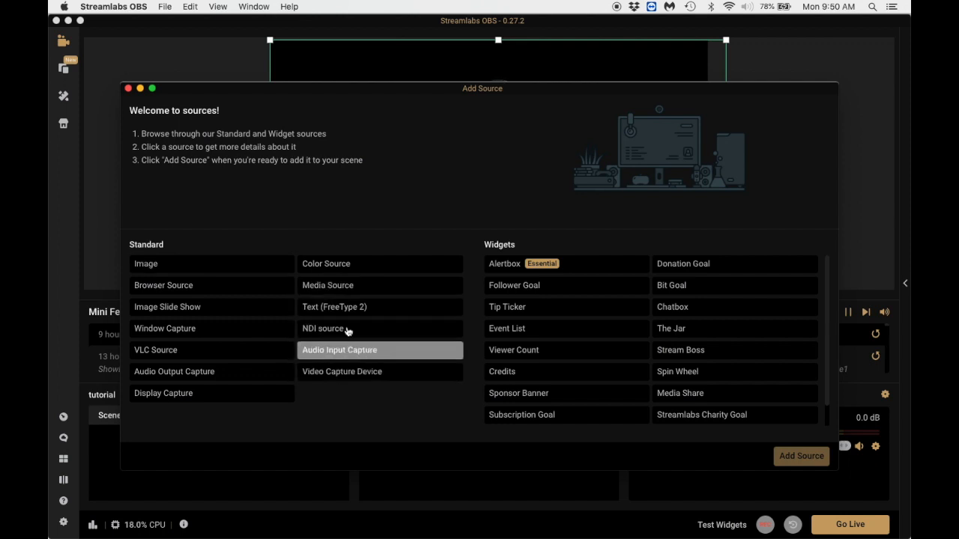
click(349, 287)
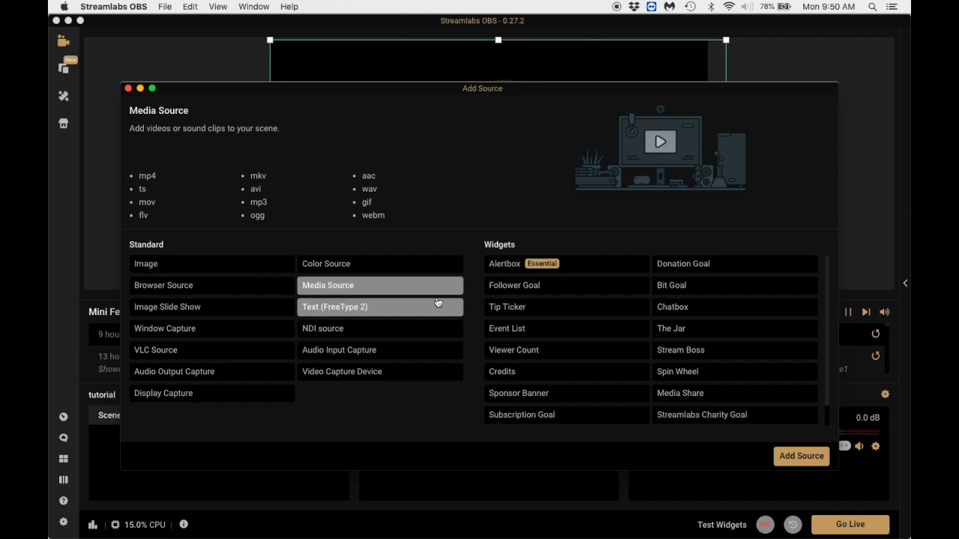
click(807, 465)
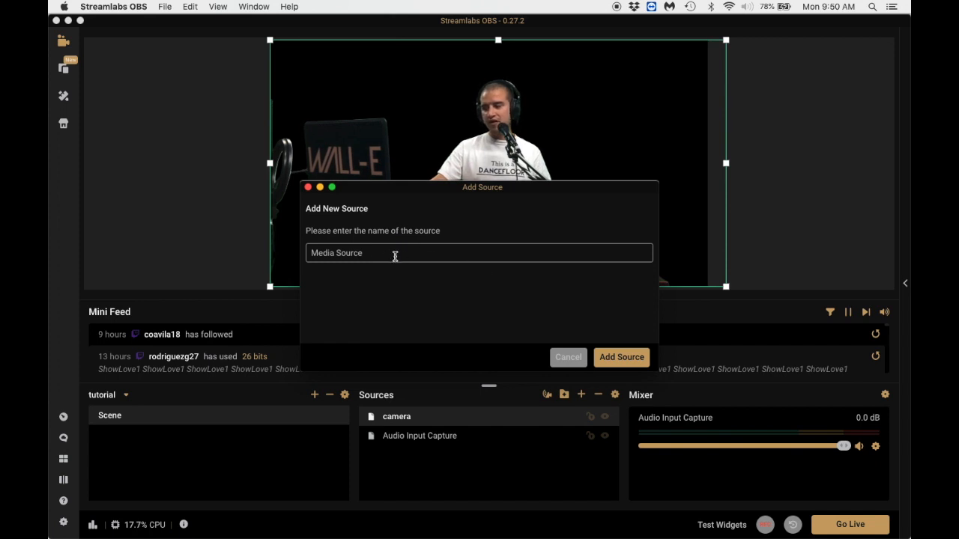
click(621, 357)
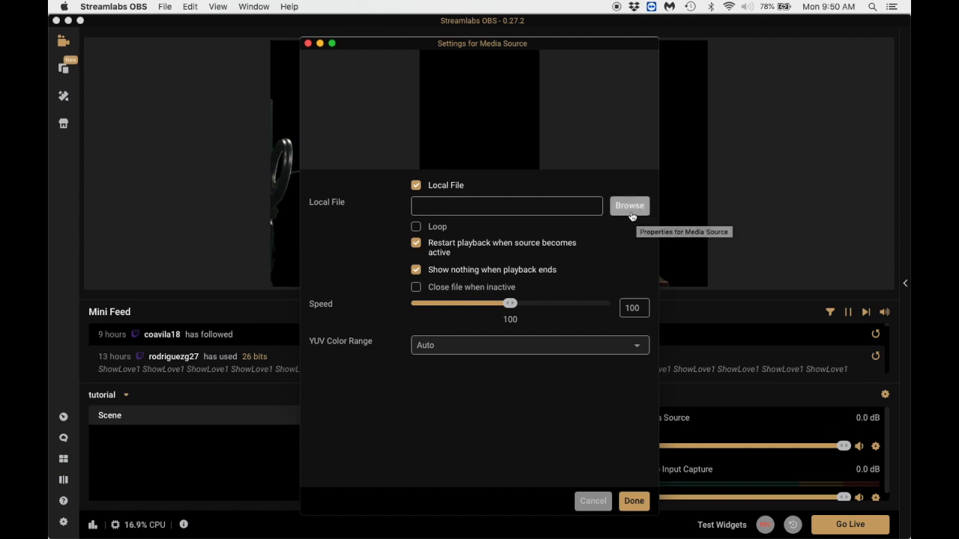
Enable Loop and Close file when inactive for the media source, and disable restarting playback when active and showing nothing when playback ends.
click(417, 227)
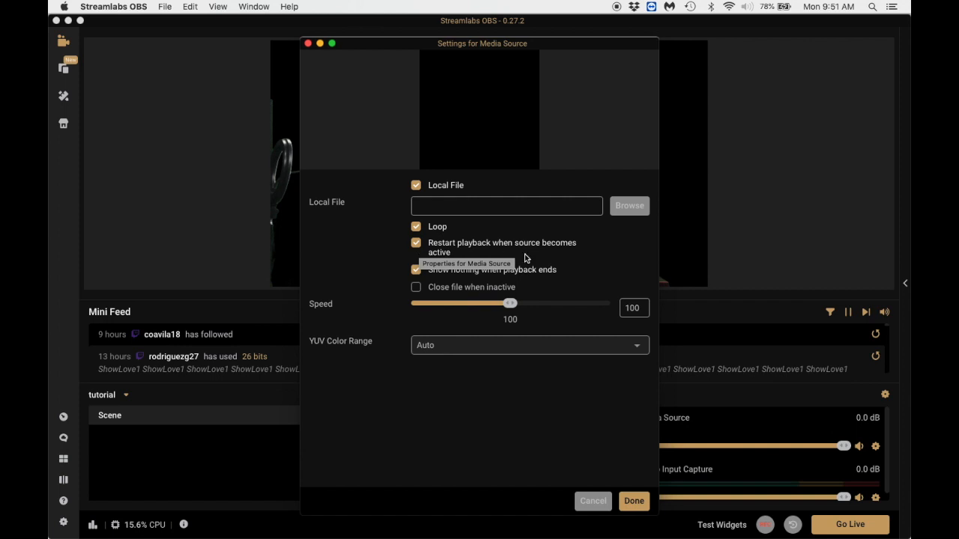
click(416, 244)
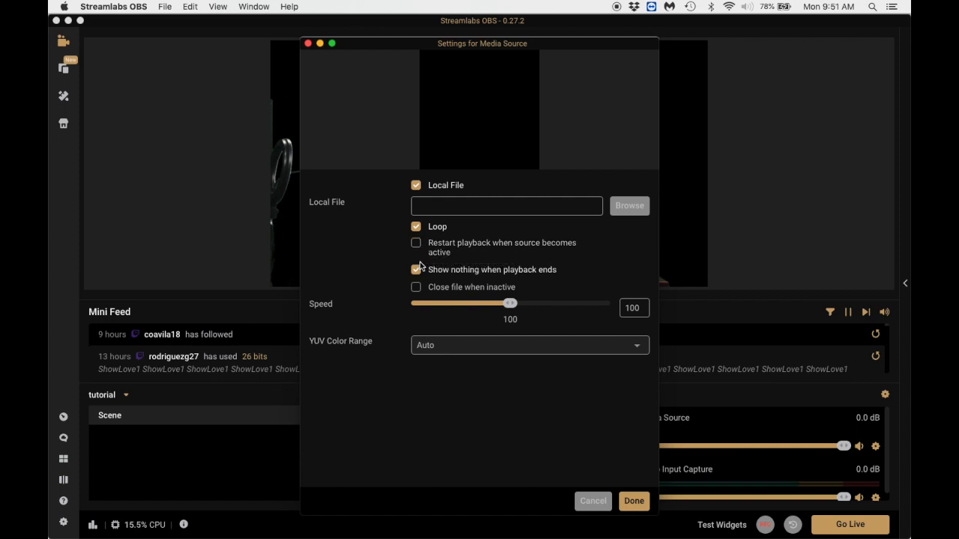
click(418, 272)
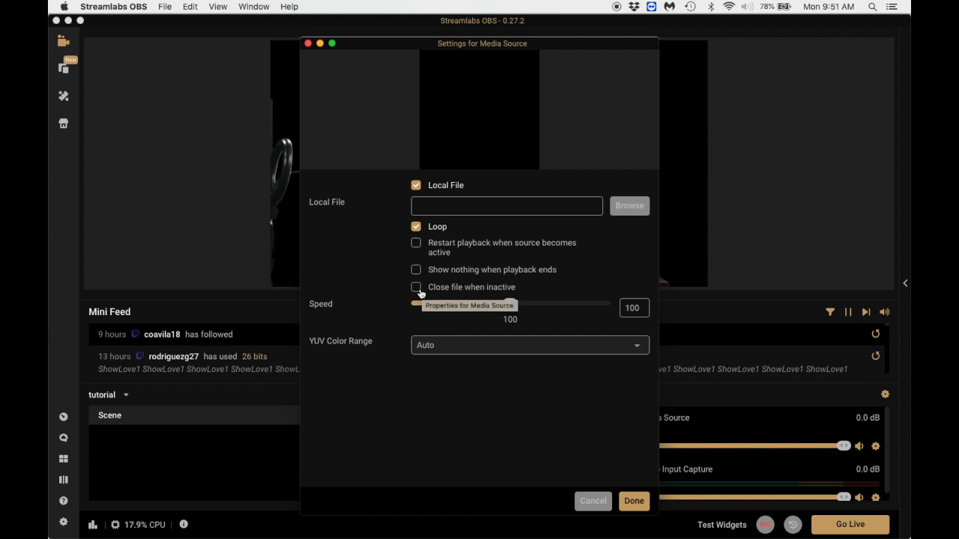
click(416, 289)
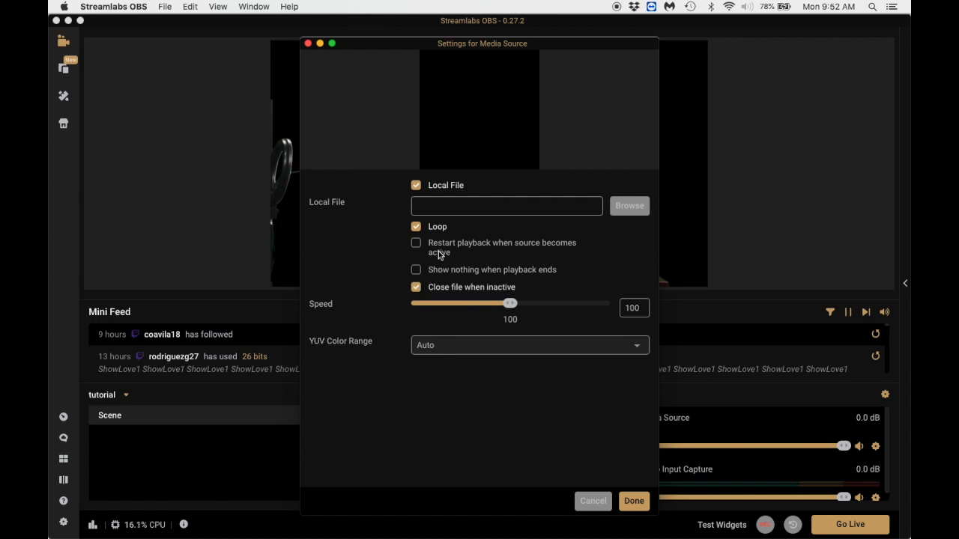
Load rnbmontage.mp4 from the "make it last" folder as the media source's local file and confirm its settings.
click(629, 206)
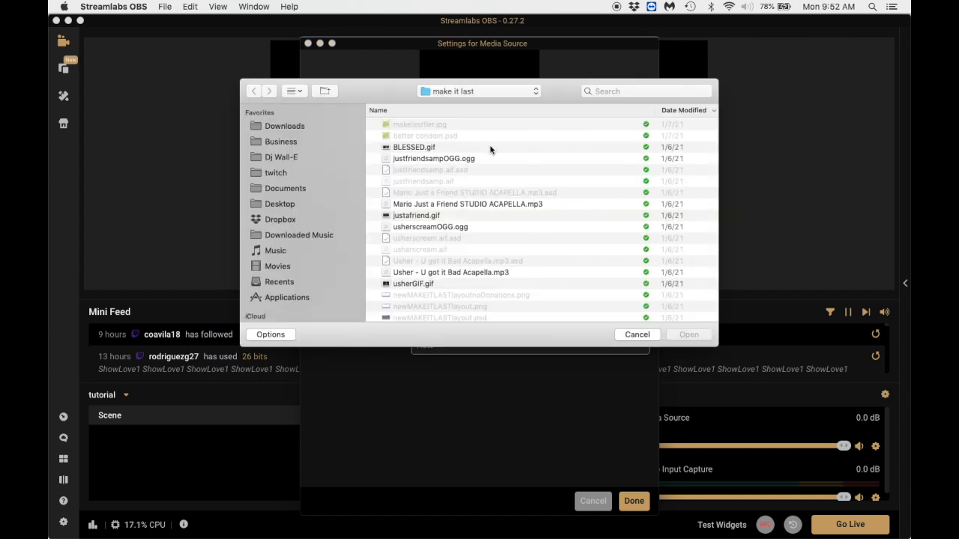
scroll(491, 150, down, 5)
scroll(491, 149, down, 3)
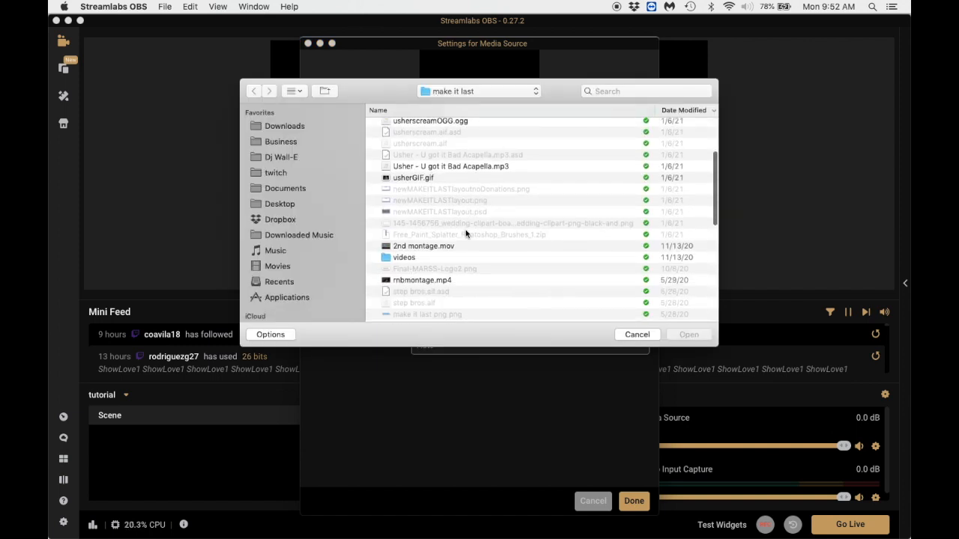
click(448, 280)
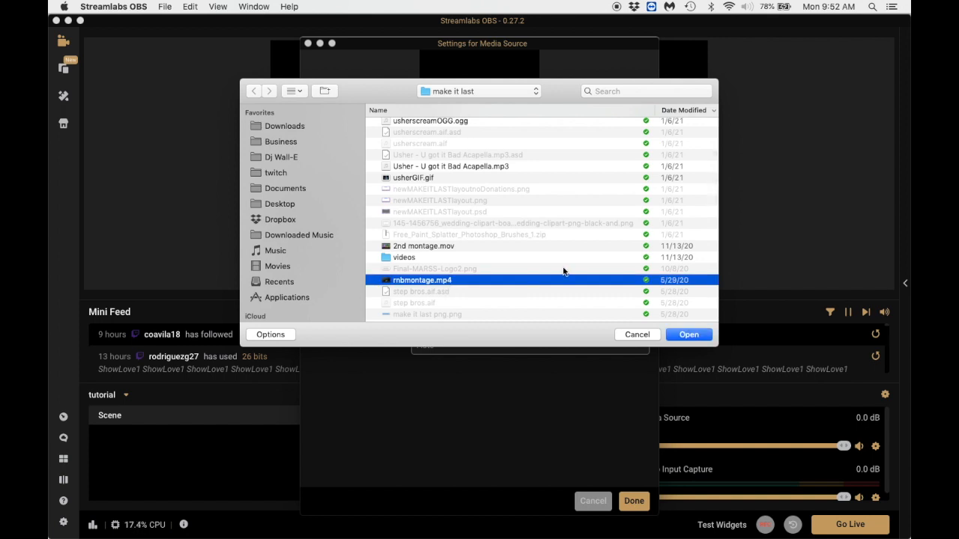
click(684, 338)
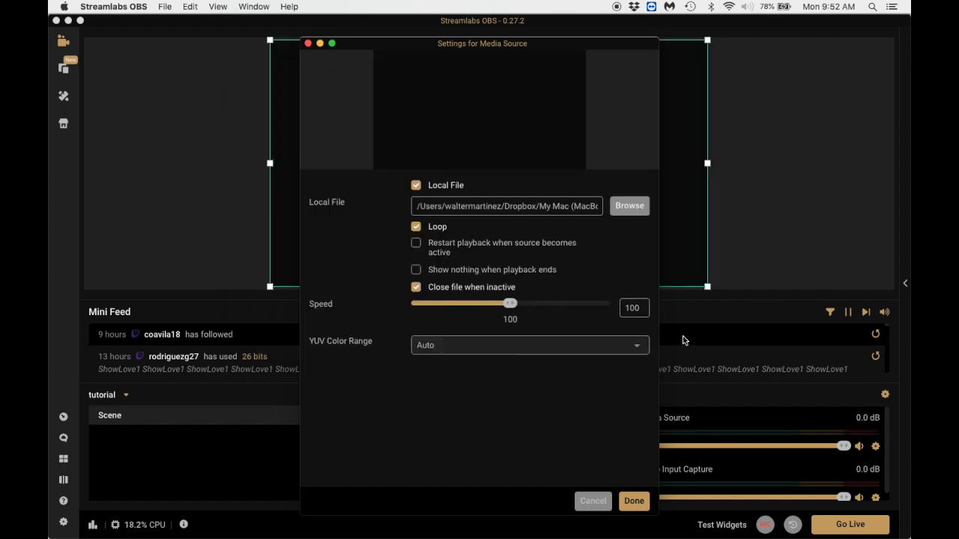
click(641, 506)
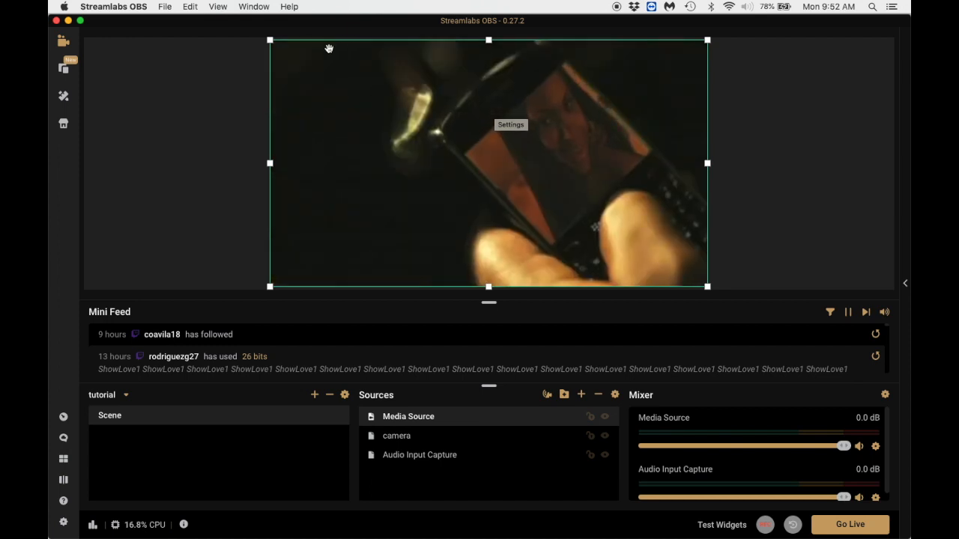
Fit the video to the canvas and move Media Source below camera in the source order.
drag(270, 41, 604, 257)
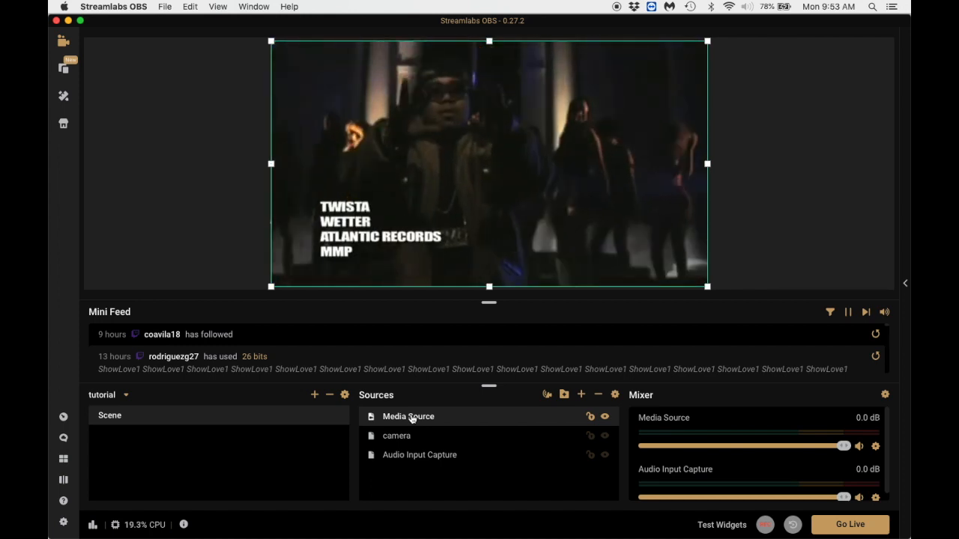
drag(411, 418, 410, 443)
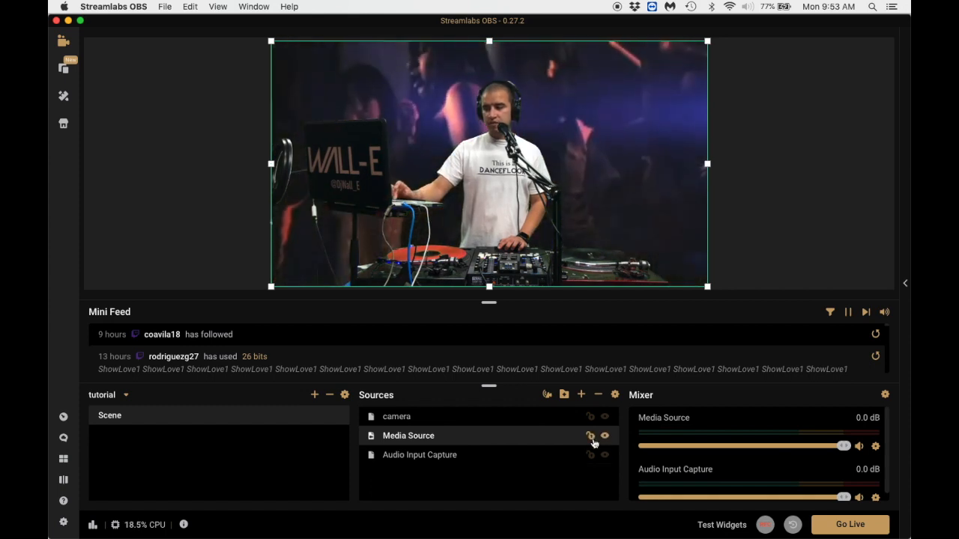
Lock the camera, Media Source and Audio Input Capture sources against movement in the scene.
click(591, 420)
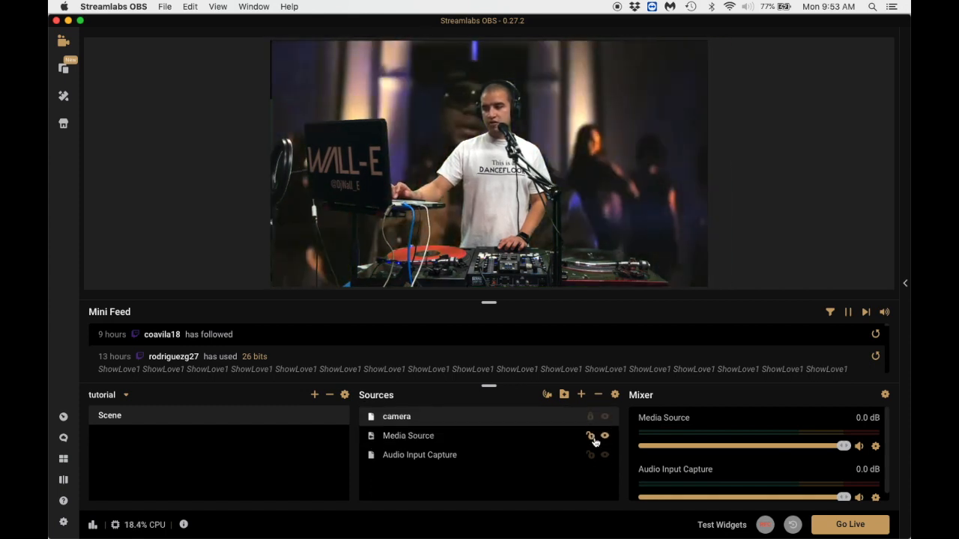
click(594, 436)
click(592, 455)
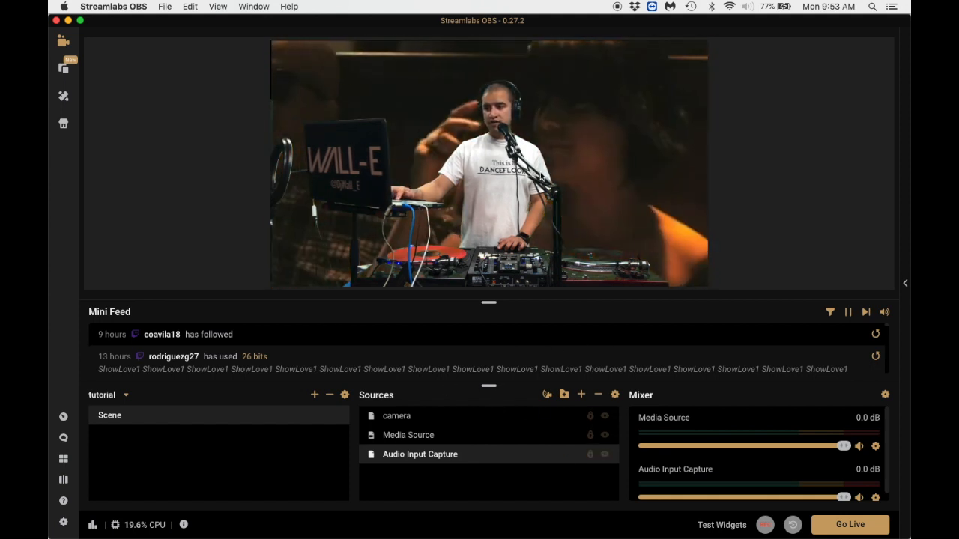
click(495, 179)
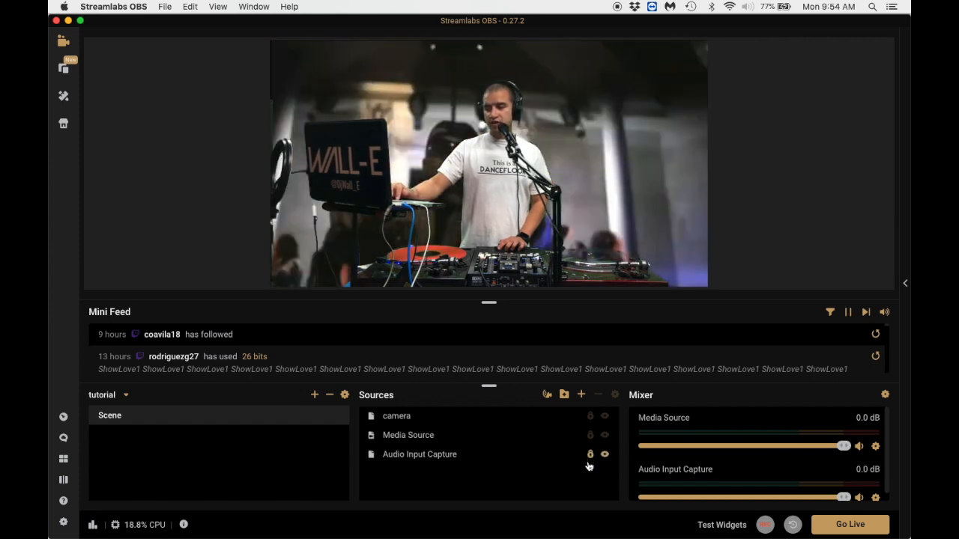
Toggle the visibility of camera and Media Source off and back on, and hide Audio Input Capture.
click(605, 418)
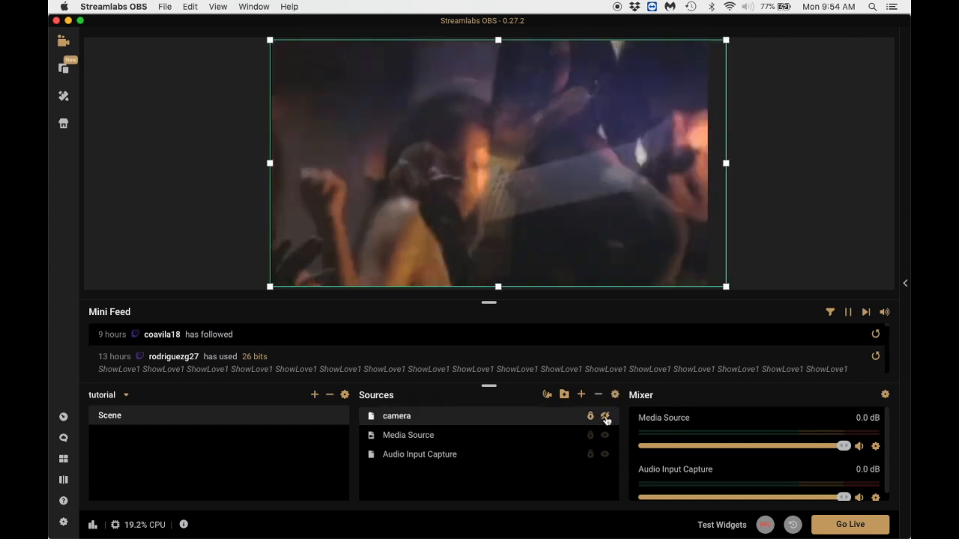
click(605, 418)
click(605, 435)
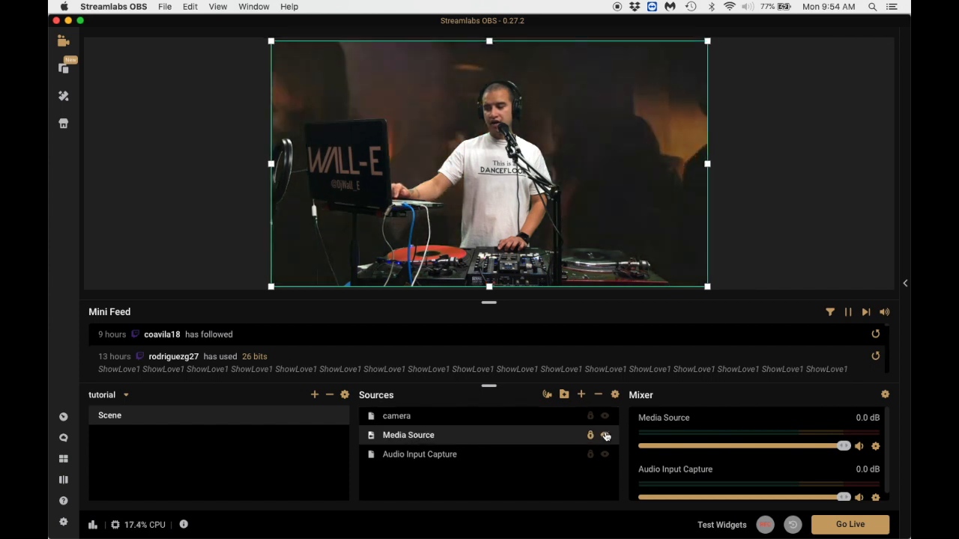
click(605, 454)
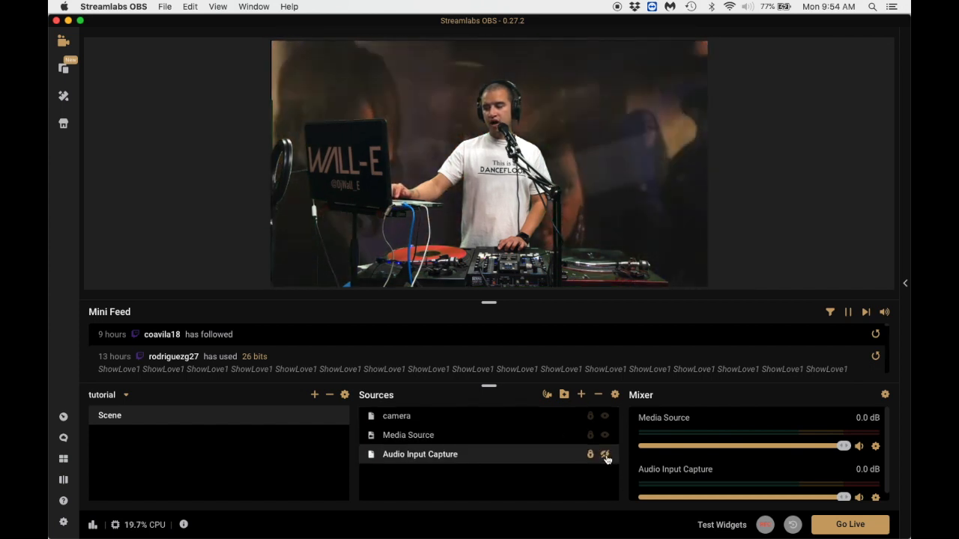
click(606, 457)
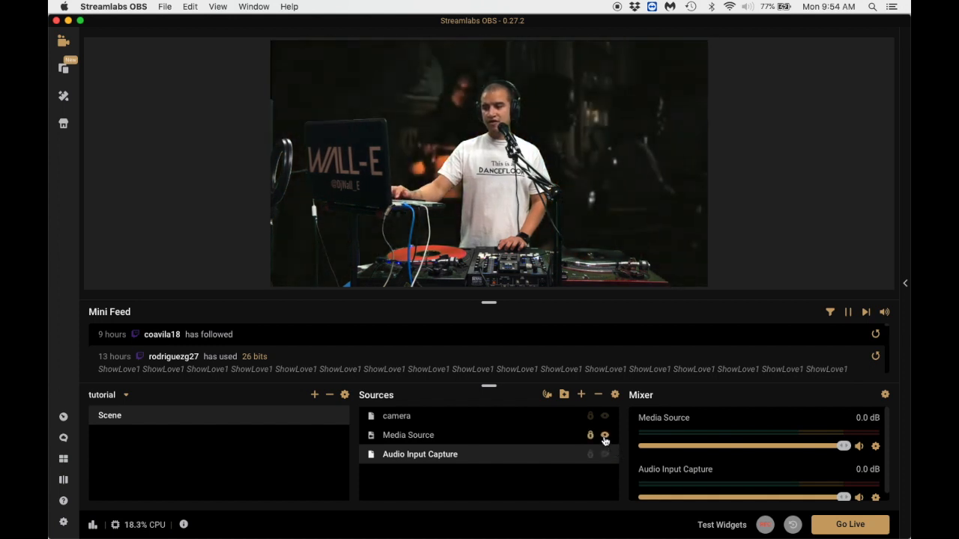
click(606, 437)
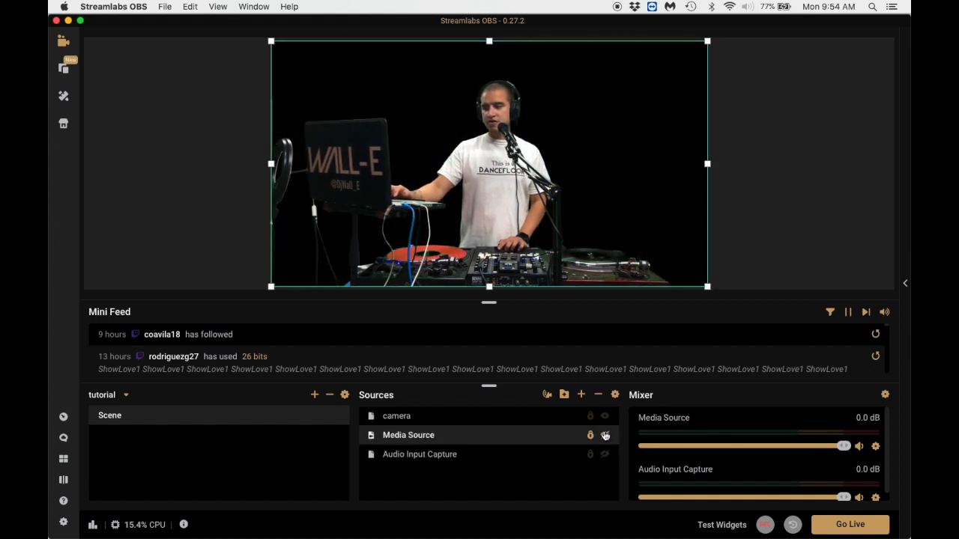
click(605, 417)
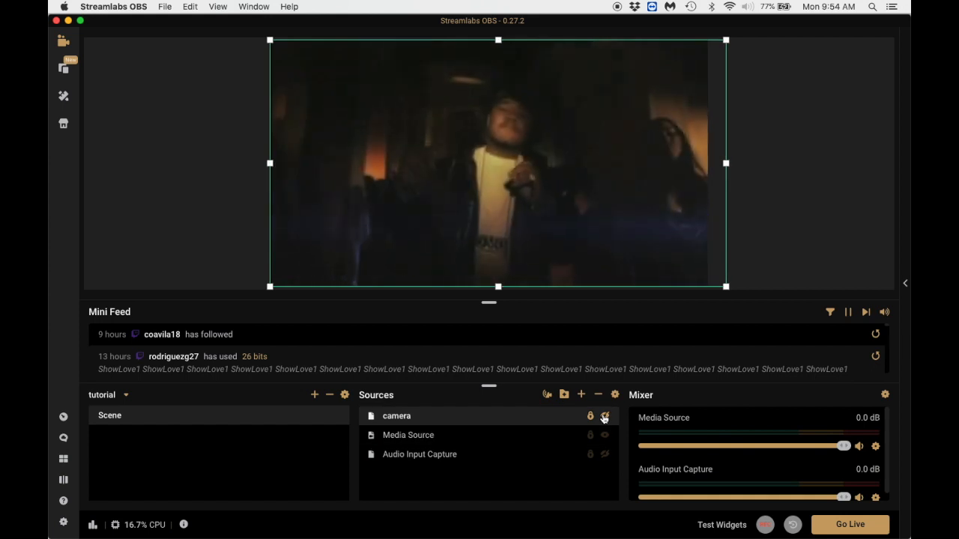
click(605, 417)
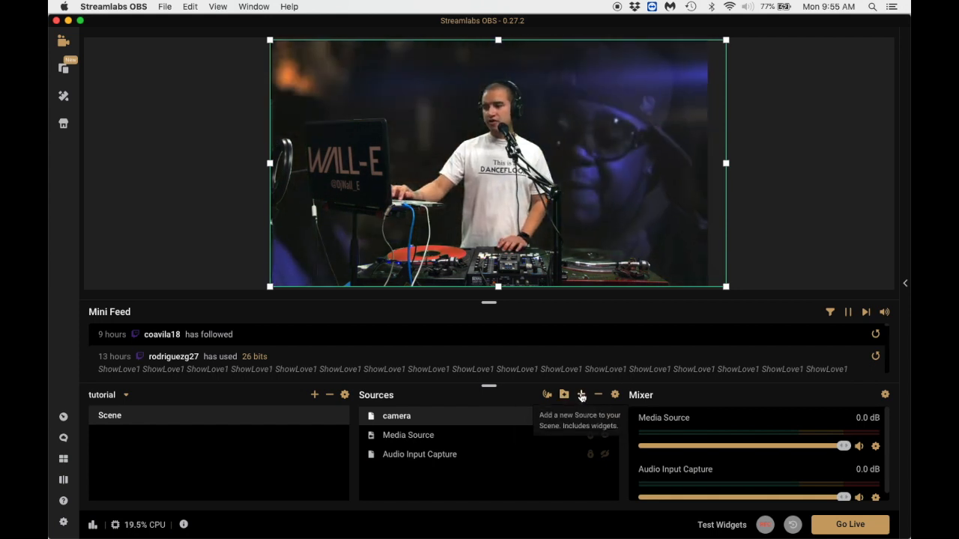
Add a new Image source named "layout" to the scene.
click(581, 396)
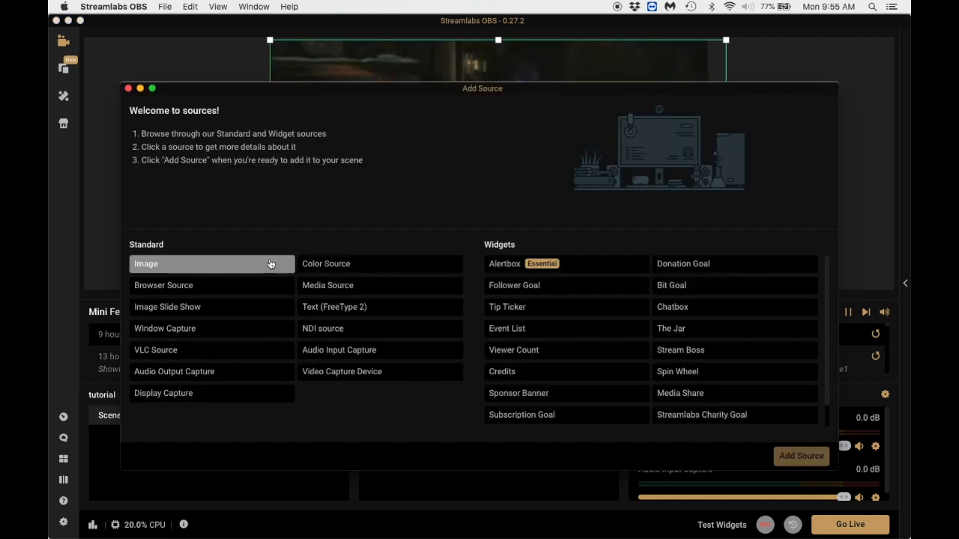
click(221, 268)
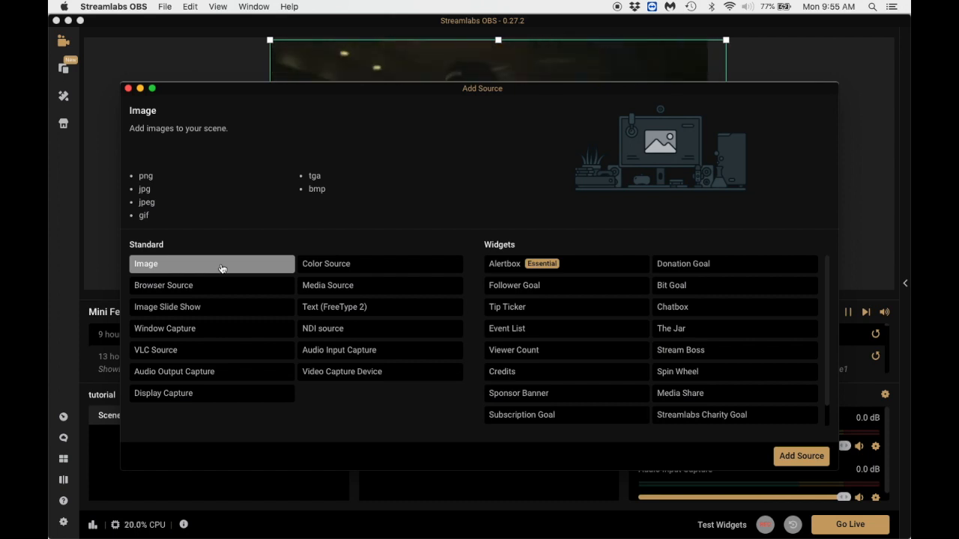
drag(199, 93, 533, 302)
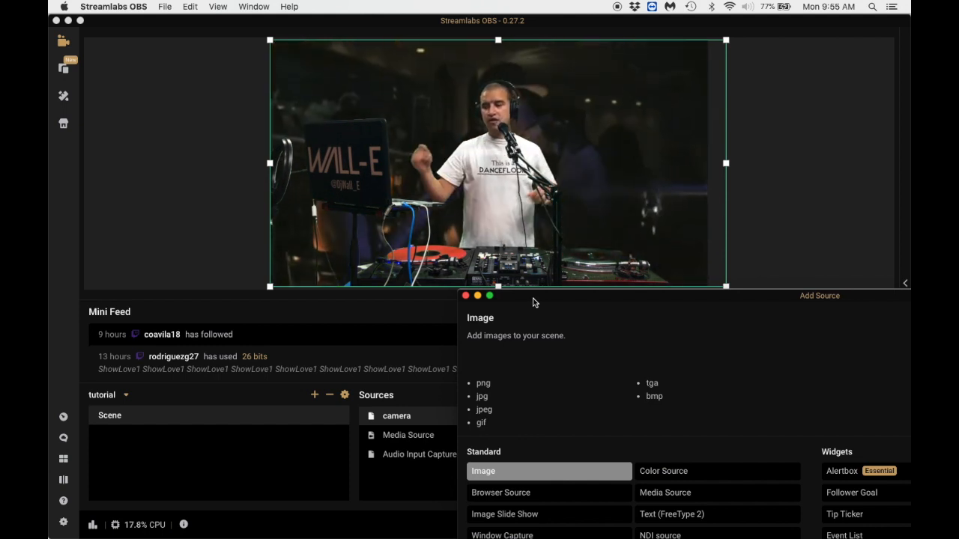
drag(534, 302, 262, 76)
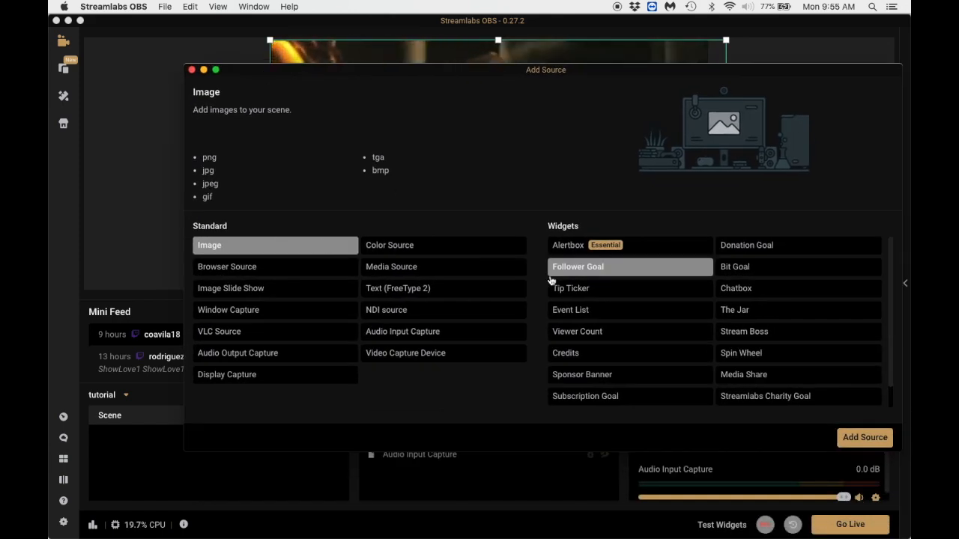
click(864, 438)
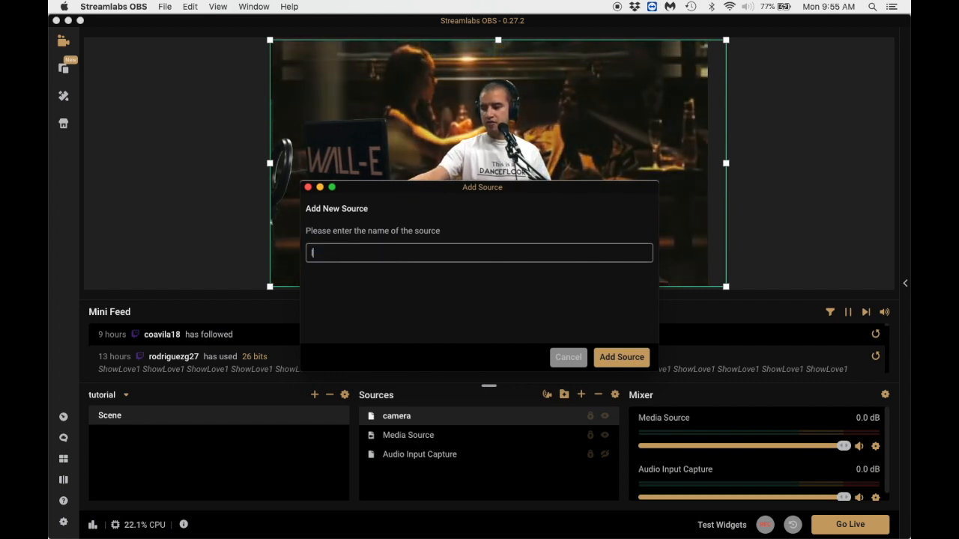
text(layout)
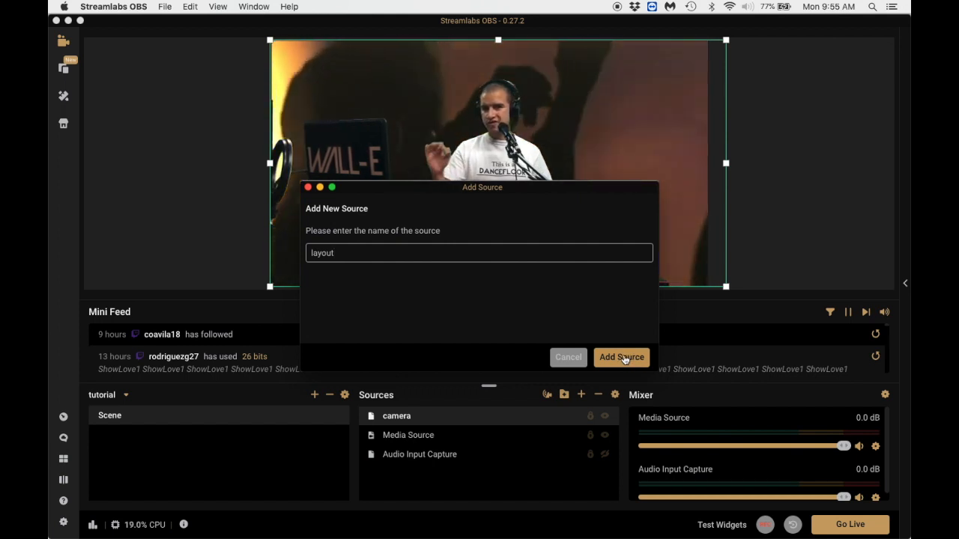
click(623, 357)
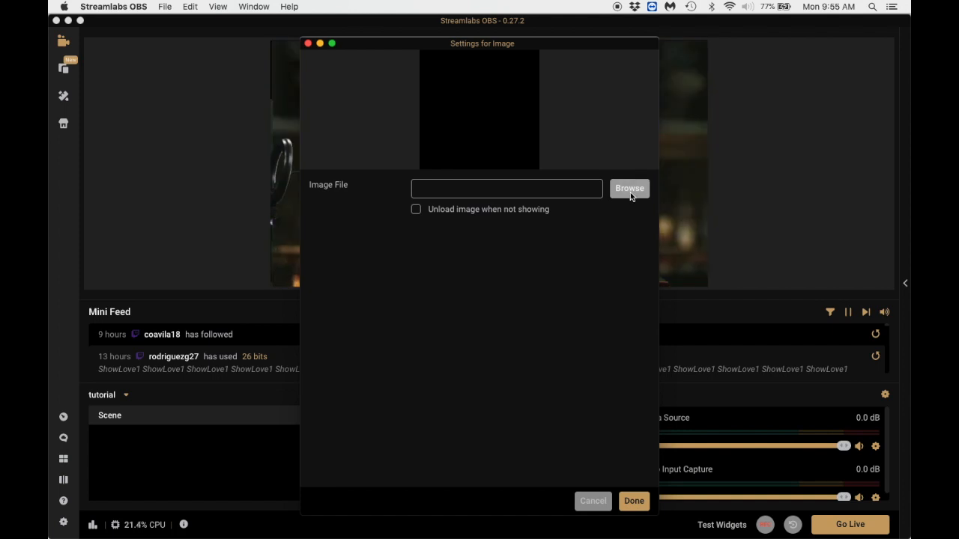
Load newMAKEITLASTlayout.png as the layout source's image, confirm its settings, and lock the layout source.
click(630, 191)
scroll(529, 202, down, 5)
click(454, 215)
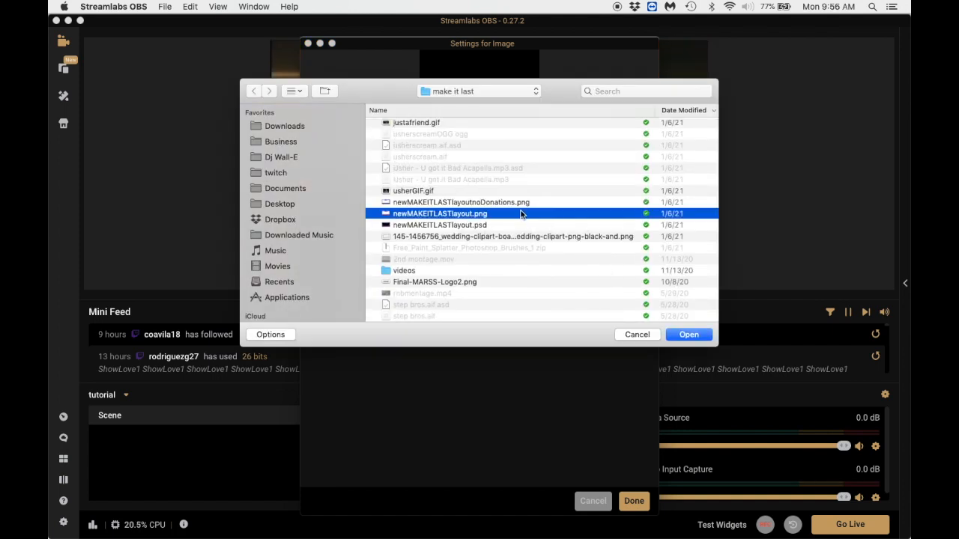
click(686, 335)
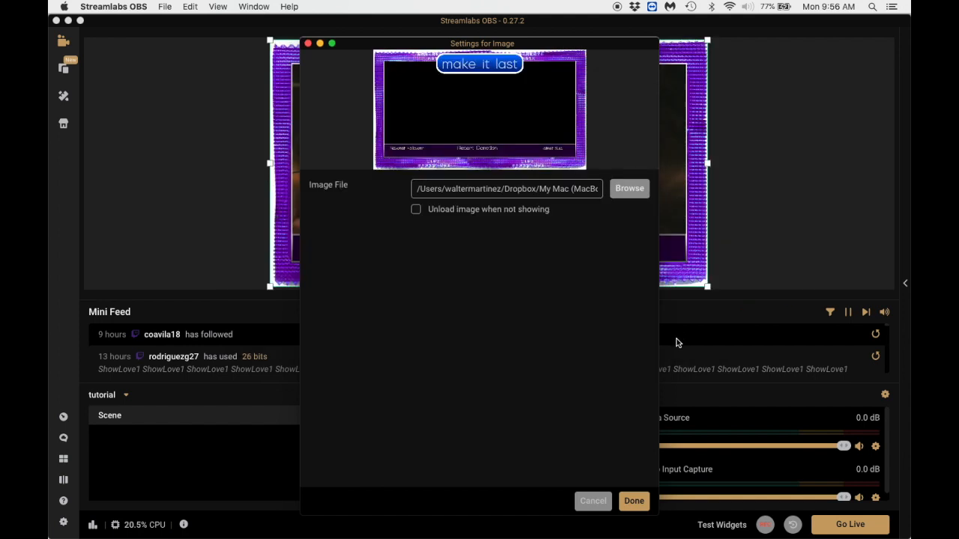
click(631, 507)
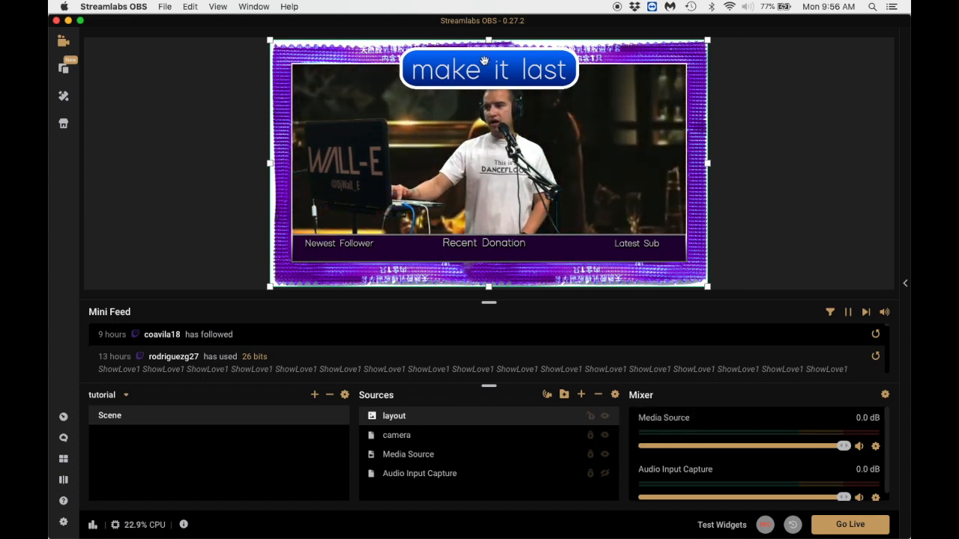
drag(546, 75, 479, 61)
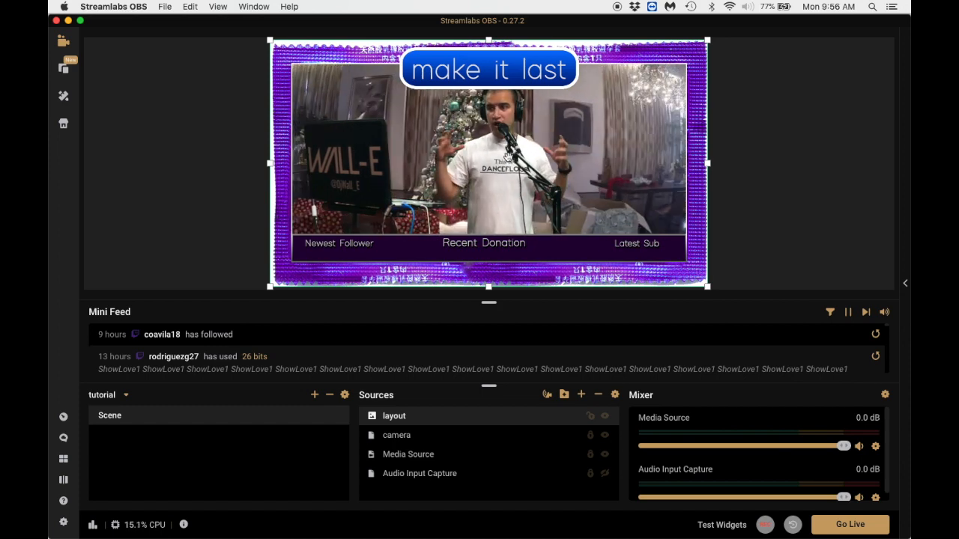
click(591, 417)
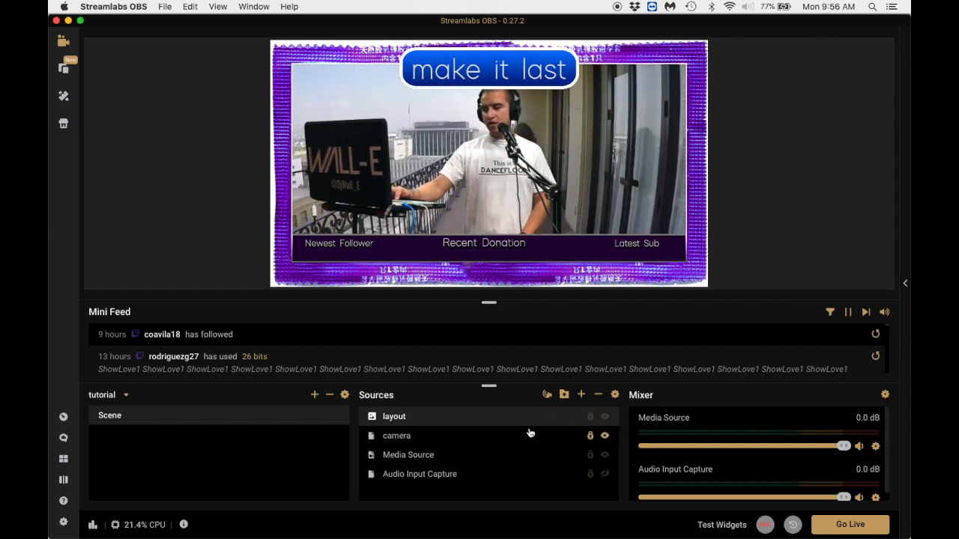
Unlock the camera, shrink it inside the layout frame about 105 px below the canvas top and 198 px from its right edge, and relock it.
click(464, 439)
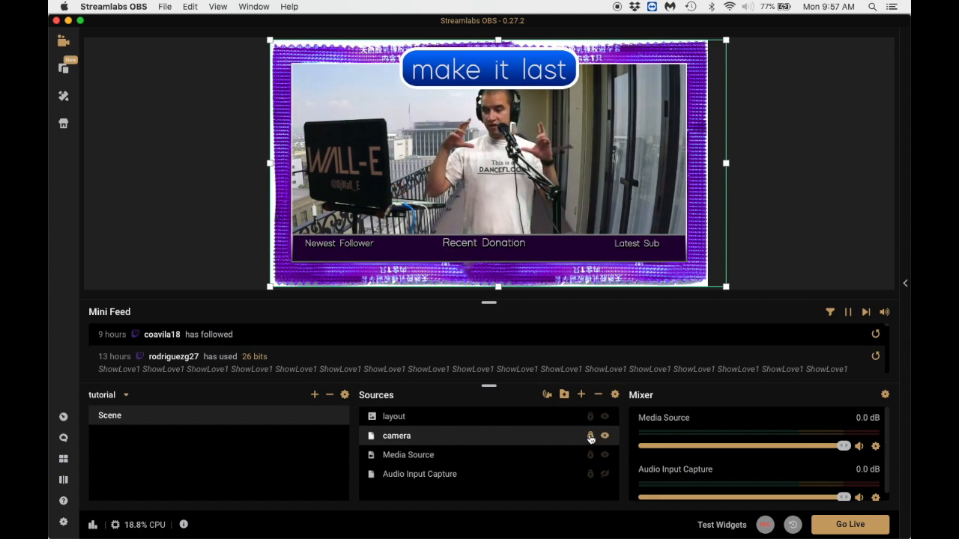
click(591, 439)
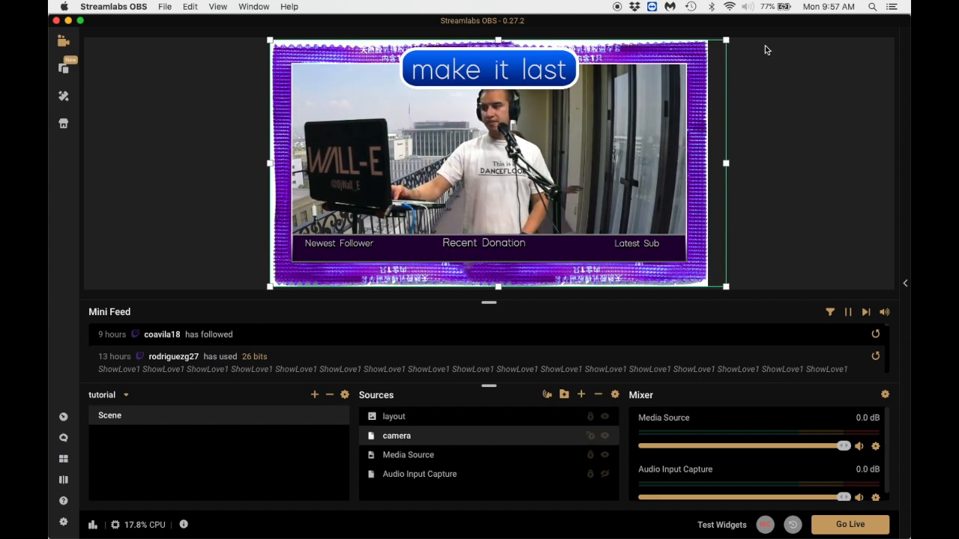
drag(726, 40, 641, 78)
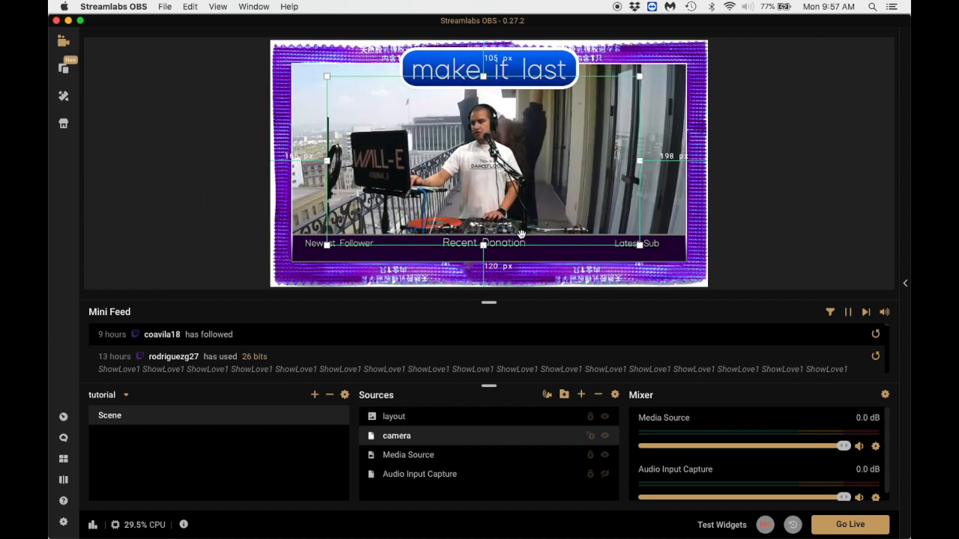
click(591, 437)
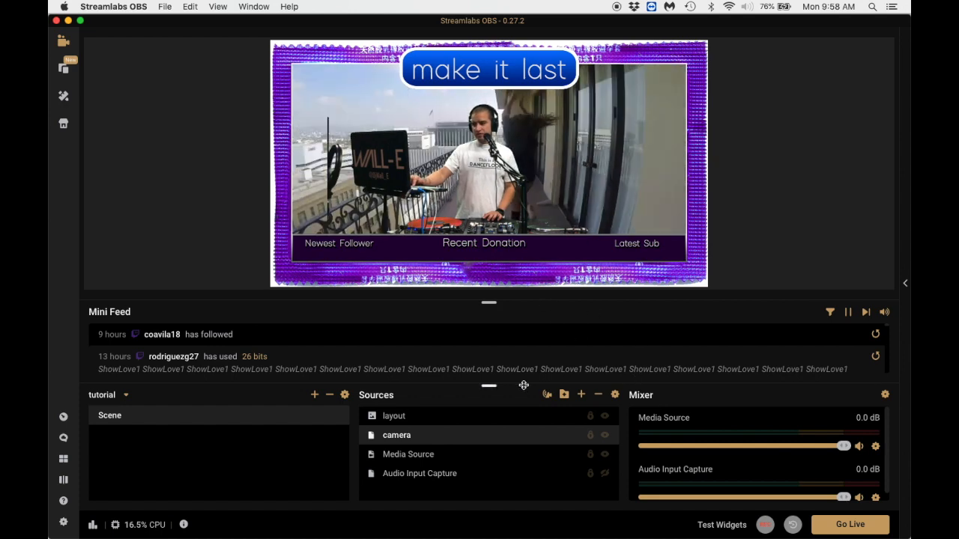
Add a Chatbox widget source to the scene under its default name.
click(582, 396)
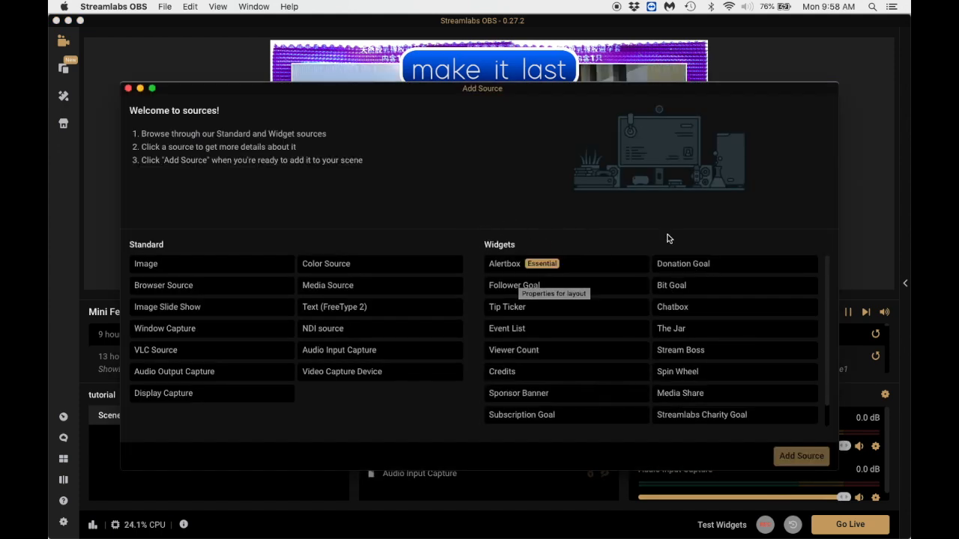
scroll(638, 264, down, 1)
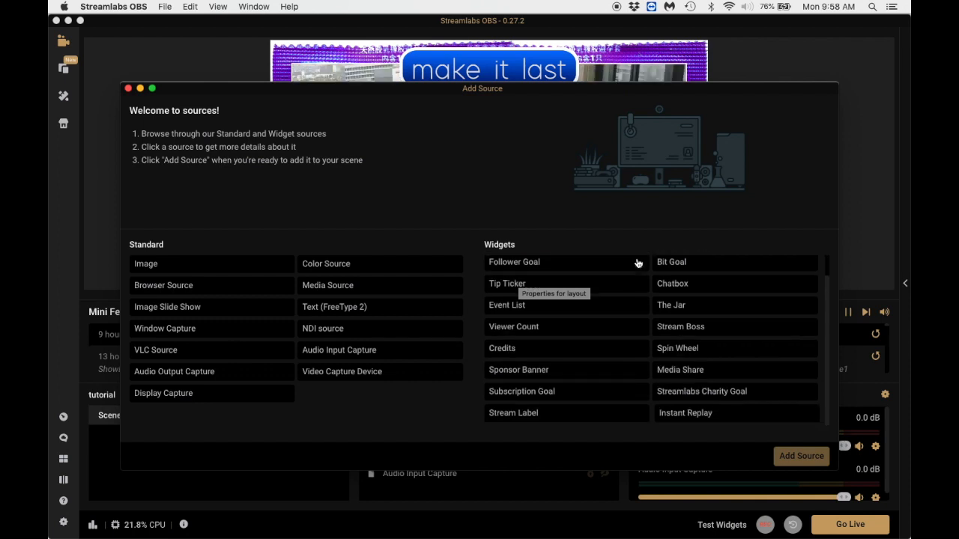
click(734, 287)
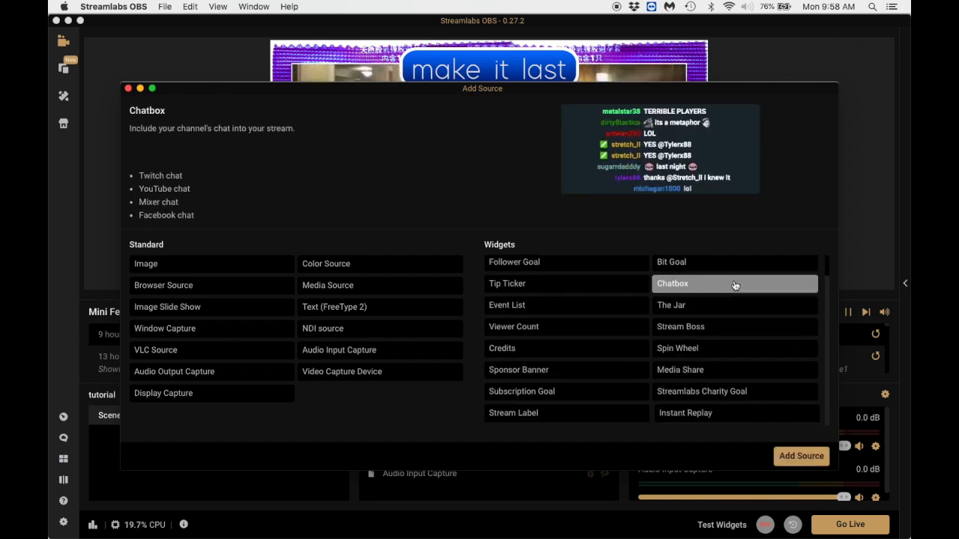
click(800, 457)
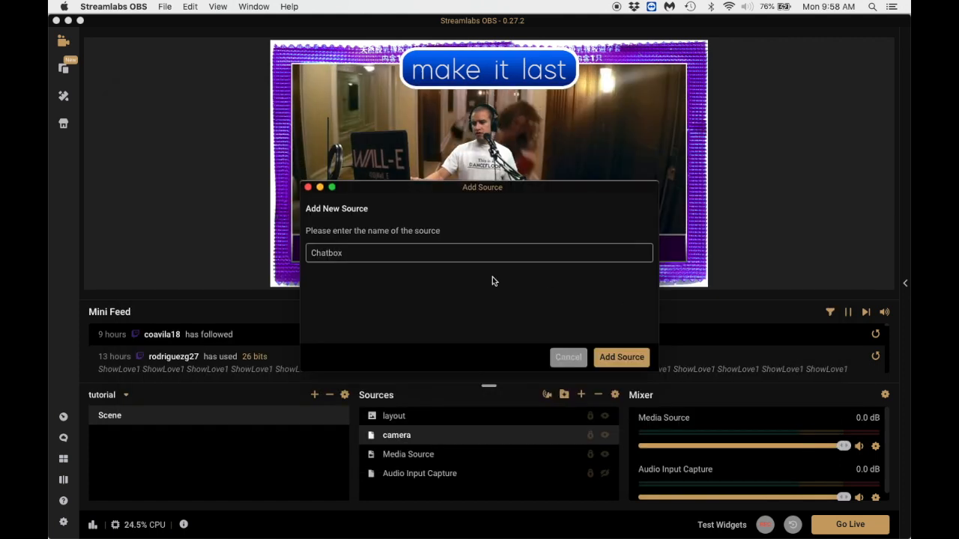
click(625, 359)
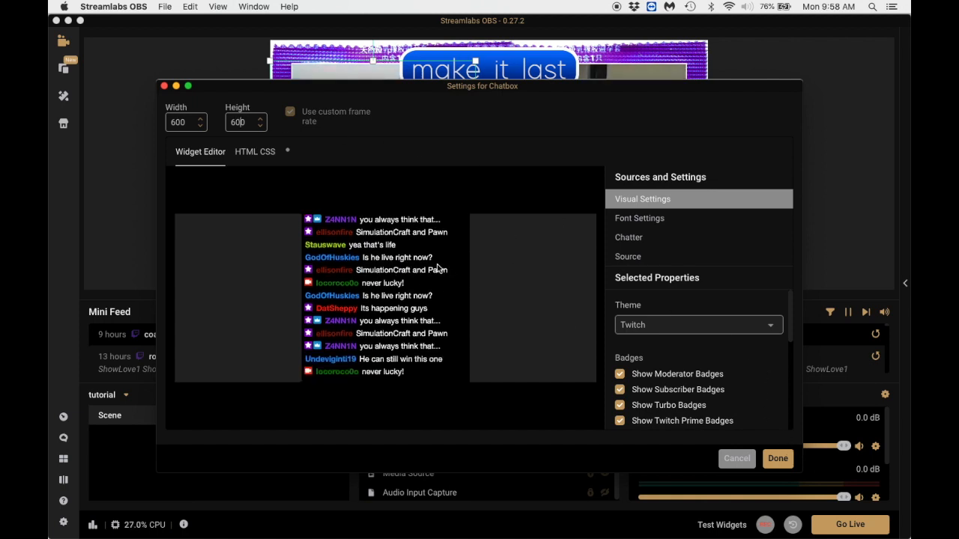
Review the Chatbox's font, chatter and visual settings, and close its settings without changing them.
click(642, 218)
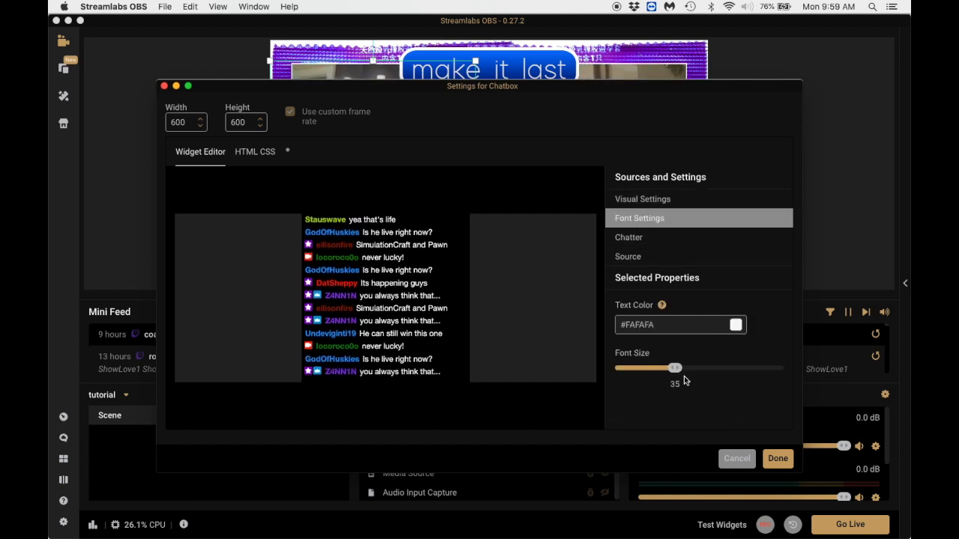
click(656, 240)
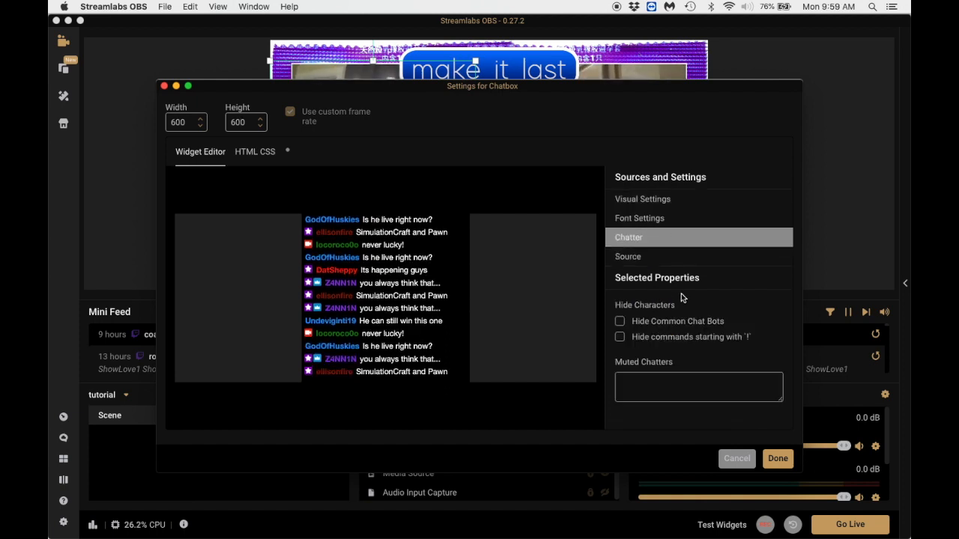
click(645, 202)
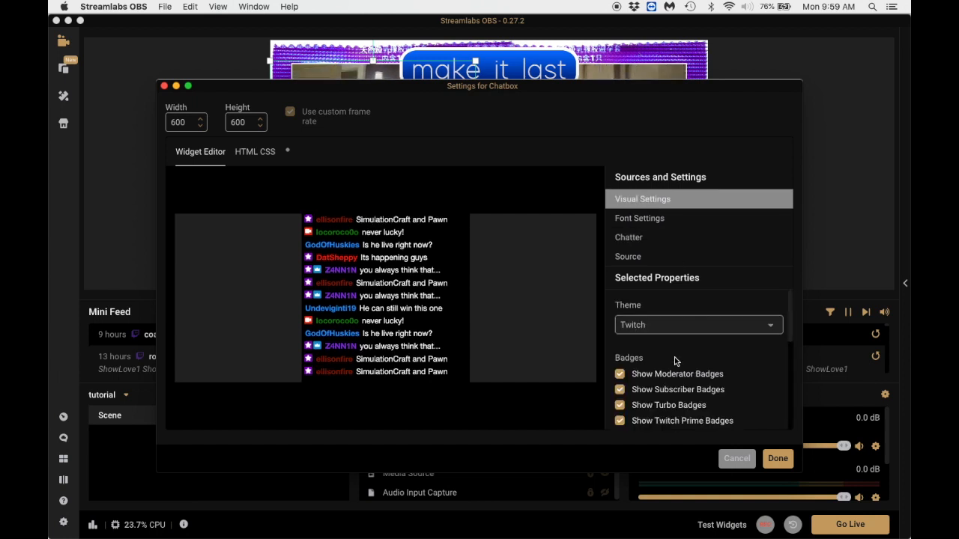
scroll(674, 360, down, 5)
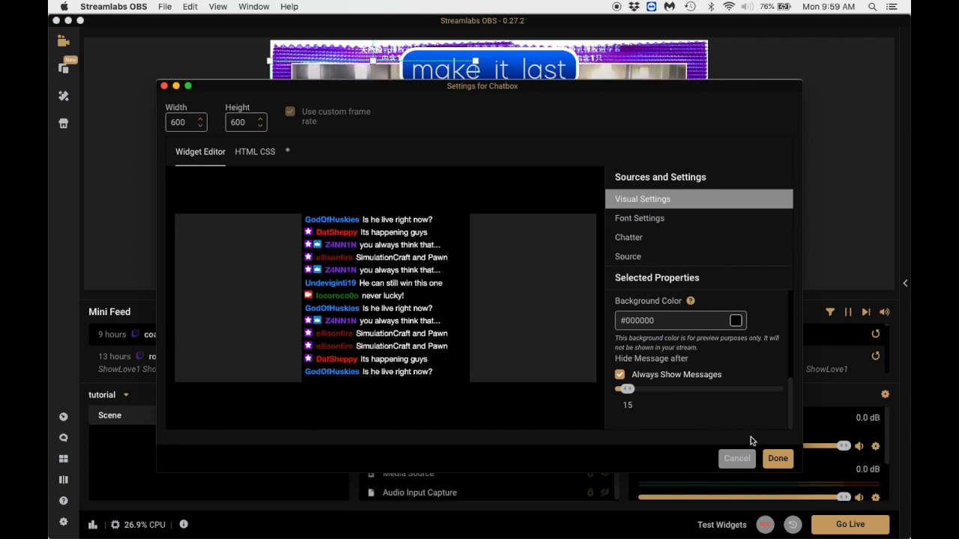
click(778, 459)
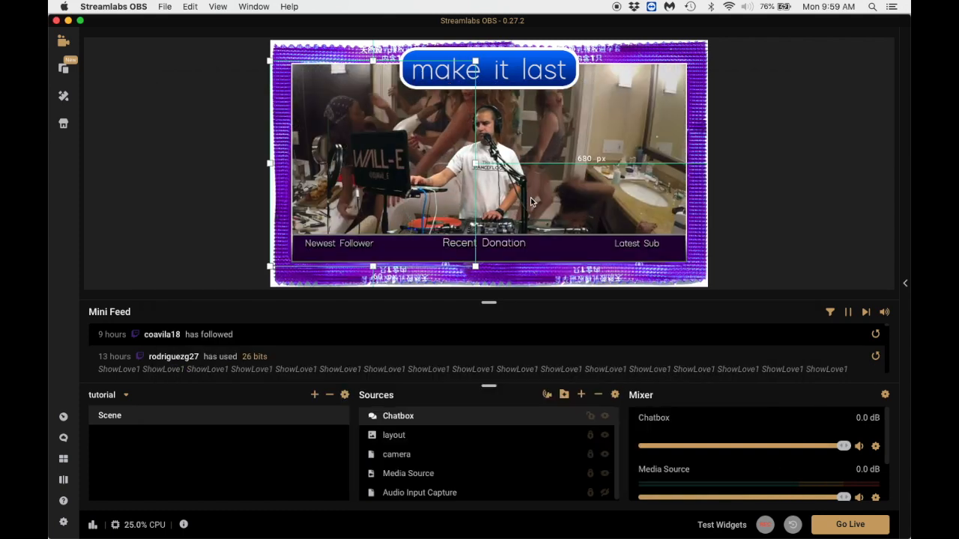
Shrink the Chatbox, place it about 164 px below the canvas top and 83 px from its right edge, and lock it.
drag(375, 142, 541, 137)
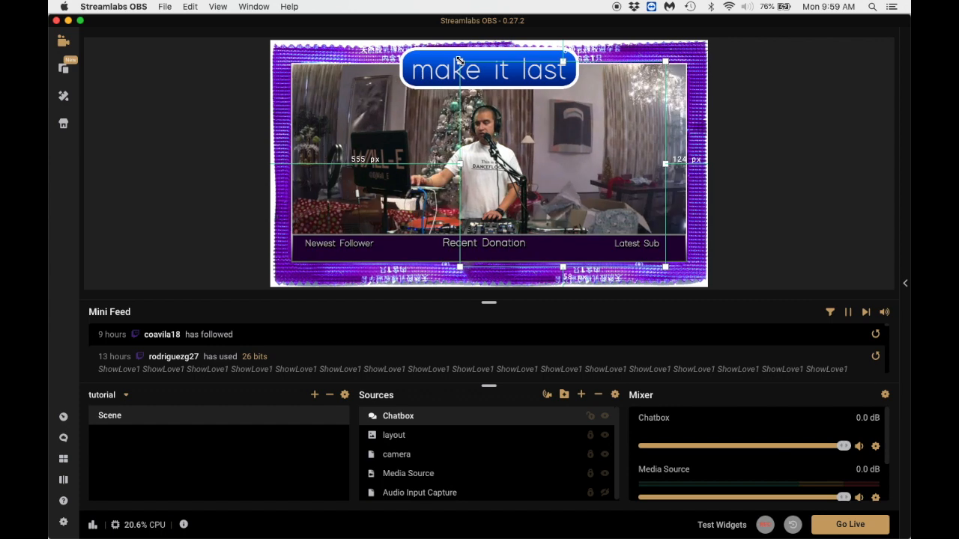
drag(459, 60, 587, 135)
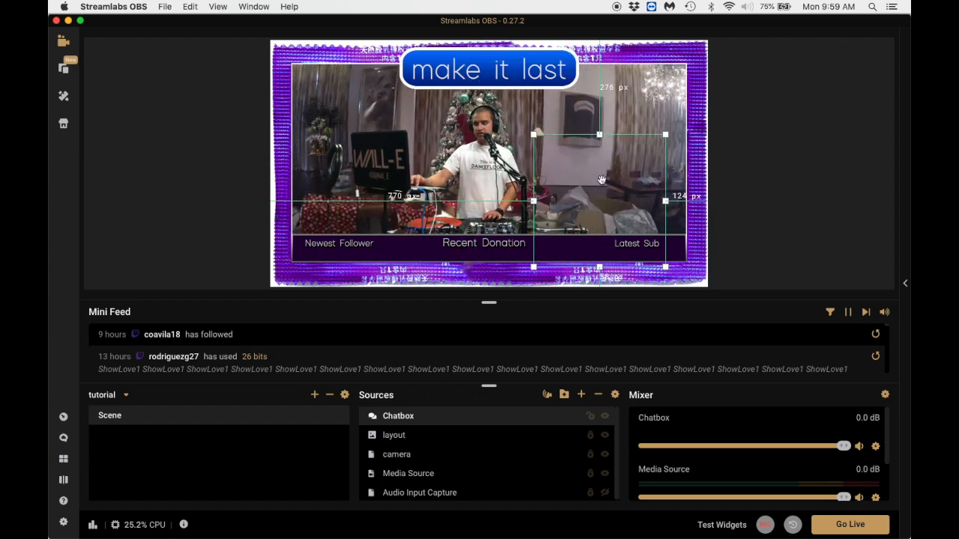
drag(597, 186, 610, 150)
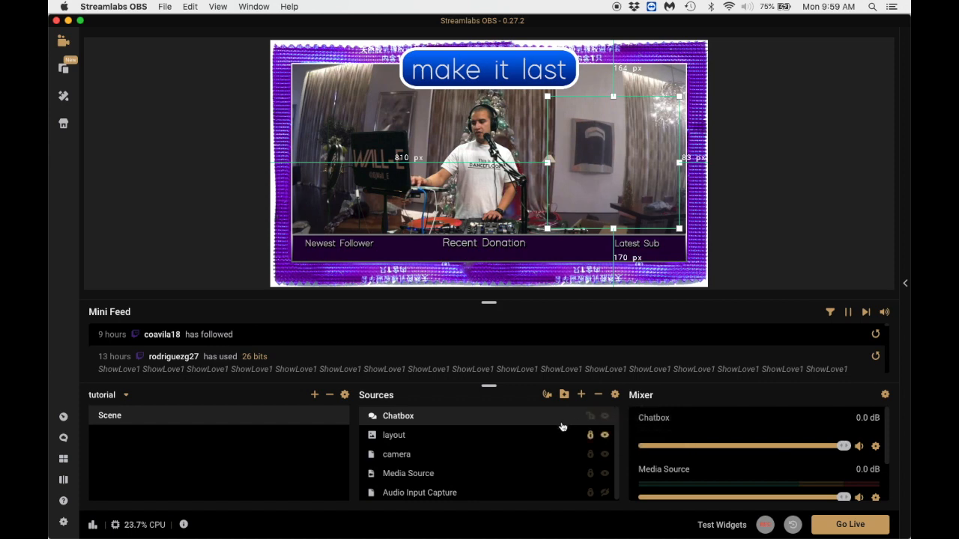
click(590, 416)
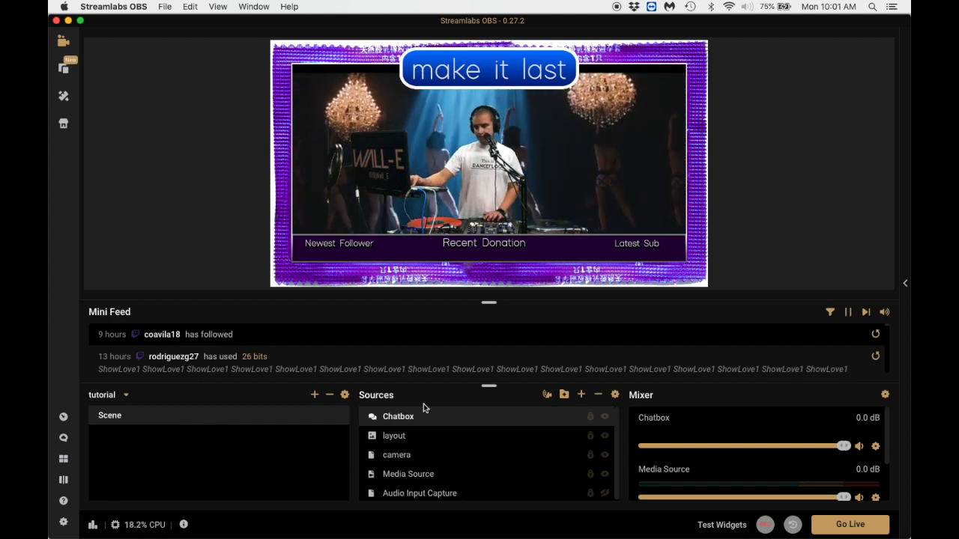
Add a Stream Label widget source named "newest follower" to the scene.
click(582, 396)
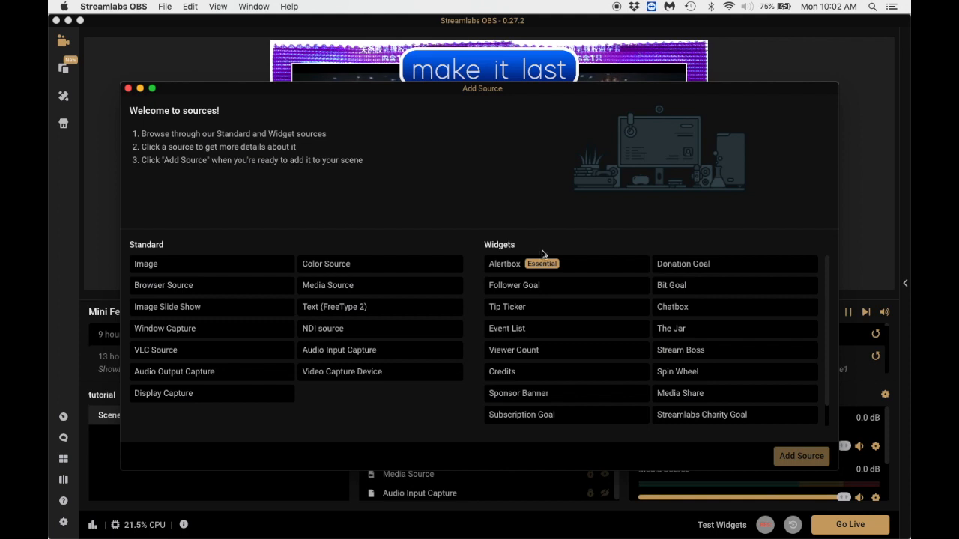
scroll(538, 352, down, 1)
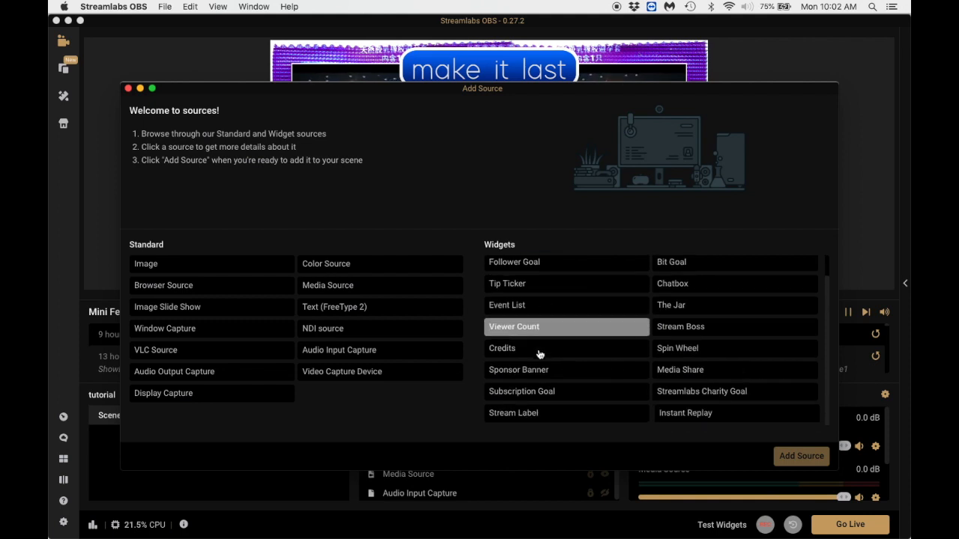
click(526, 418)
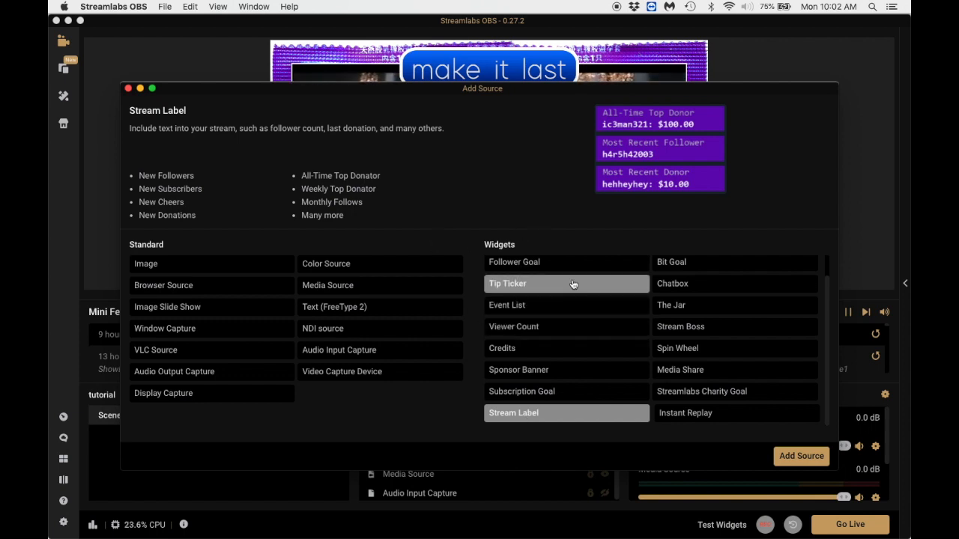
click(792, 457)
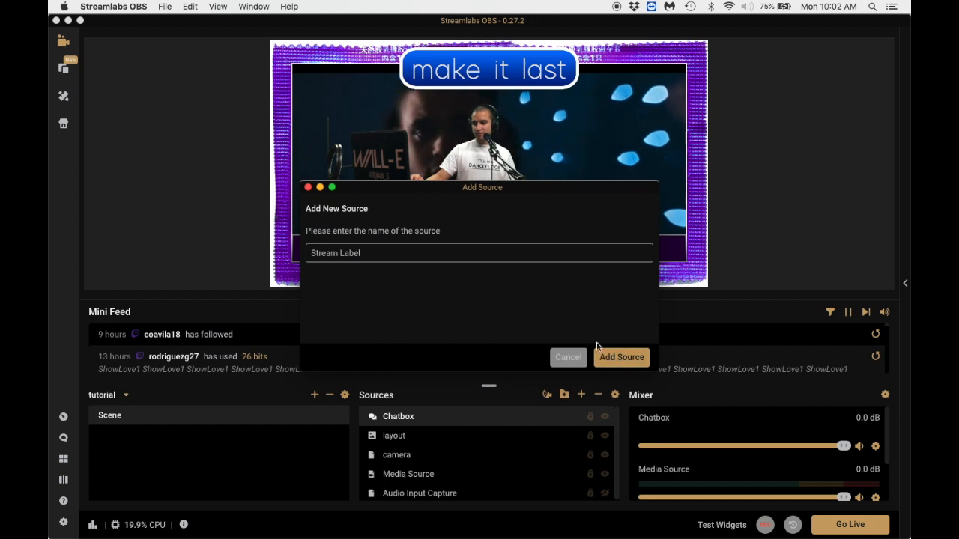
drag(368, 253, 314, 252)
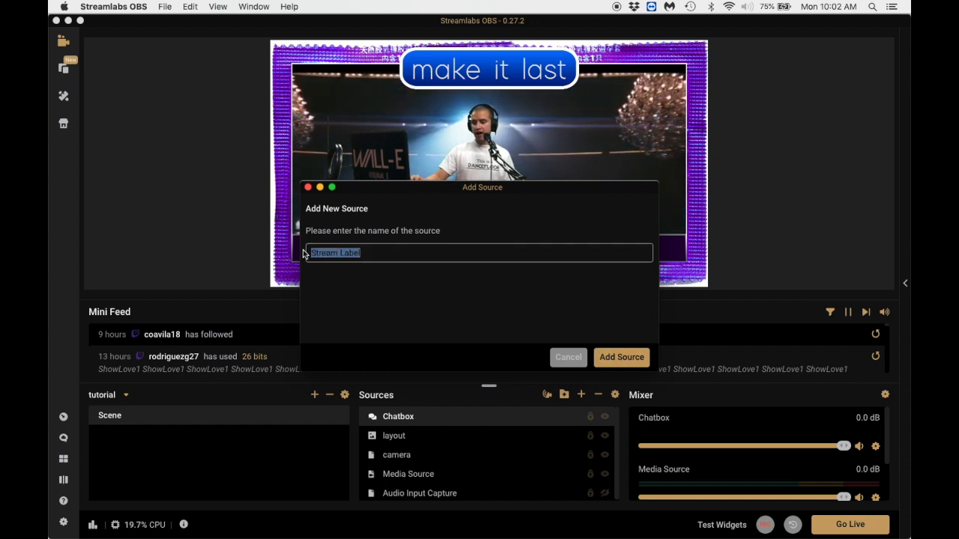
drag(359, 188, 436, 272)
drag(452, 337, 369, 330)
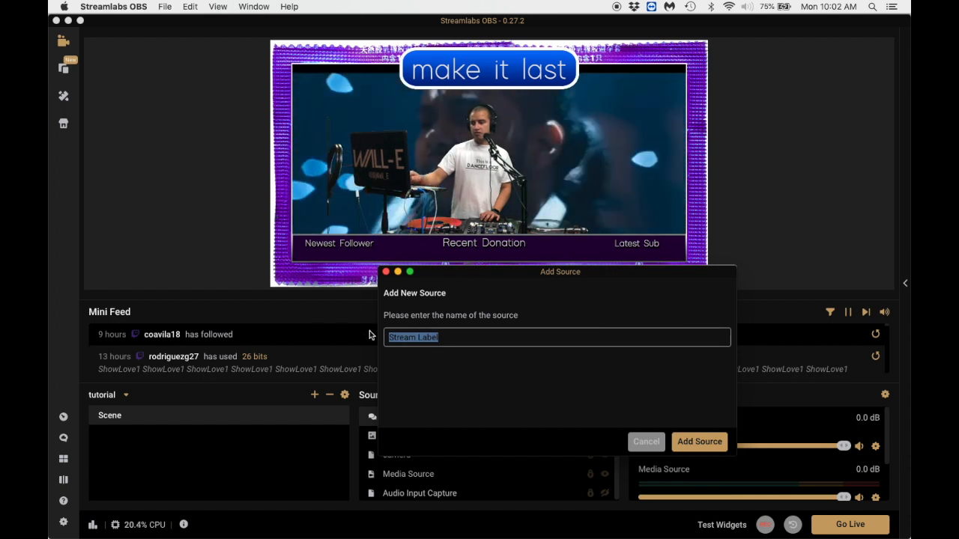
text(newest foll)
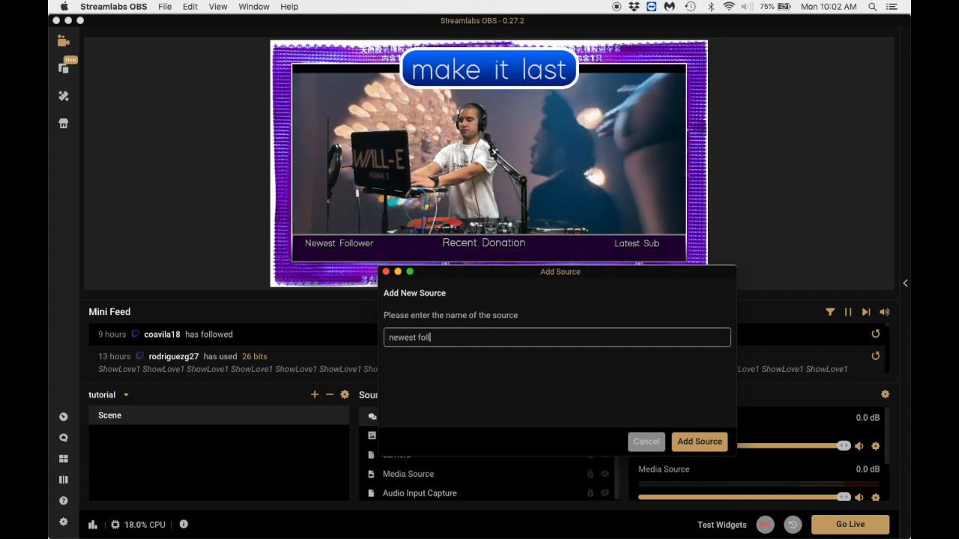
text(ower)
click(699, 442)
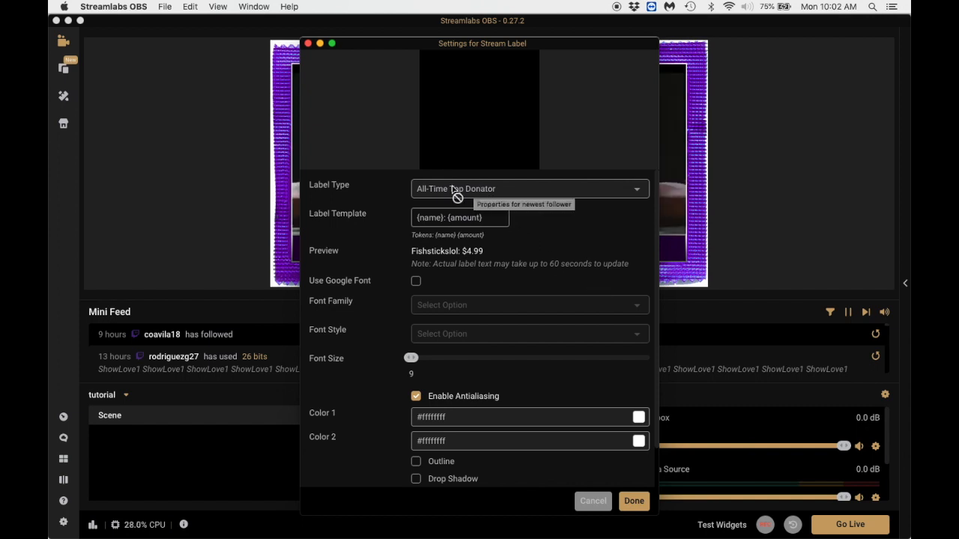
Set the newest follower label's type to Most Recent Follower and confirm its settings.
click(532, 189)
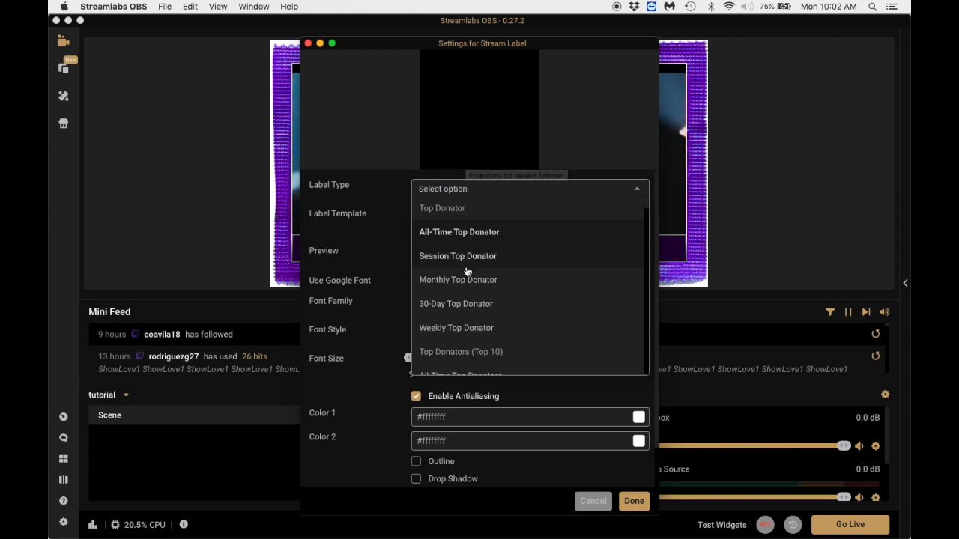
scroll(467, 272, down, 10)
scroll(506, 256, down, 9)
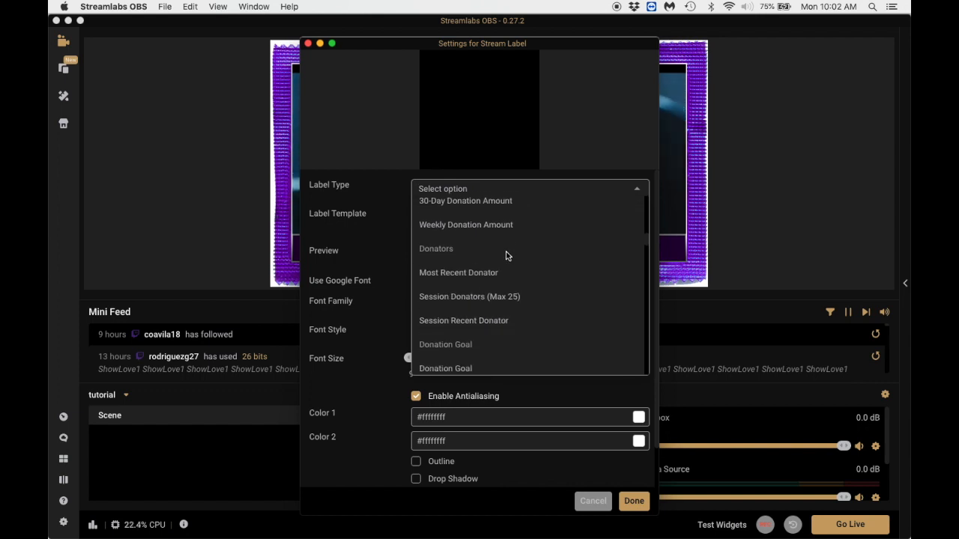
scroll(480, 261, down, 2)
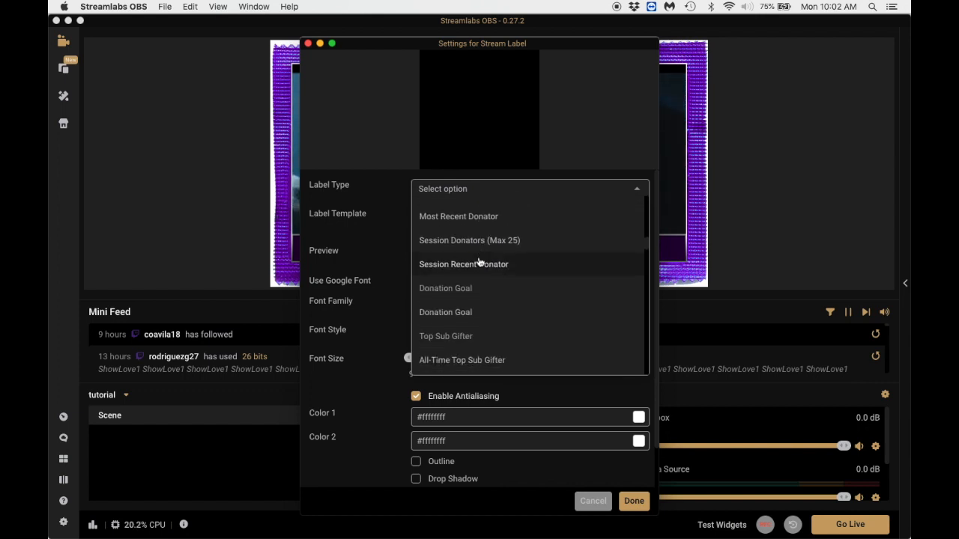
scroll(480, 261, down, 15)
scroll(480, 261, down, 5)
click(488, 261)
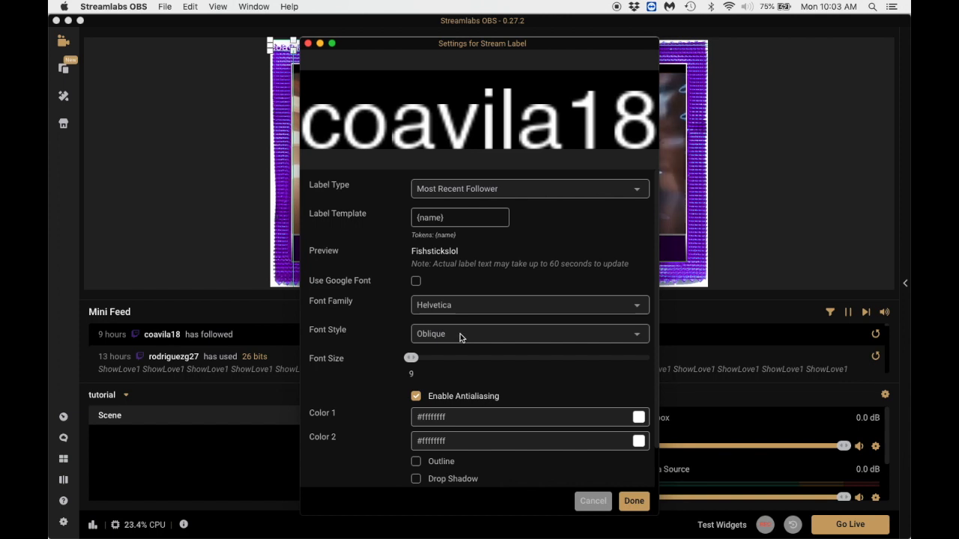
scroll(467, 349, down, 2)
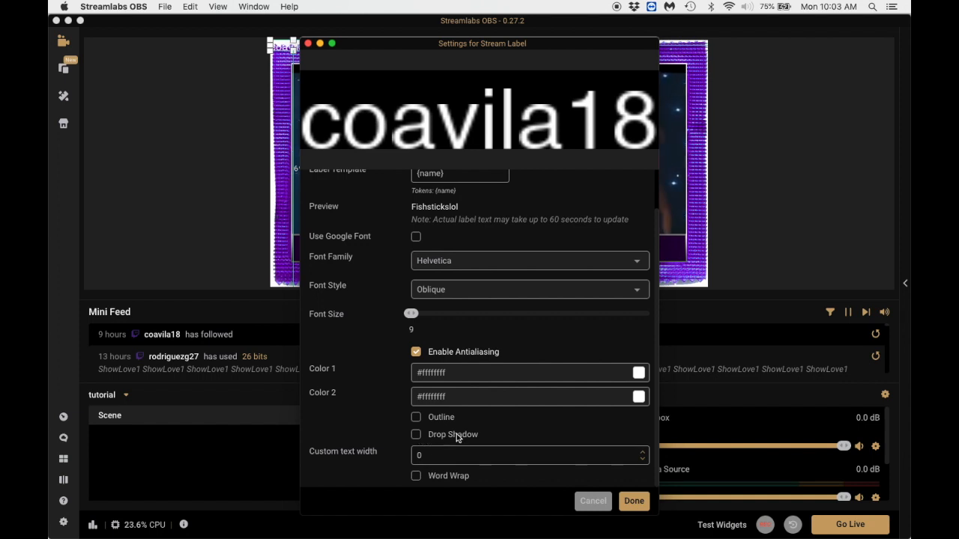
scroll(475, 316, up, 2)
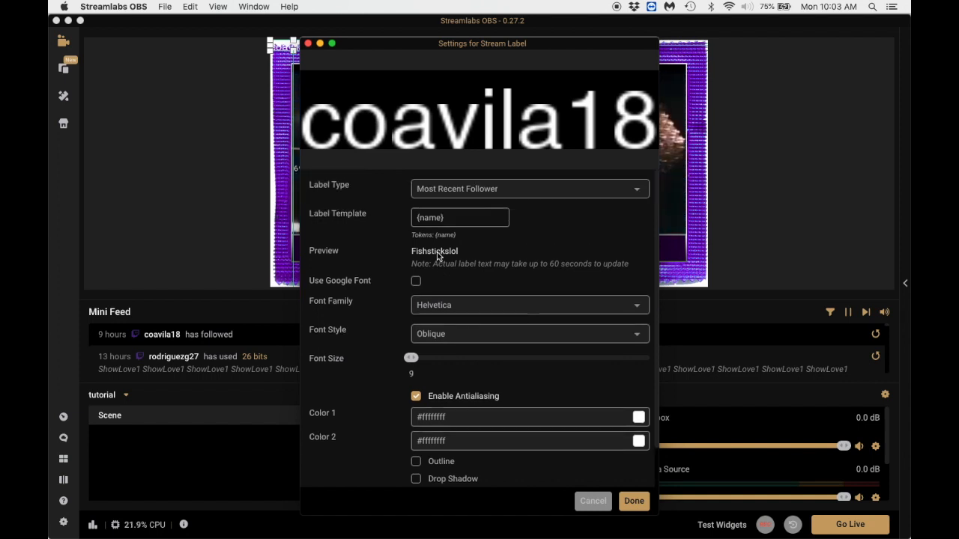
click(635, 501)
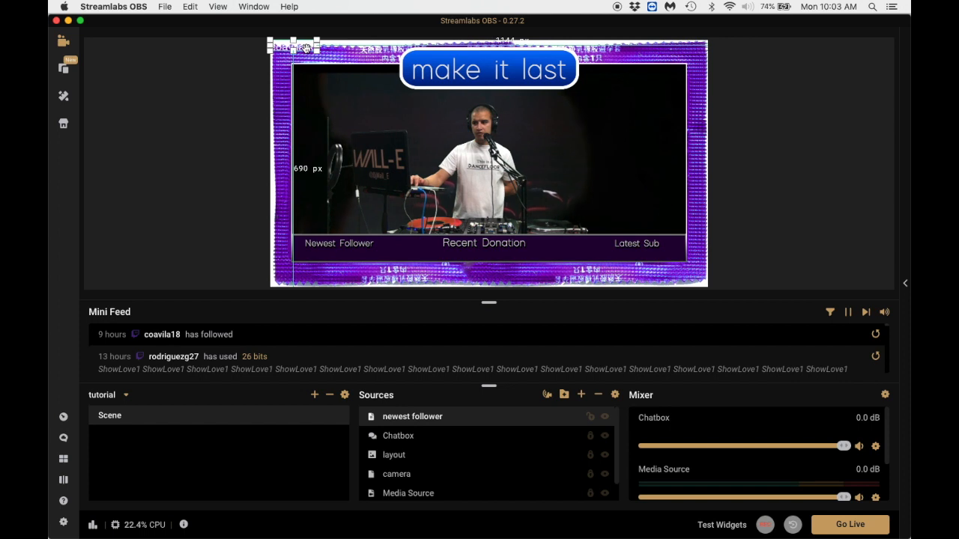
Place the newest follower label beneath the Newest Follower caption, about 120 px from the canvas's left edge and 90 px above its bottom, and lock it.
click(343, 118)
drag(305, 47, 330, 120)
mouse_move(335, 243)
mouse_down()
mouse_move(346, 256)
mouse_move(336, 254)
mouse_up()
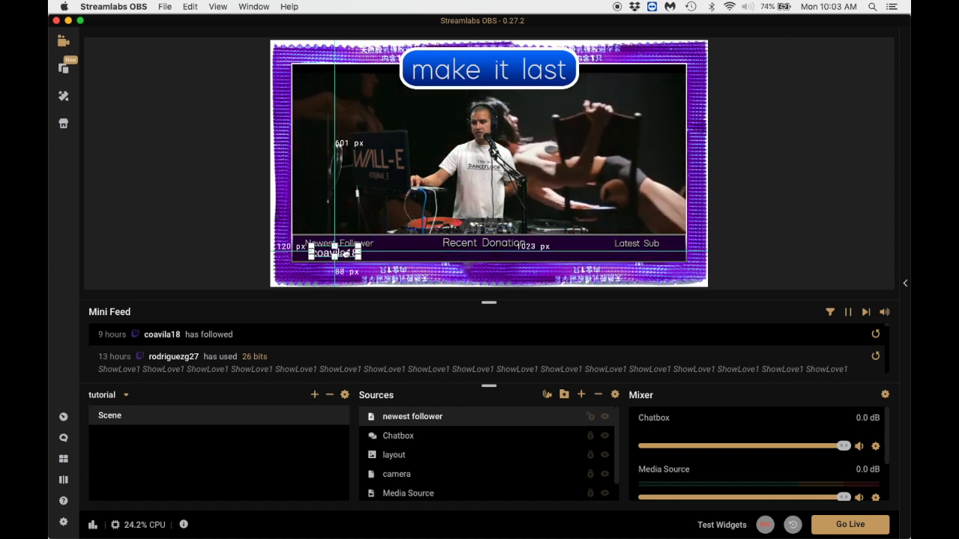
click(589, 417)
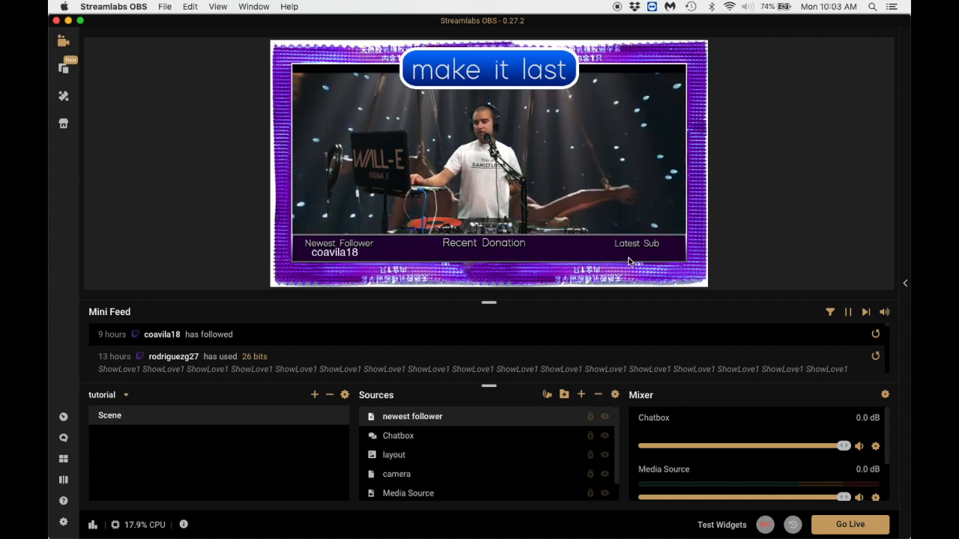
Add a new Stream Label source named "donation" instead of reusing the existing label source.
click(583, 394)
scroll(580, 390, down, 1)
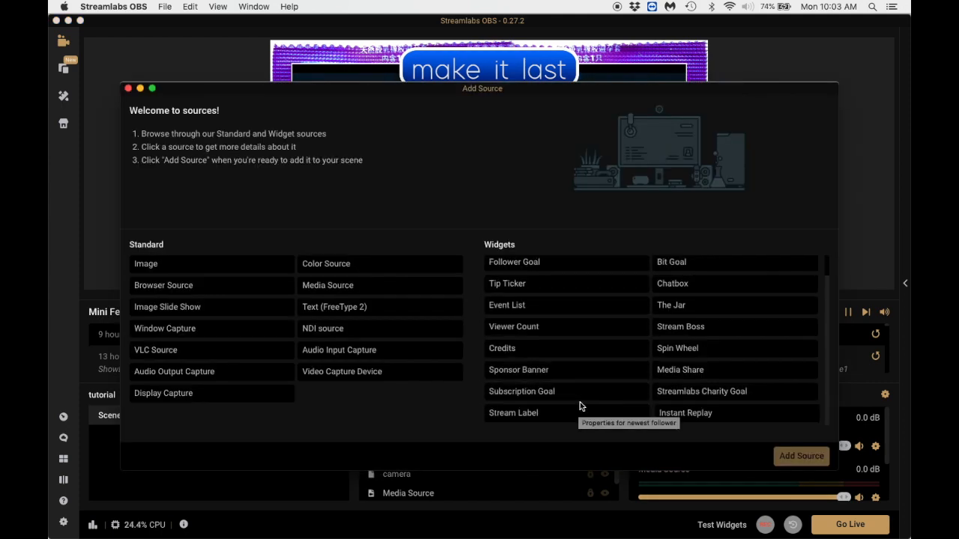
drag(516, 91, 525, 58)
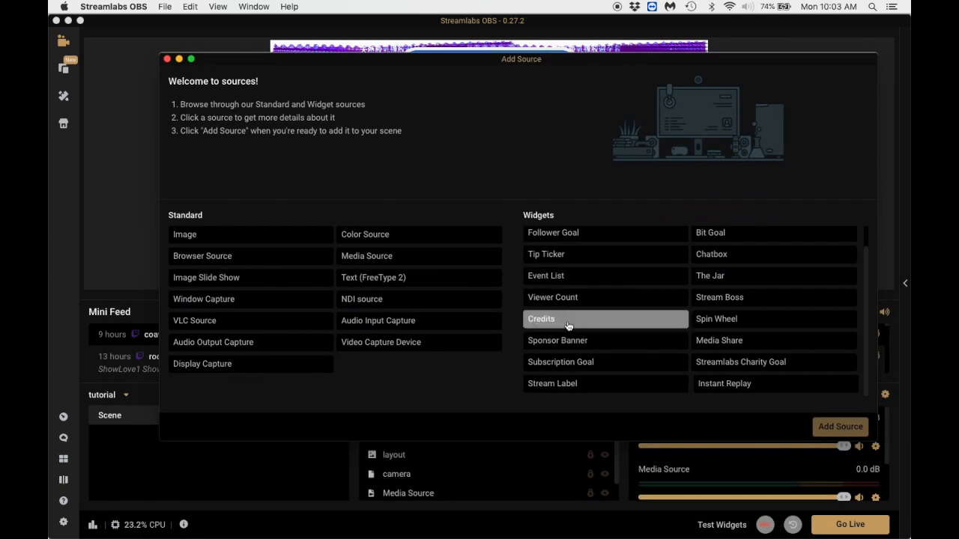
click(553, 383)
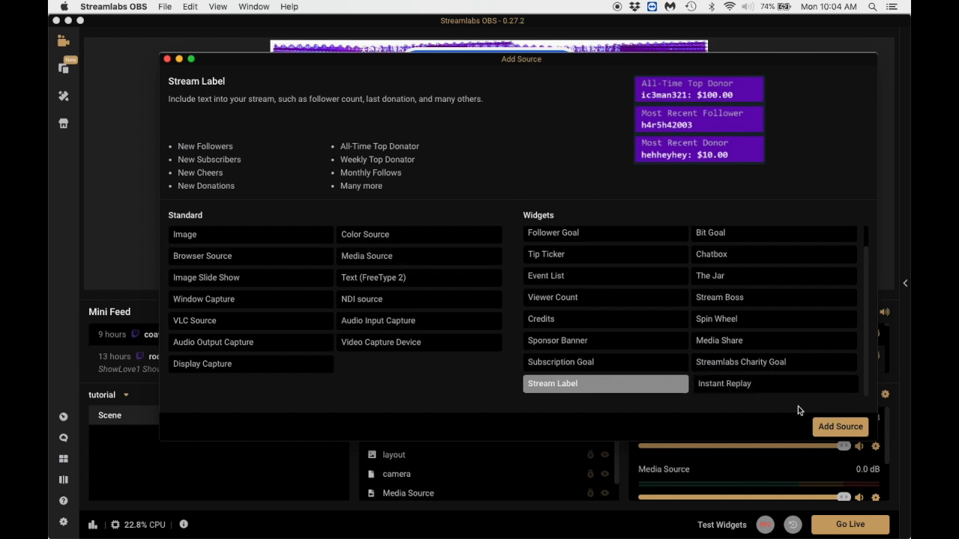
click(825, 425)
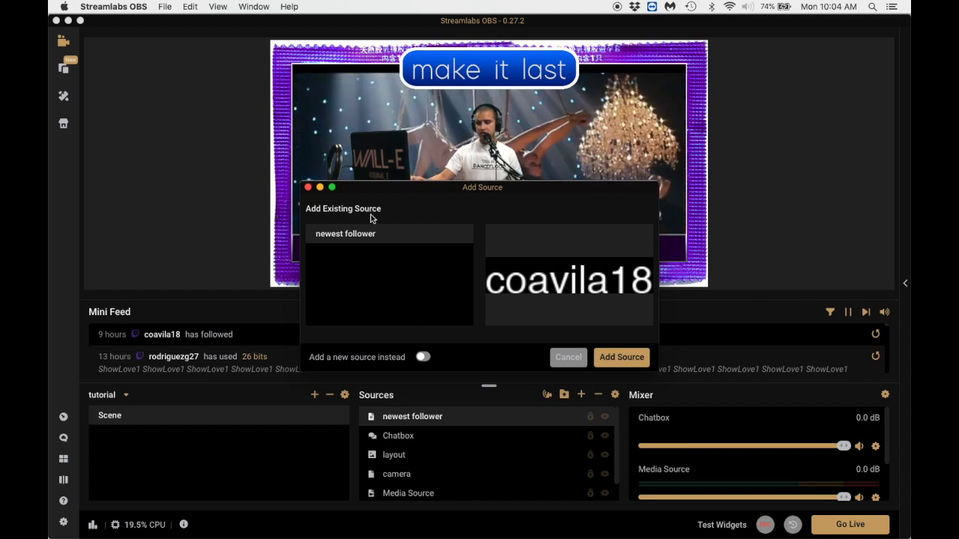
click(422, 358)
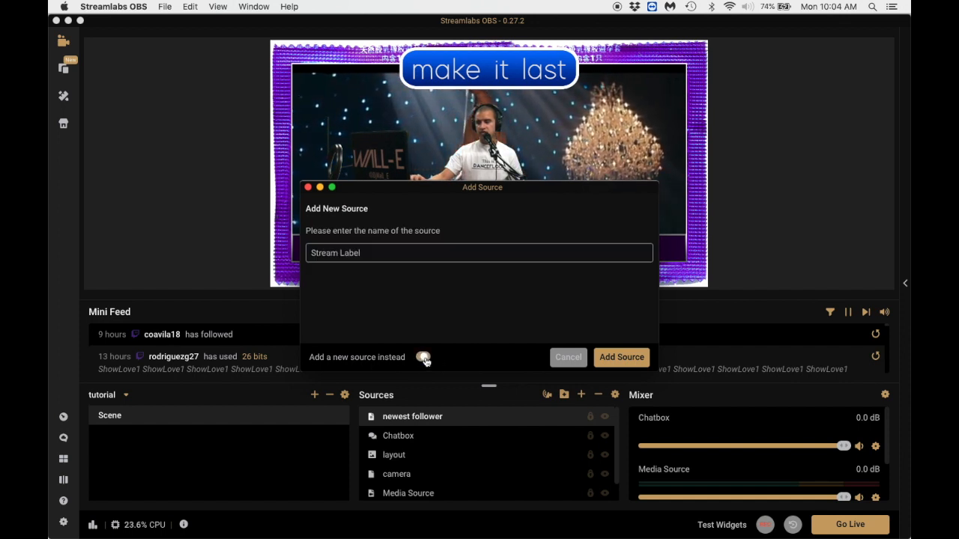
triple_click(442, 253)
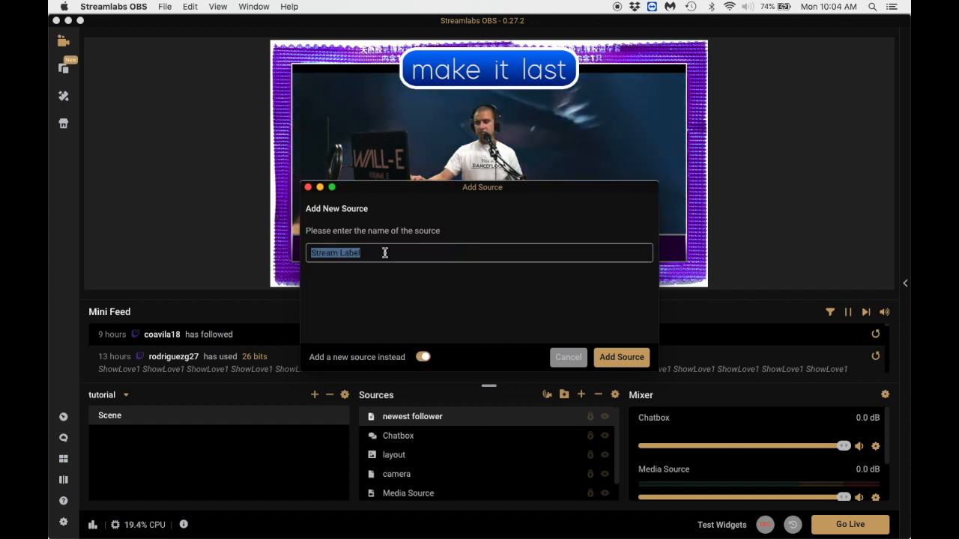
text(don)
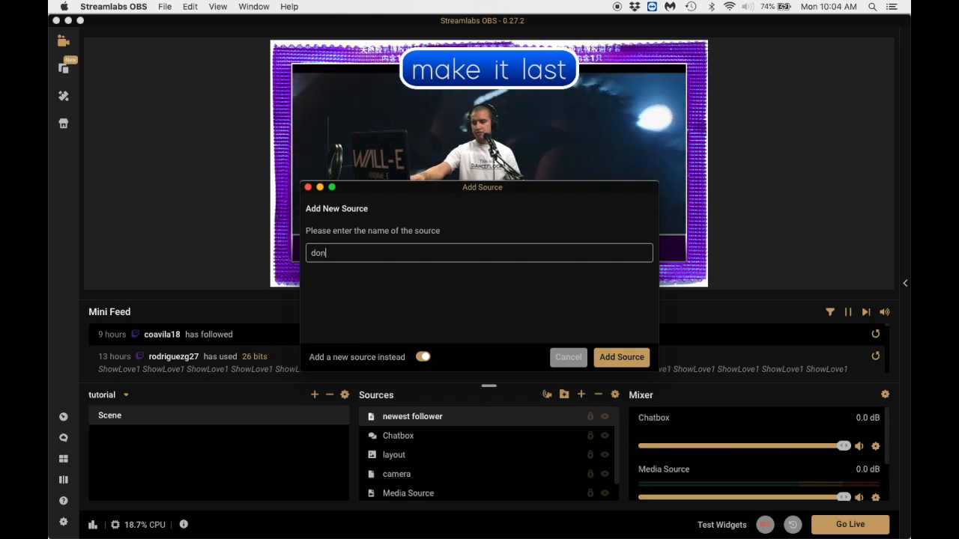
text(ation)
key(Return)
Set the donation label's type to Most Recent Donator and confirm its settings.
click(484, 191)
scroll(483, 193, up, 1)
click(458, 229)
drag(437, 45, 438, 24)
click(485, 166)
scroll(486, 230, down, 10)
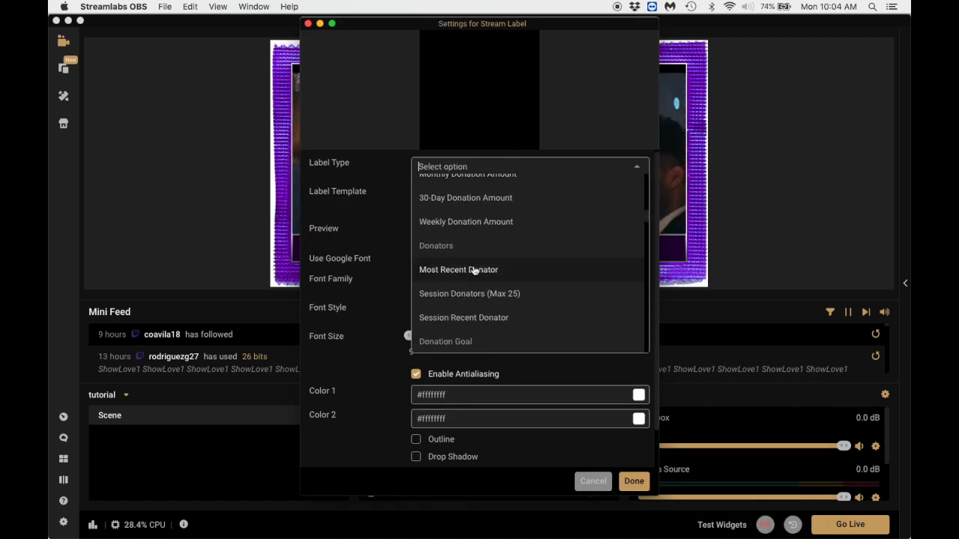
click(473, 271)
click(631, 483)
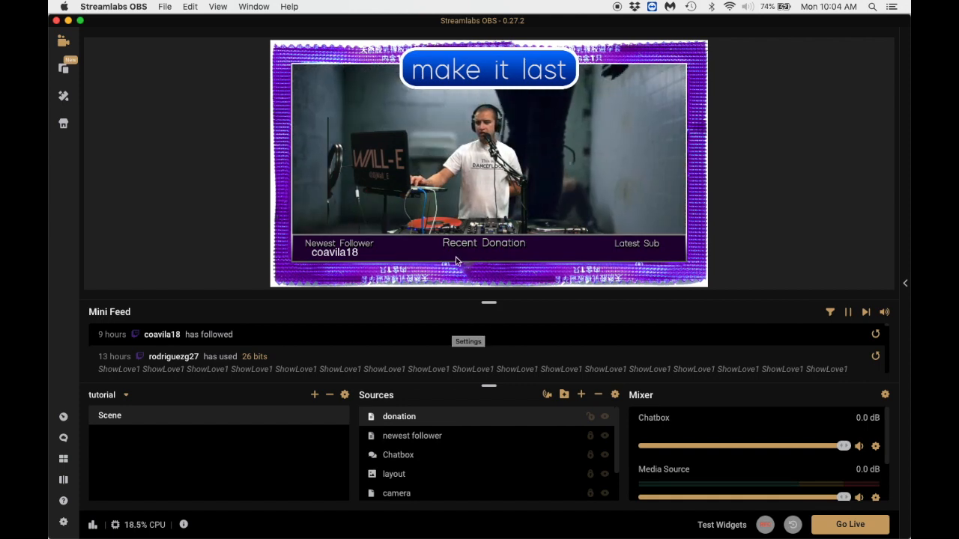
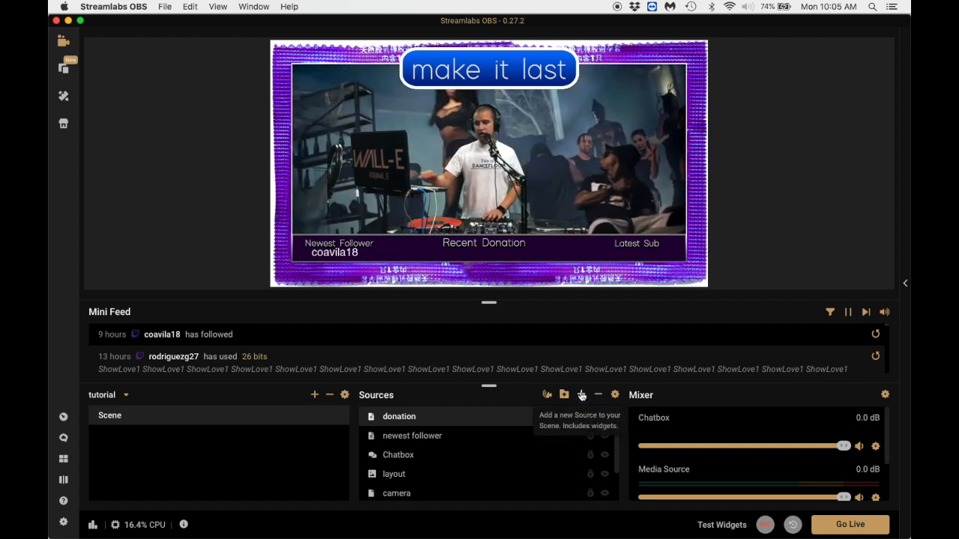
Add an Alertbox widget source named "Alertbox" to the scene.
click(581, 396)
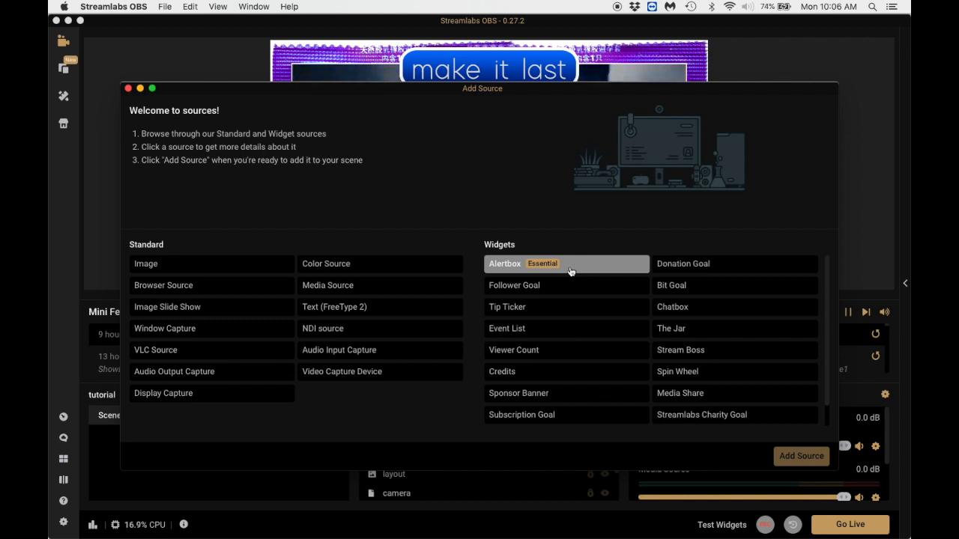
click(541, 270)
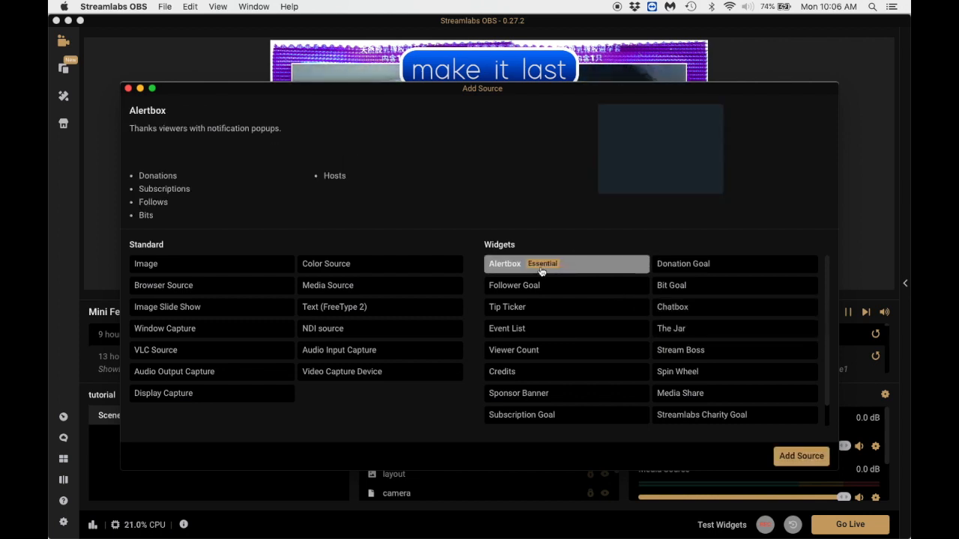
click(801, 456)
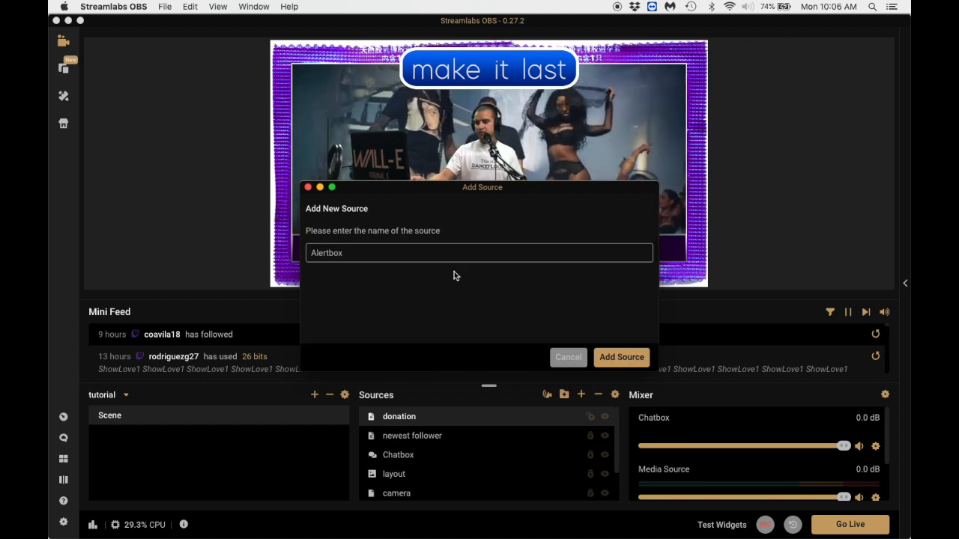
click(644, 359)
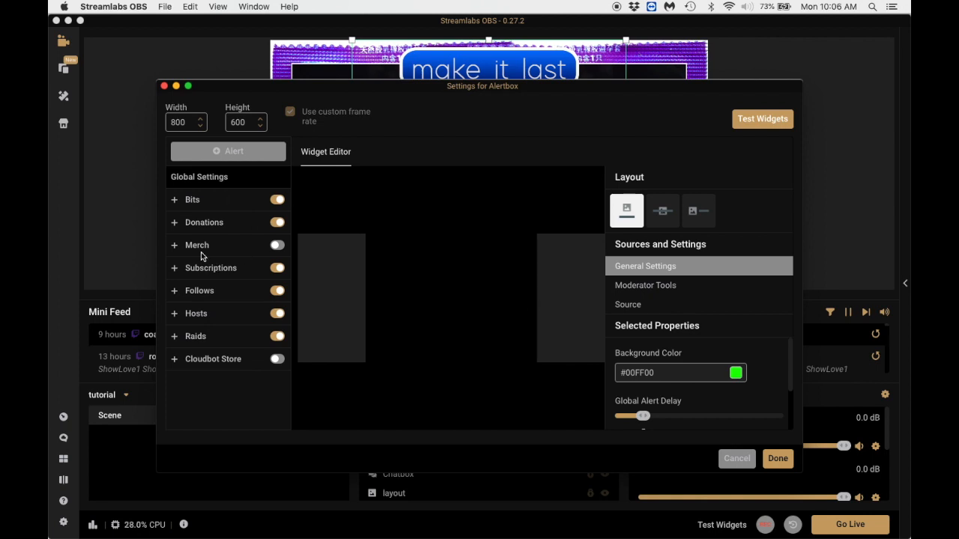
Open the default Follows alert in the Alertbox settings and play a test follow alert.
click(214, 296)
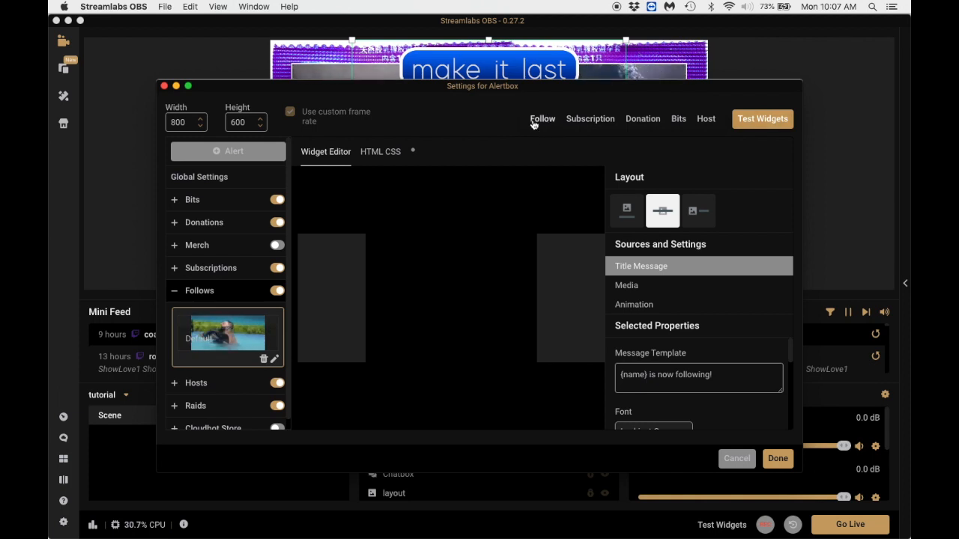
click(535, 123)
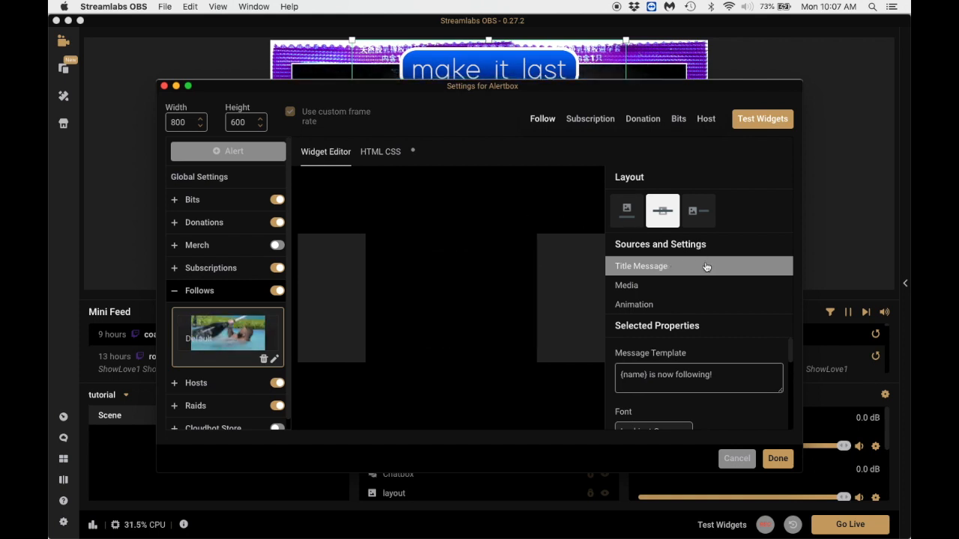
Open the media gallery to replace the image of the default follow alert.
click(664, 287)
scroll(726, 358, down, 1)
scroll(725, 359, up, 1)
scroll(719, 405, down, 1)
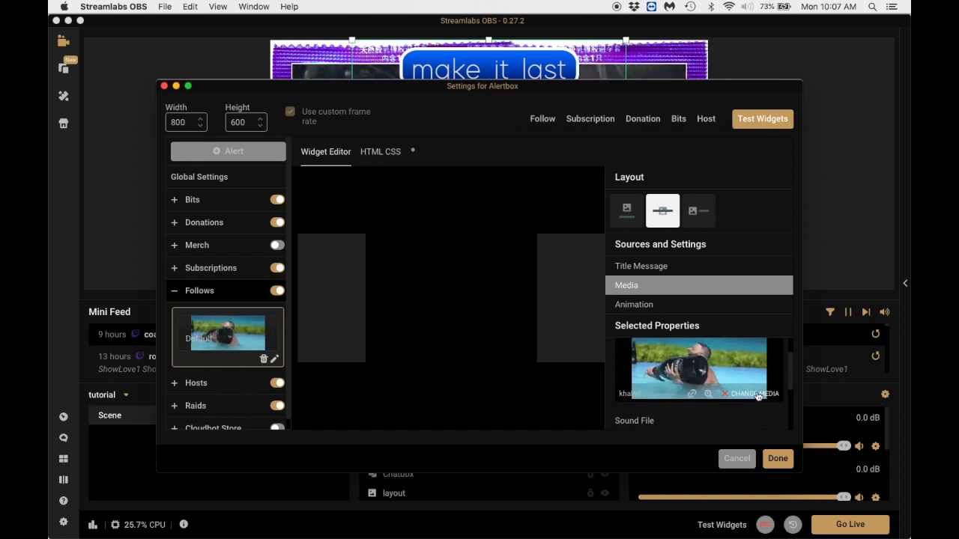
click(755, 394)
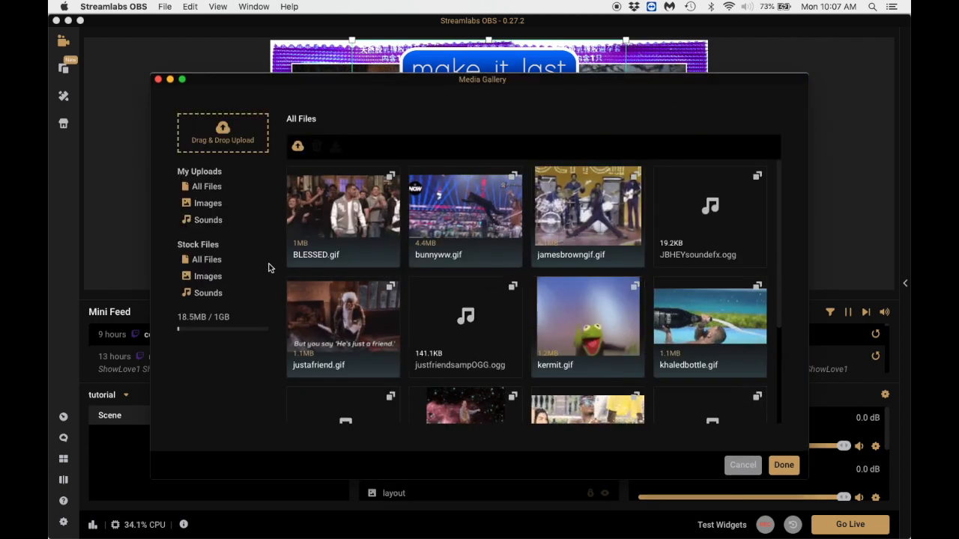
Browse the stock images in the media gallery for GIFs usable in the follow alert.
click(209, 261)
click(217, 279)
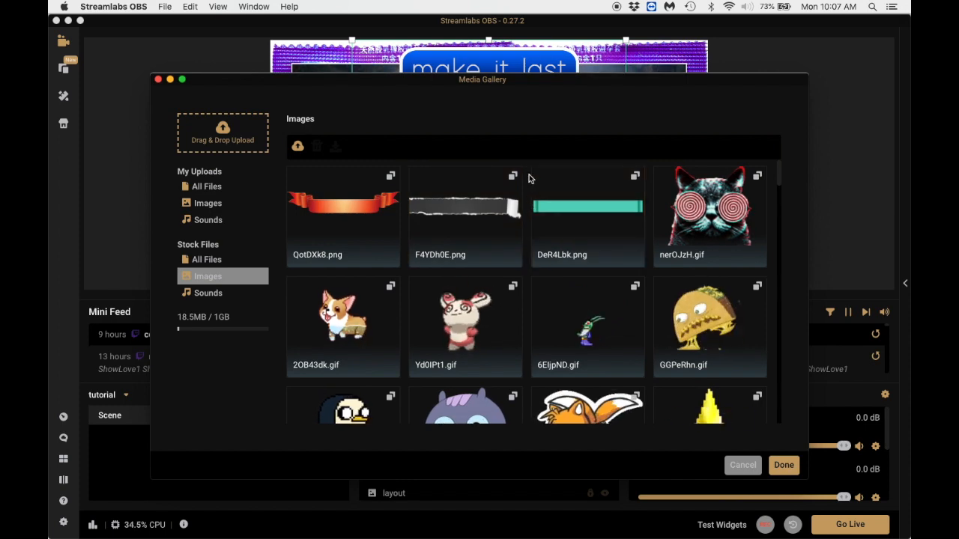
scroll(528, 202, down, 5)
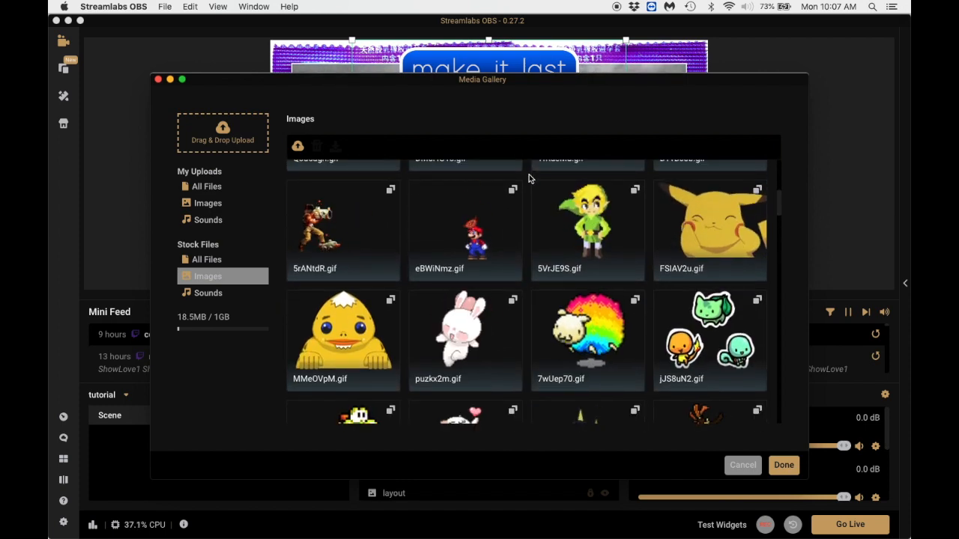
scroll(528, 178, down, 4)
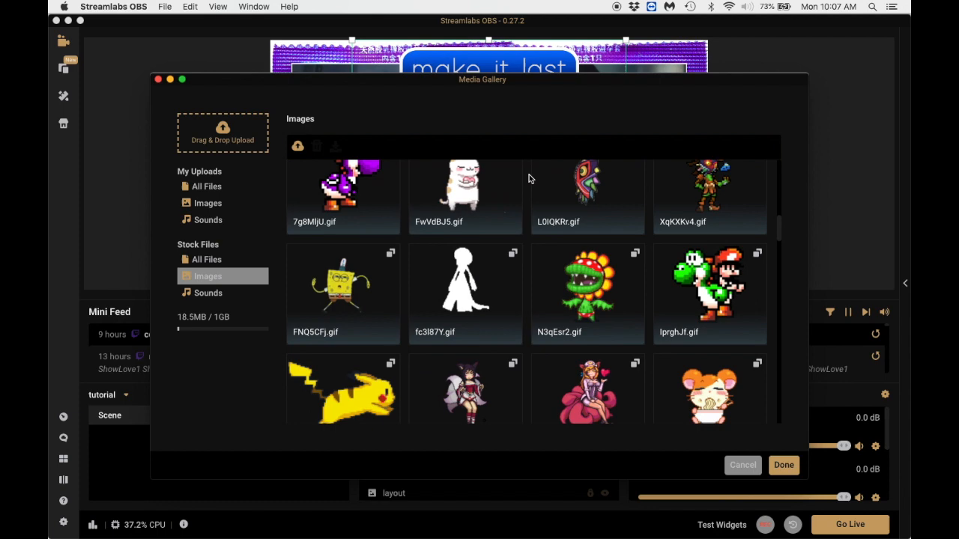
scroll(528, 178, down, 4)
scroll(528, 178, down, 4)
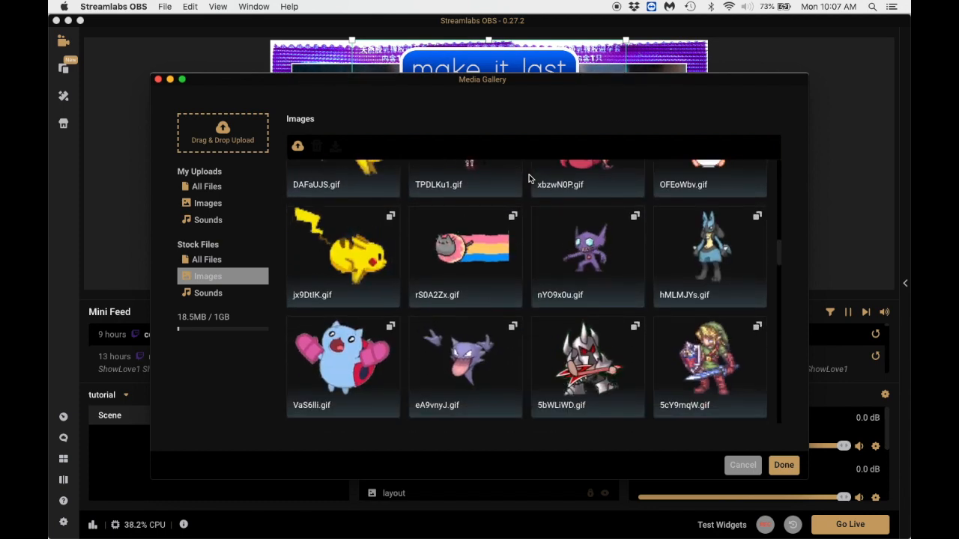
scroll(528, 178, down, 3)
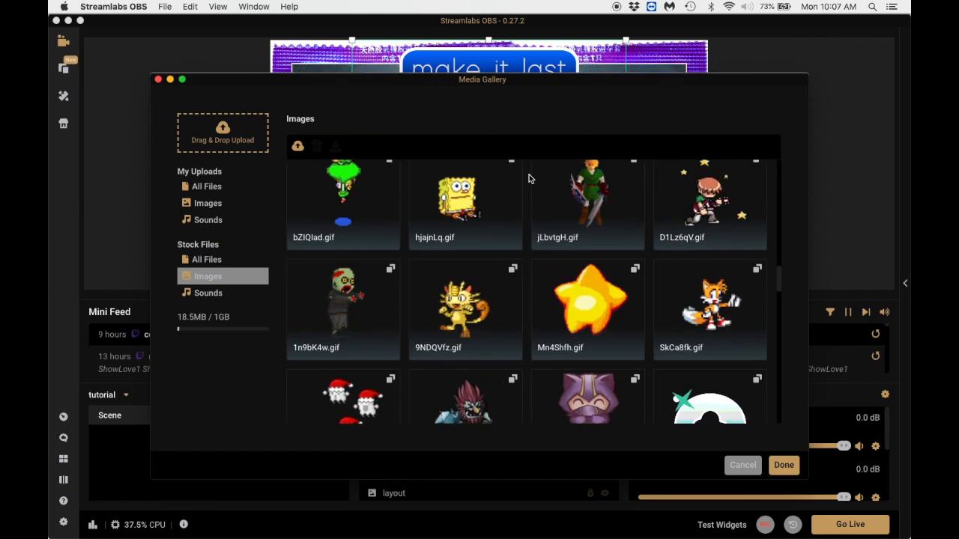
scroll(528, 178, down, 3)
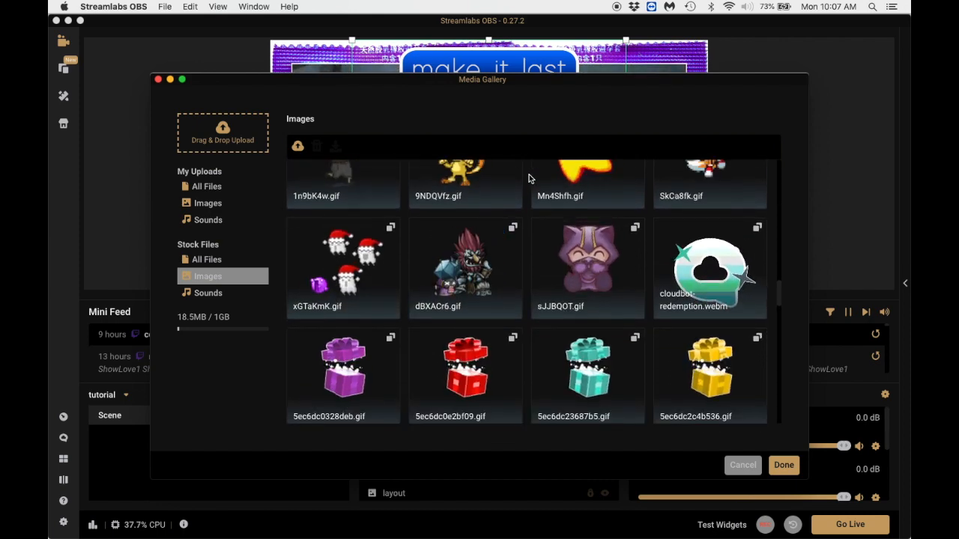
scroll(528, 178, down, 6)
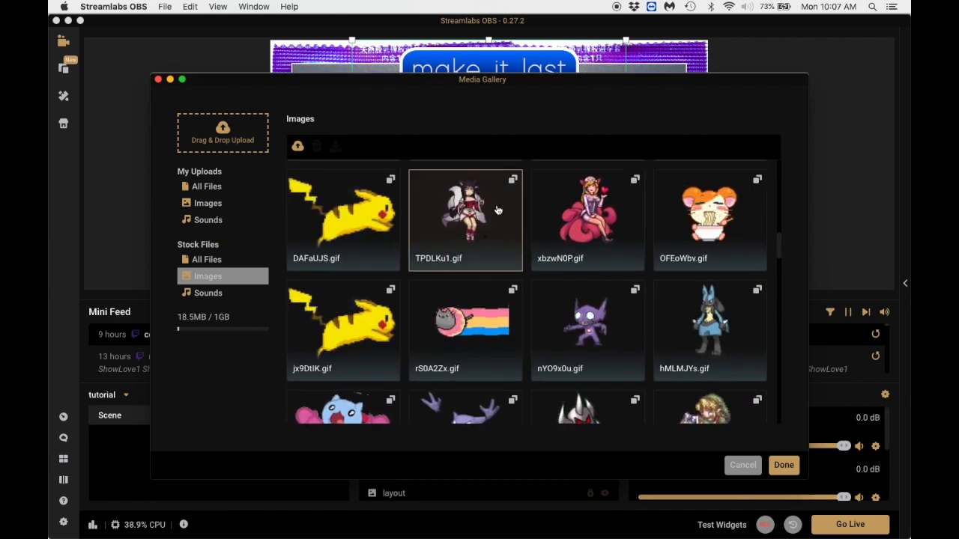
scroll(523, 207, down, 8)
scroll(523, 208, up, 1)
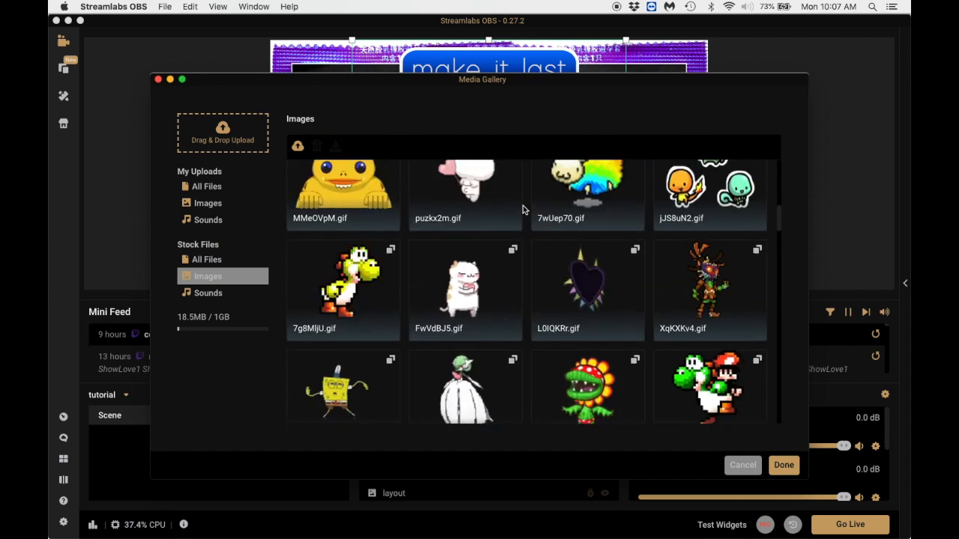
scroll(527, 209, up, 2)
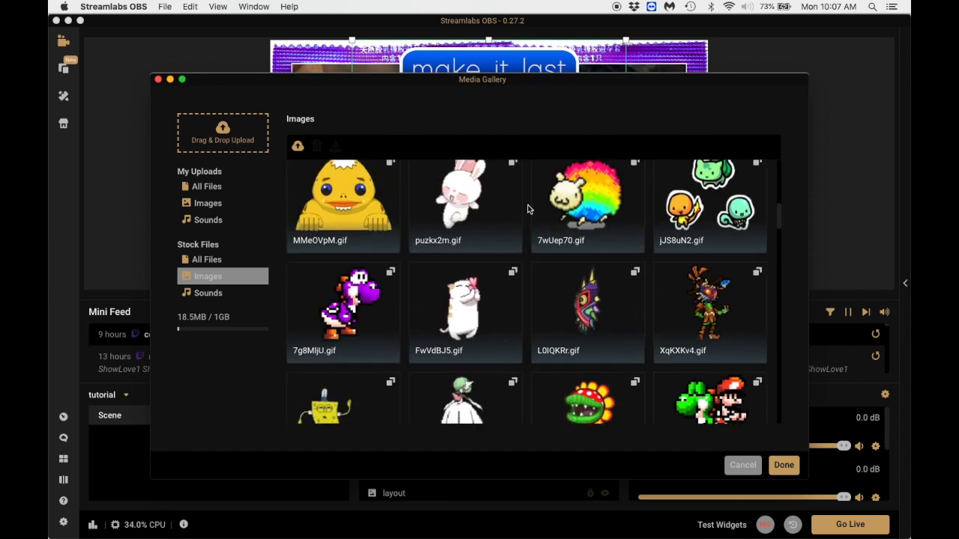
scroll(528, 209, up, 3)
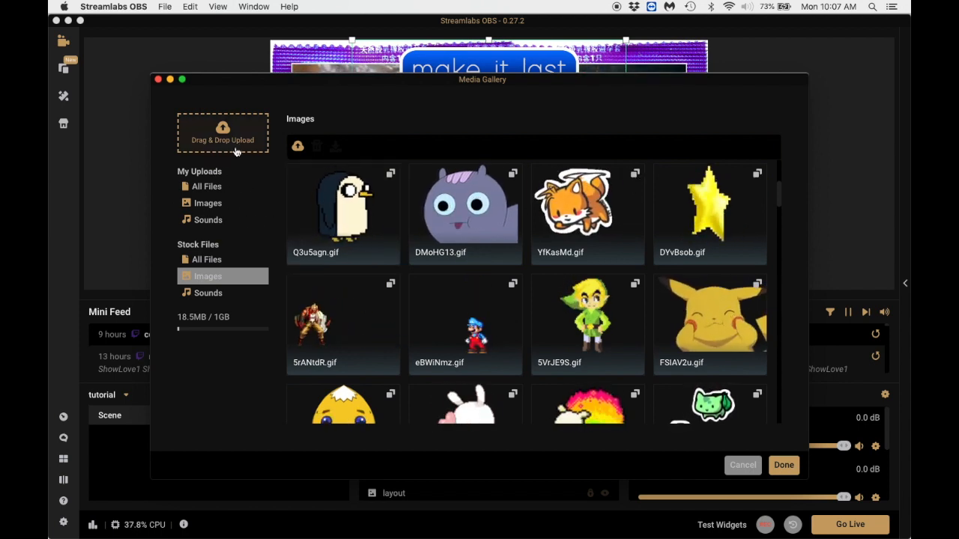
Set the follow alert's media to bunnyww.gif from the uploaded images and play a test follow alert.
click(216, 204)
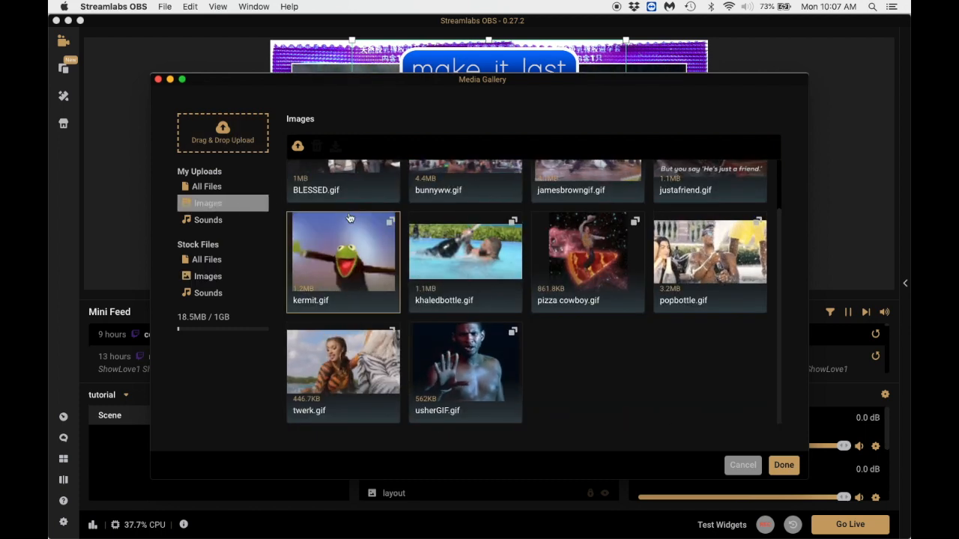
scroll(411, 245, up, 2)
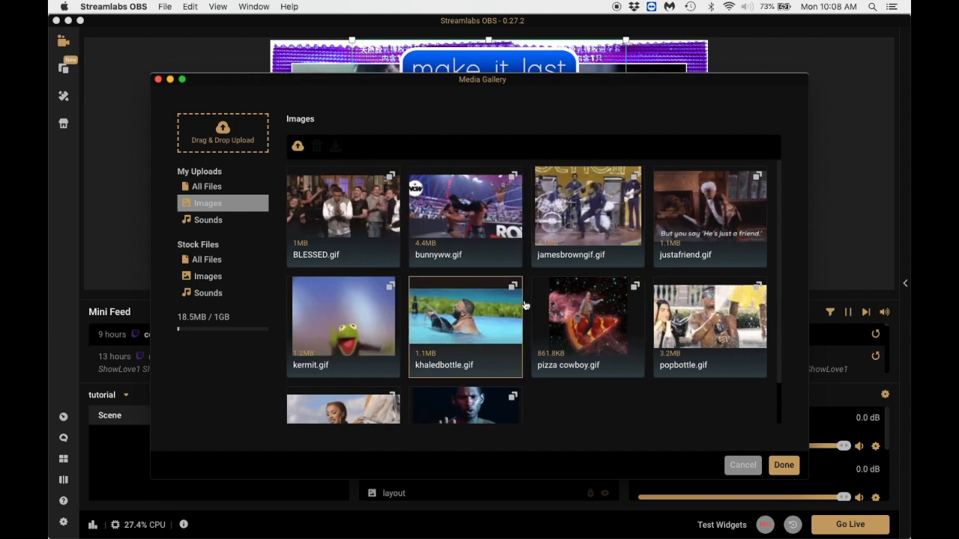
click(482, 219)
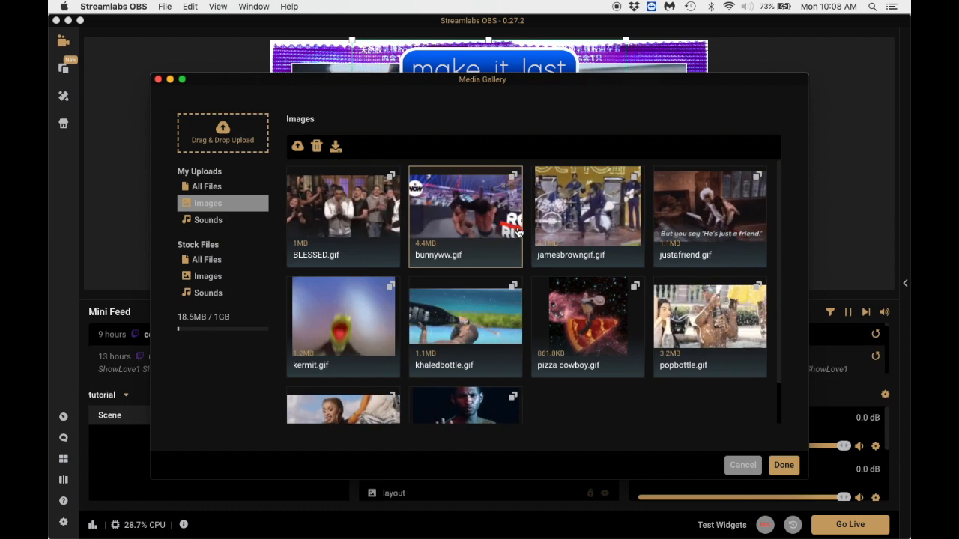
click(783, 465)
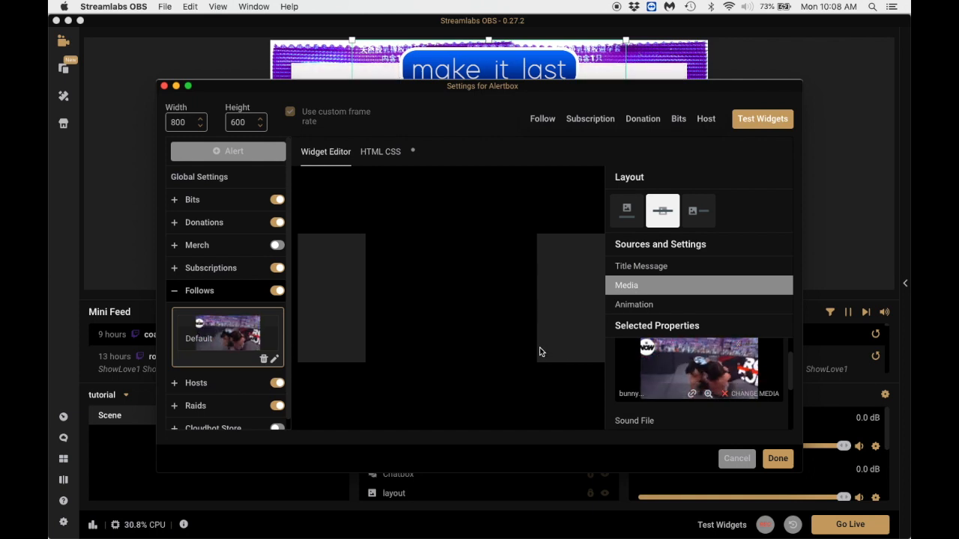
click(543, 121)
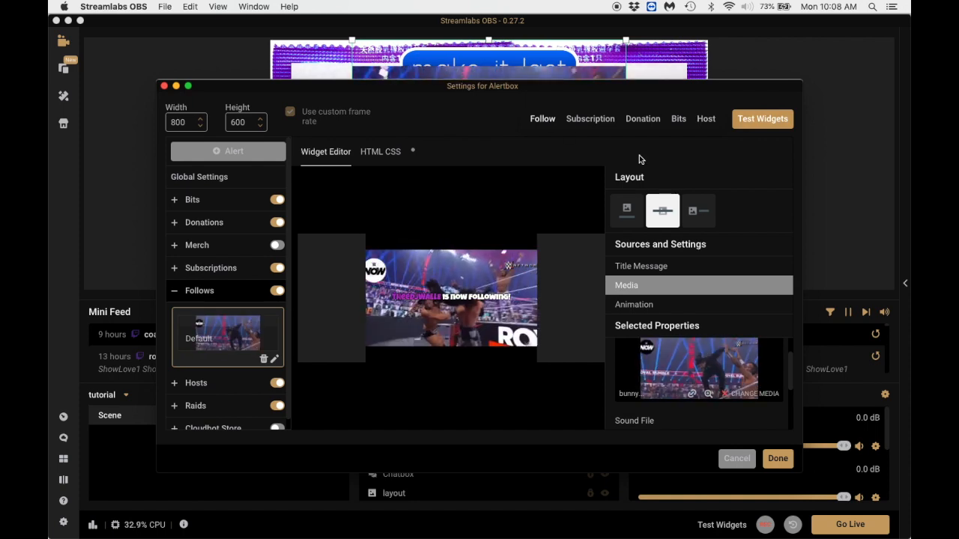
Review the follow alert's title message settings, including message template, font, font size and primary and secondary text colors.
click(663, 268)
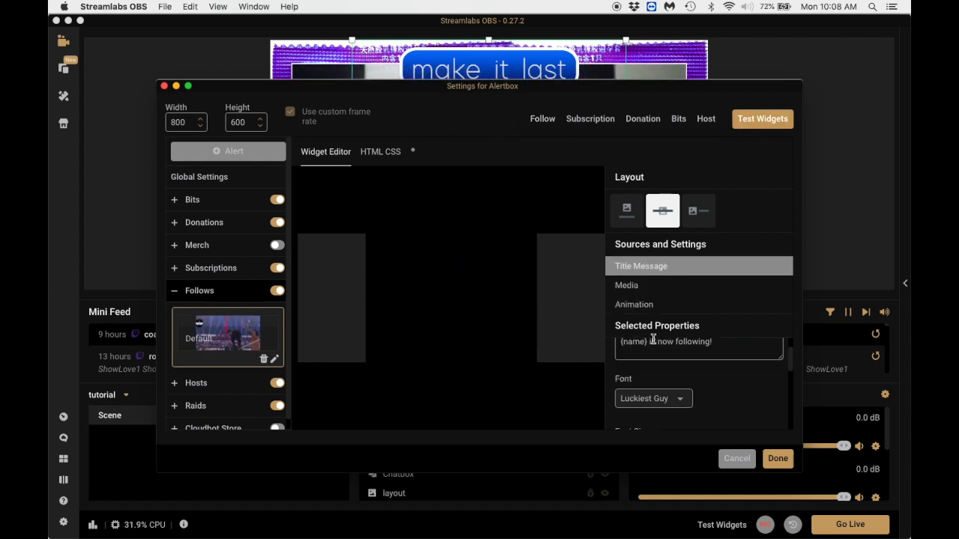
scroll(647, 350, up, 1)
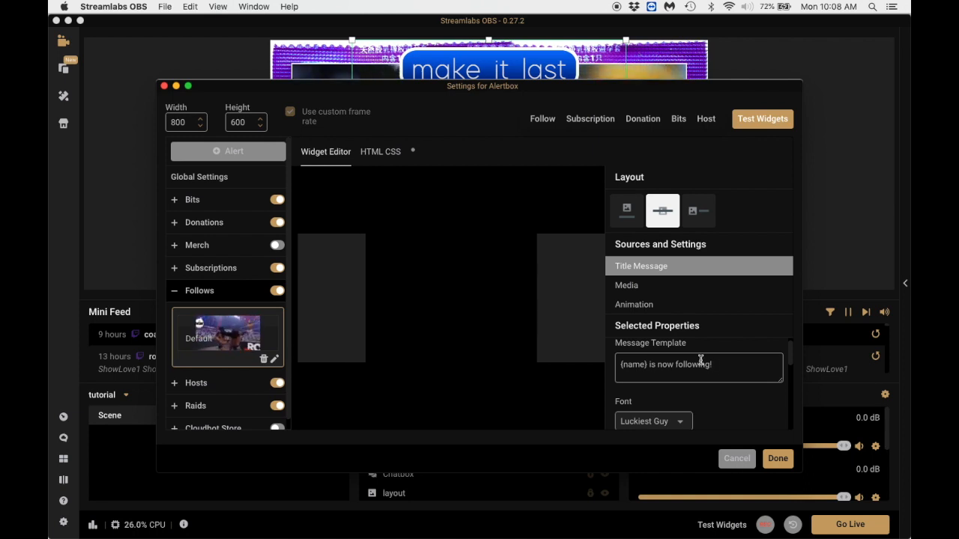
click(724, 365)
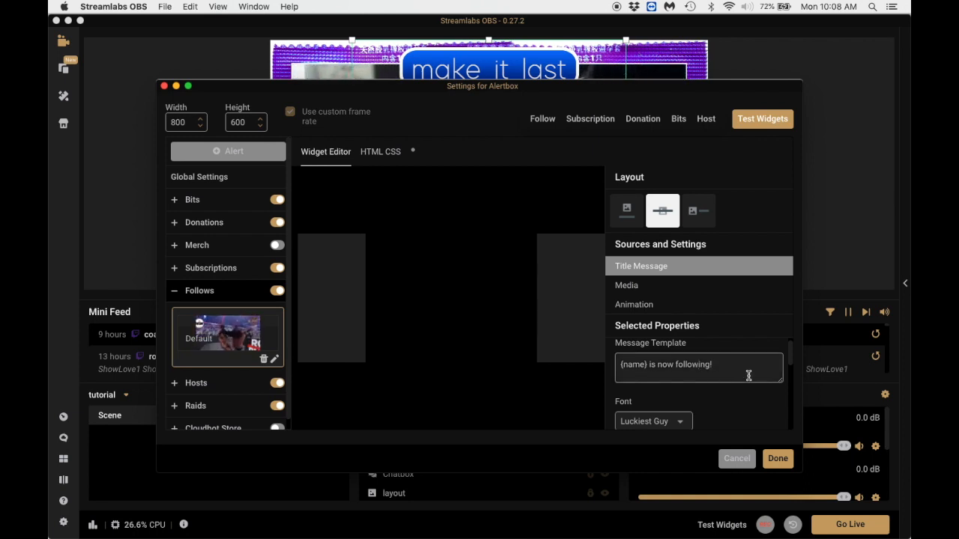
scroll(694, 393, down, 1)
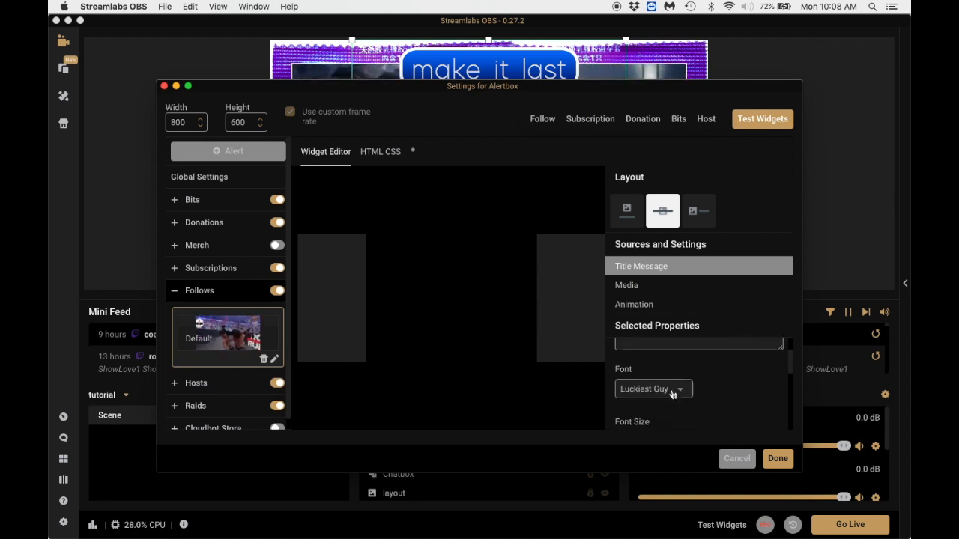
scroll(673, 393, down, 2)
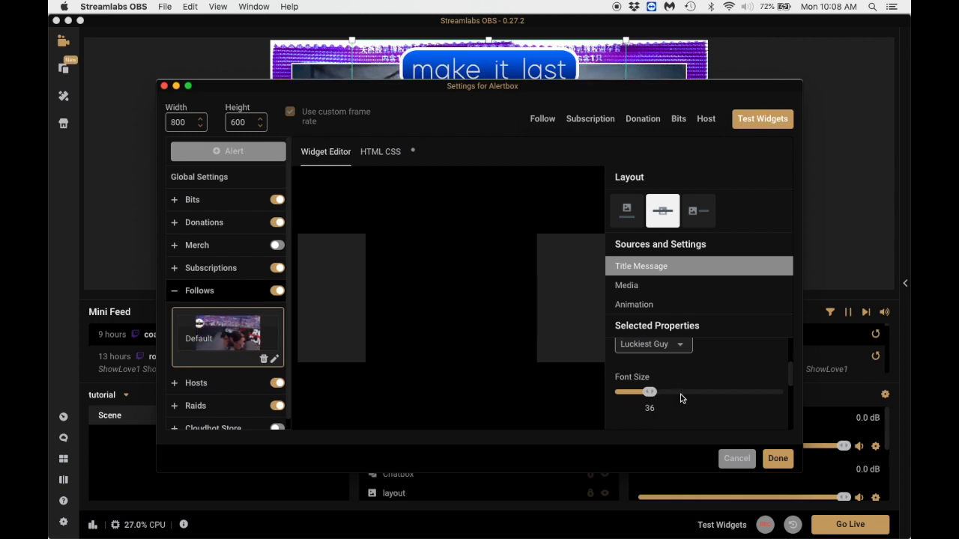
scroll(683, 402, down, 1)
scroll(670, 385, down, 3)
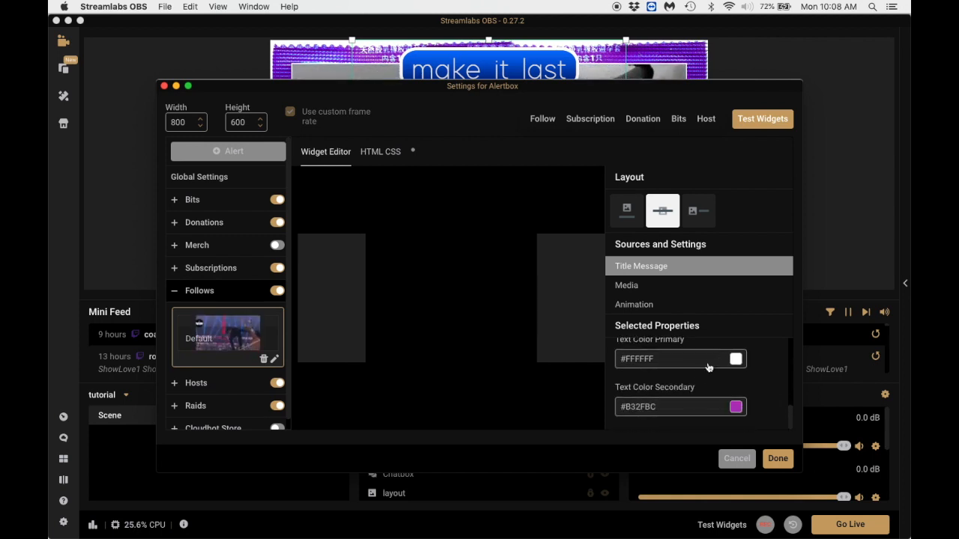
scroll(689, 372, up, 1)
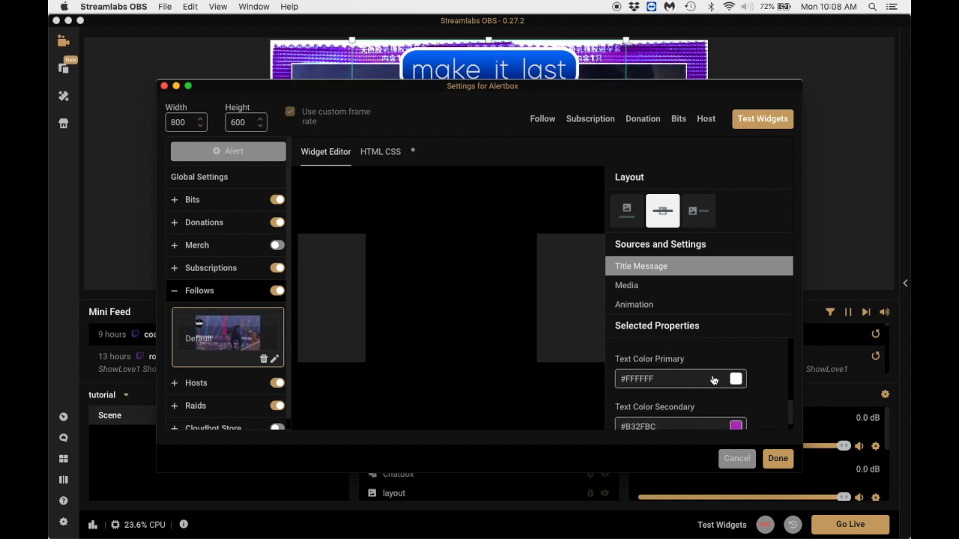
scroll(713, 379, up, 7)
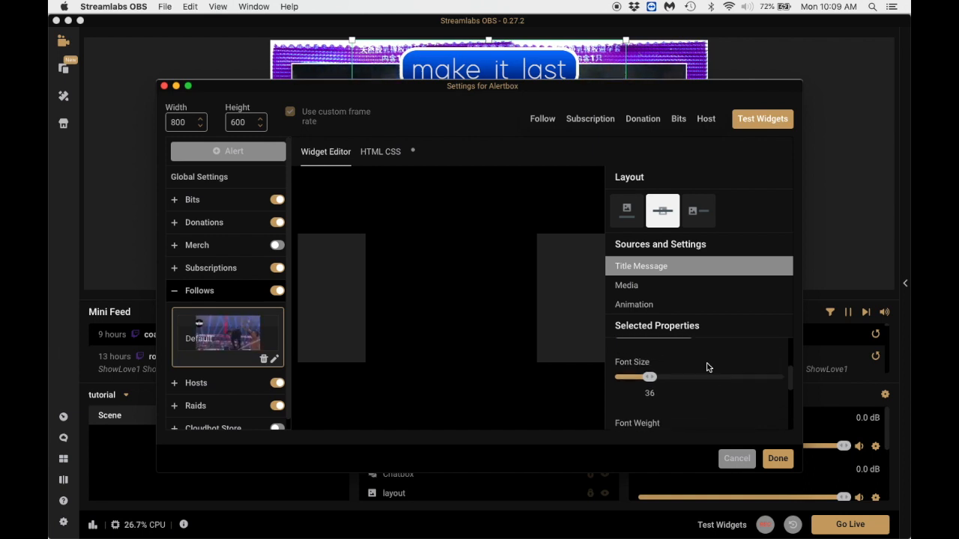
scroll(681, 360, up, 1)
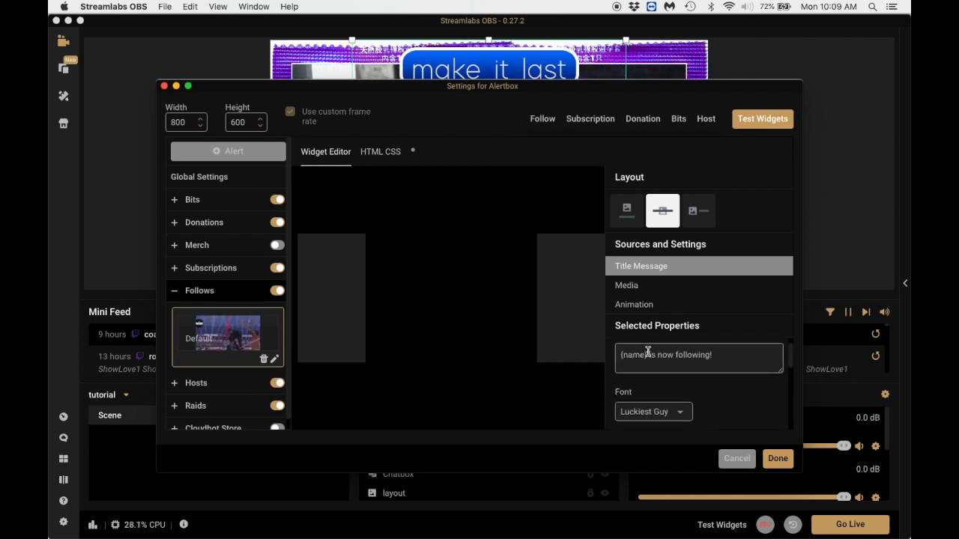
scroll(665, 357, down, 8)
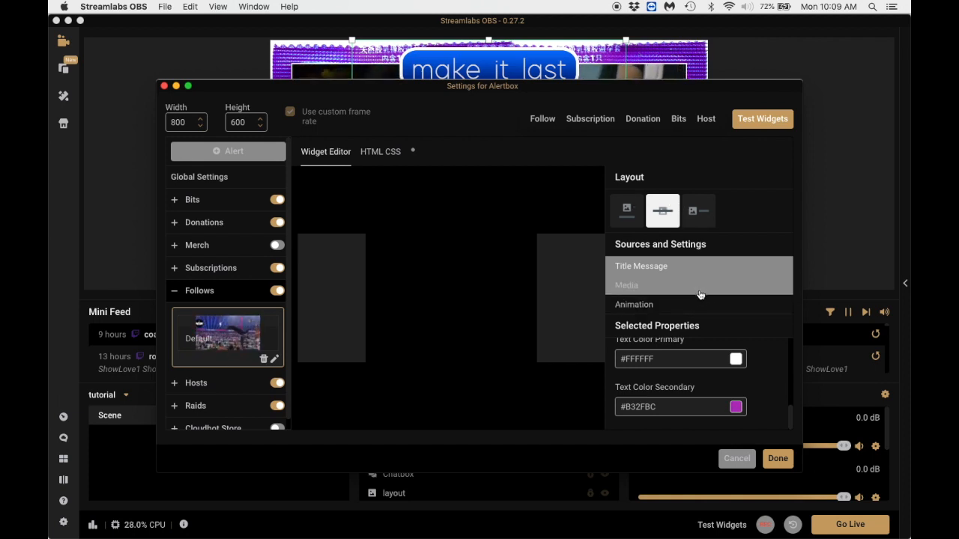
Review the follow alert's animation settings, including show and hide animation, alert duration, text animation and text delay, and accept the Alertbox settings.
click(656, 304)
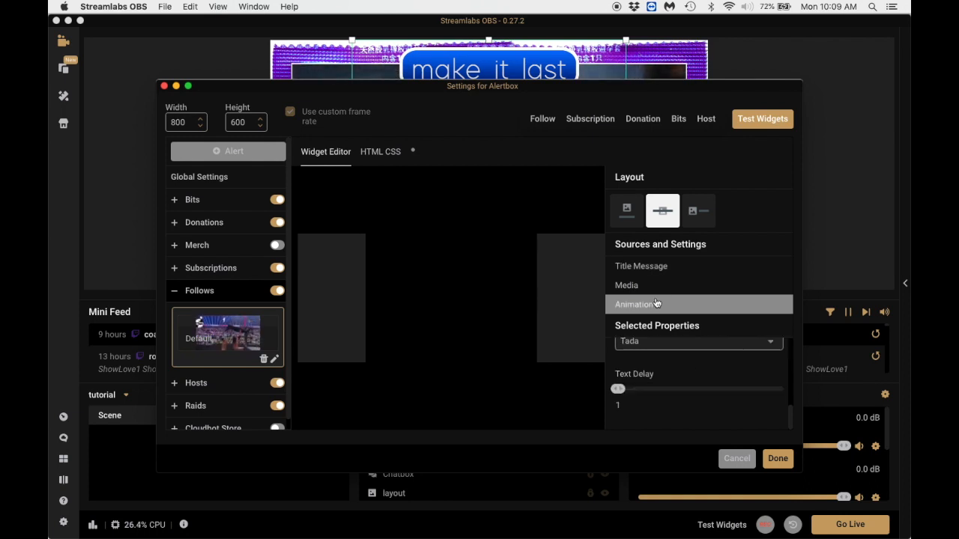
scroll(708, 371, up, 5)
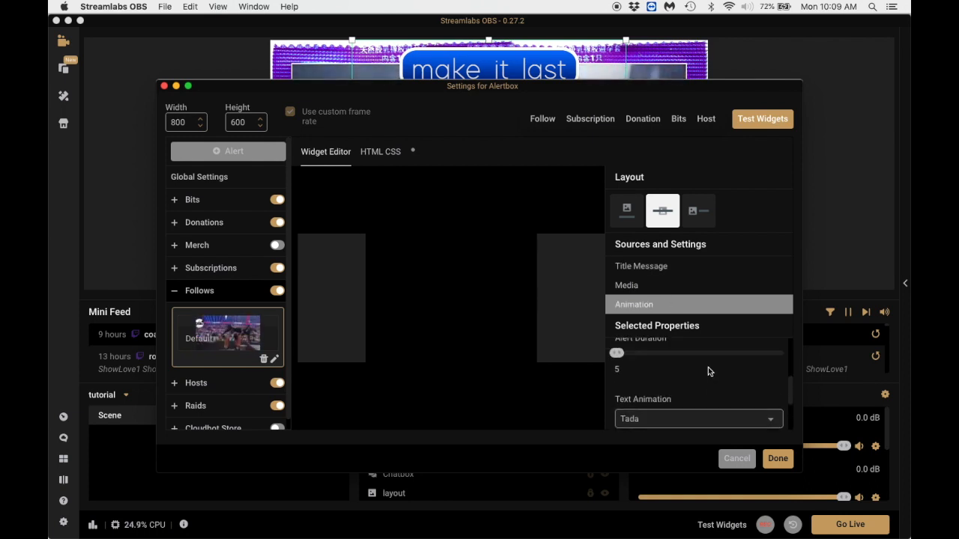
scroll(707, 372, down, 2)
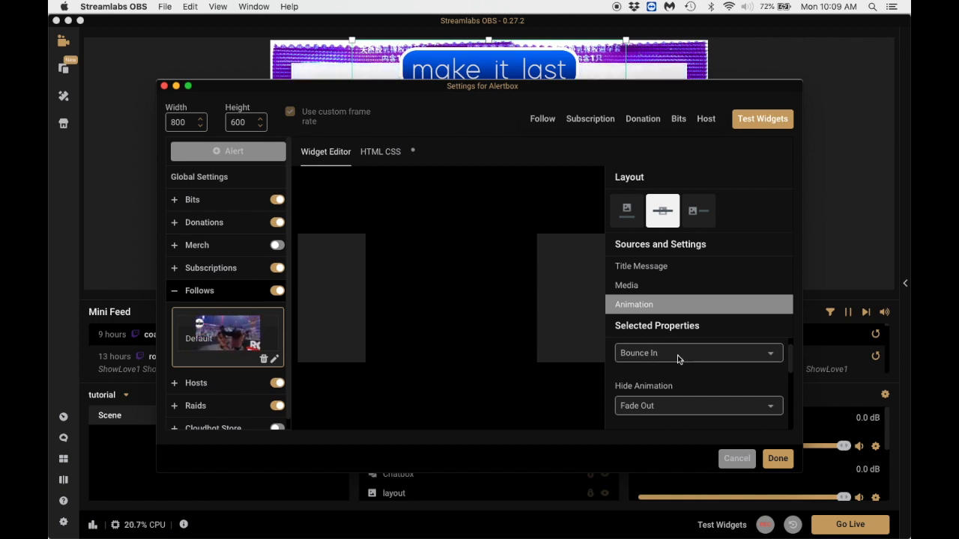
scroll(678, 360, down, 2)
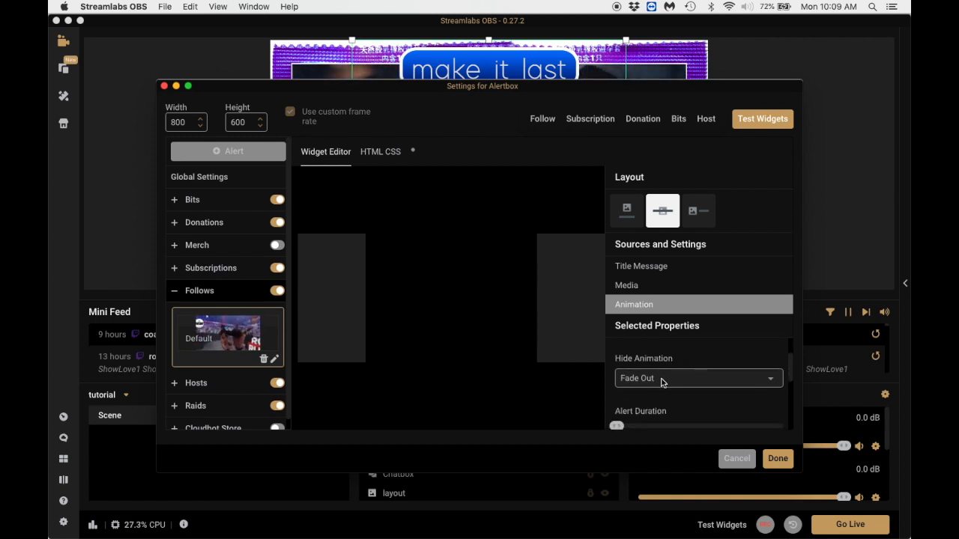
scroll(669, 385, down, 3)
scroll(639, 383, down, 2)
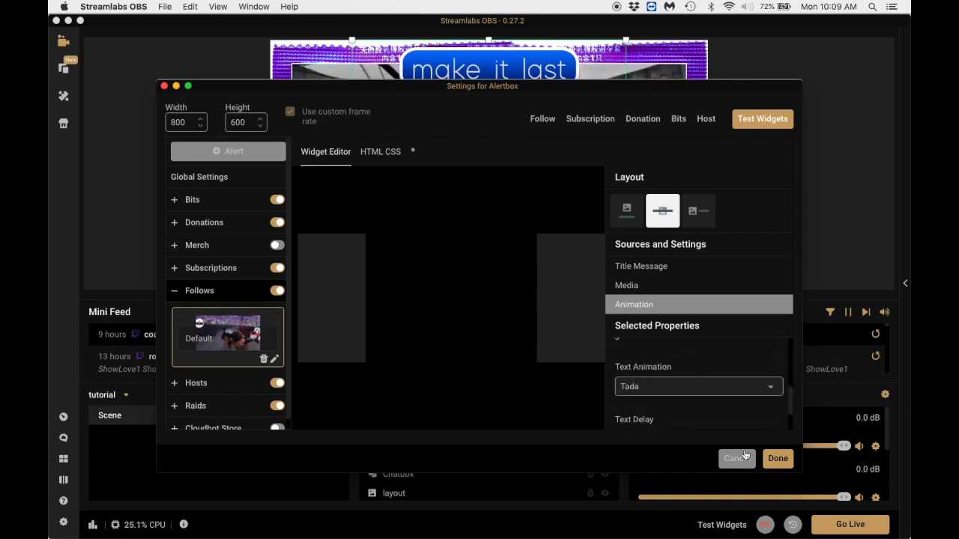
click(777, 459)
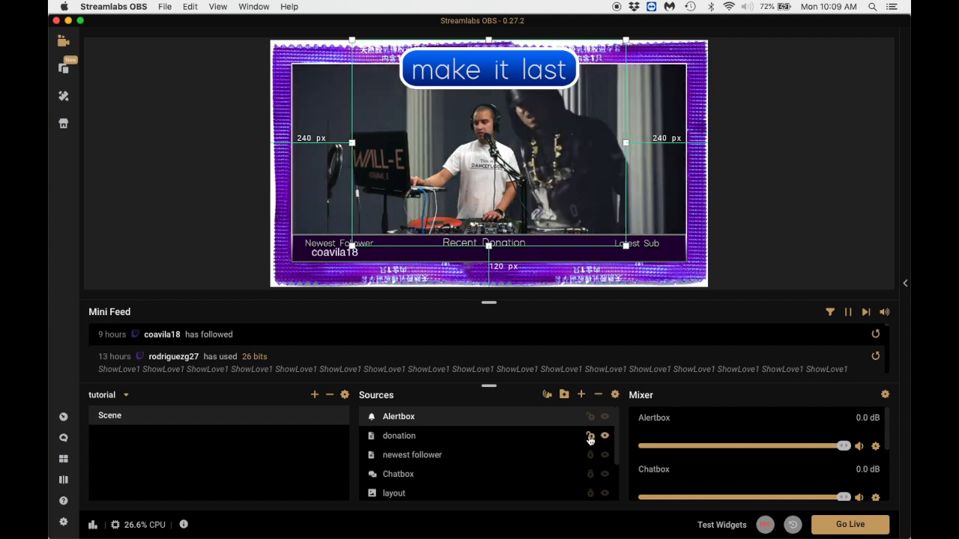
Lock the Alertbox source and play a test follow alert in the scene.
scroll(595, 446, down, 1)
scroll(590, 441, up, 1)
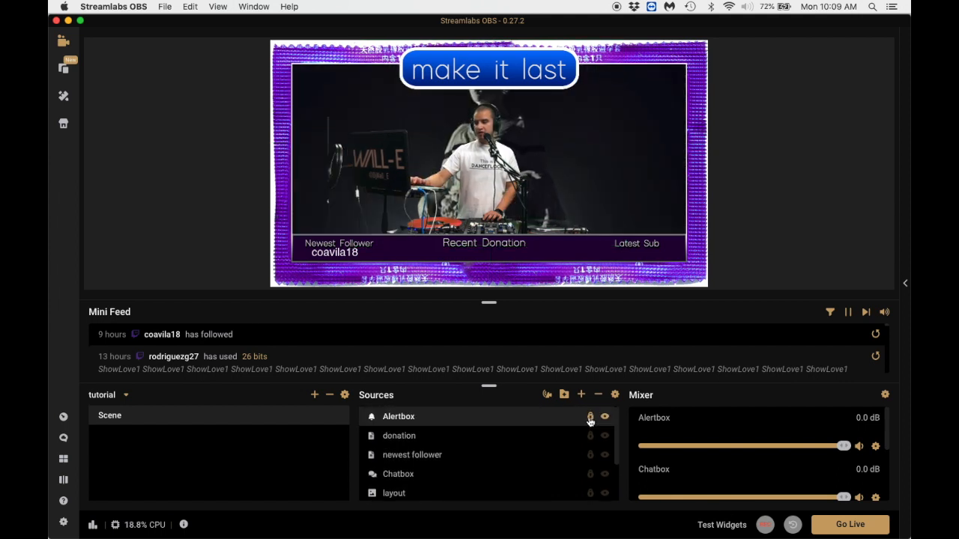
click(722, 526)
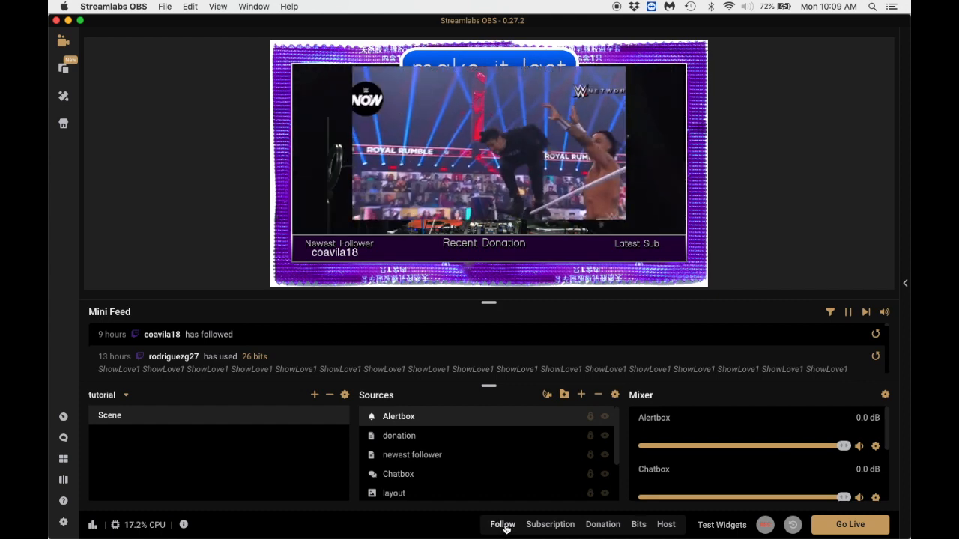
click(504, 526)
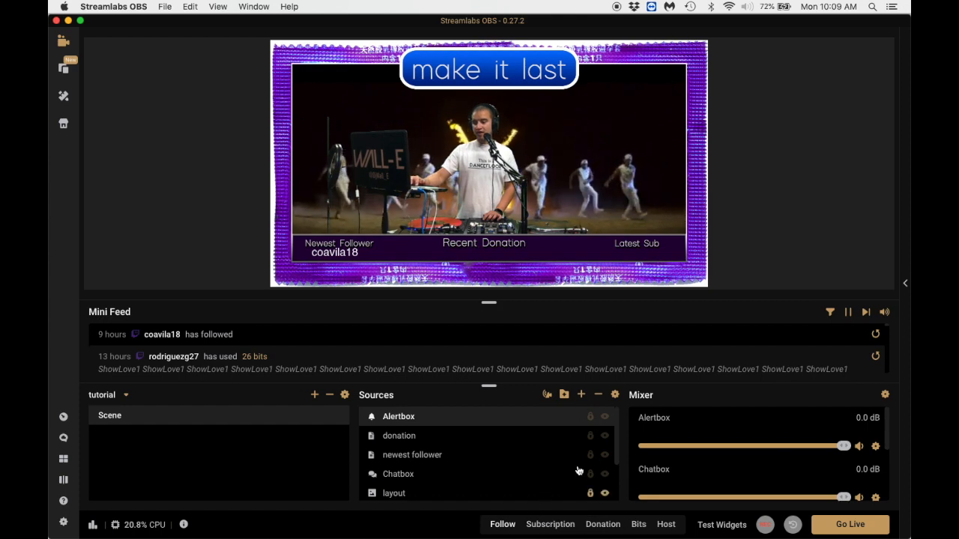
Unlock the Alertbox, shrink it to about 40% of its size in the canvas's upper-right corner, then relock it and test a follow alert.
click(590, 417)
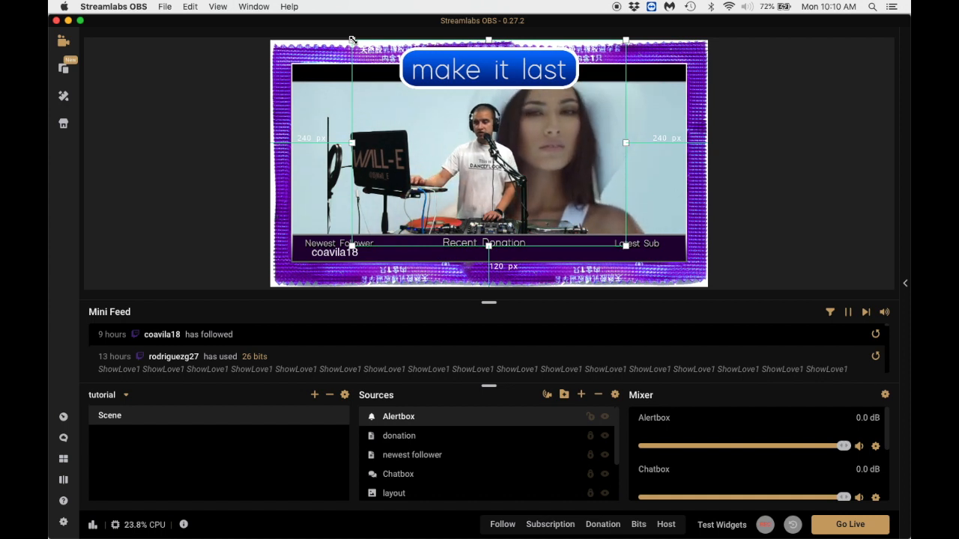
drag(352, 39, 518, 161)
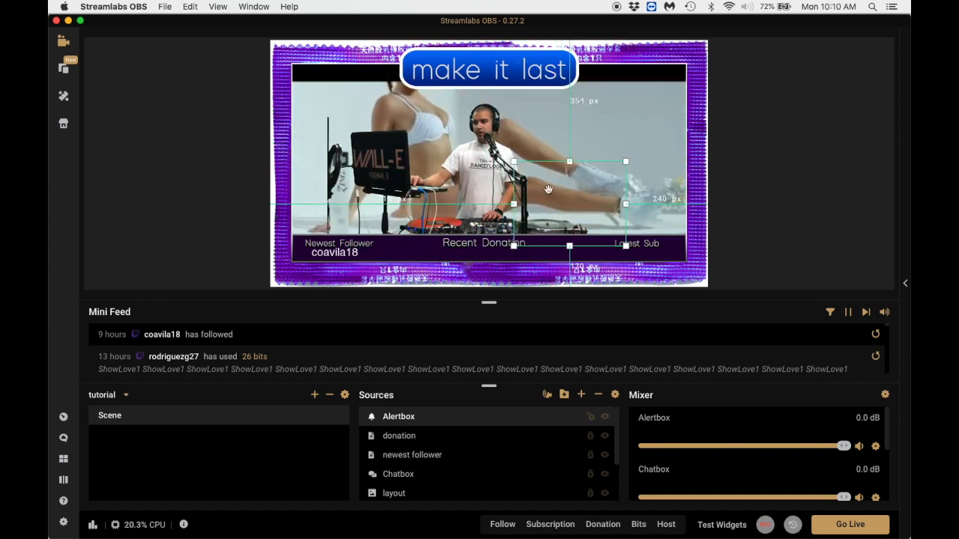
drag(569, 194, 644, 79)
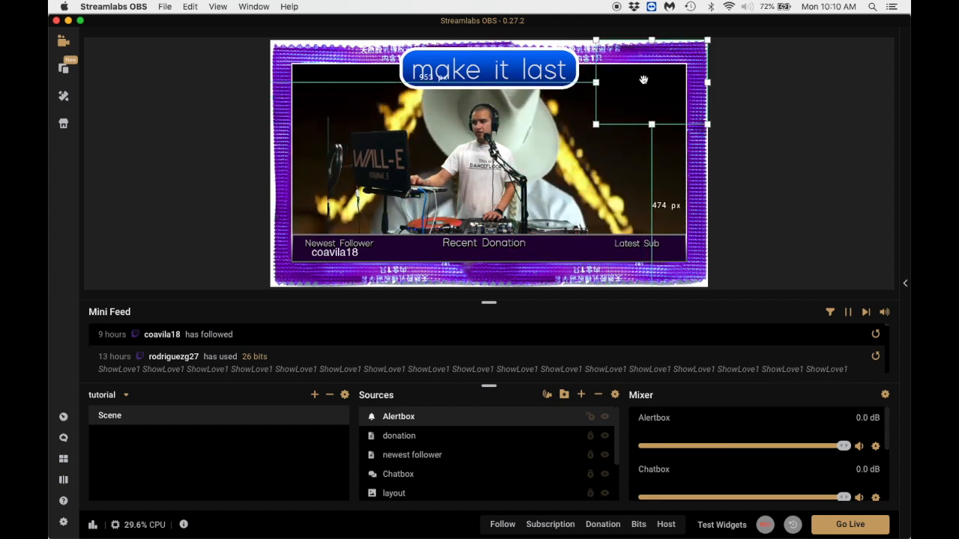
click(590, 417)
click(502, 528)
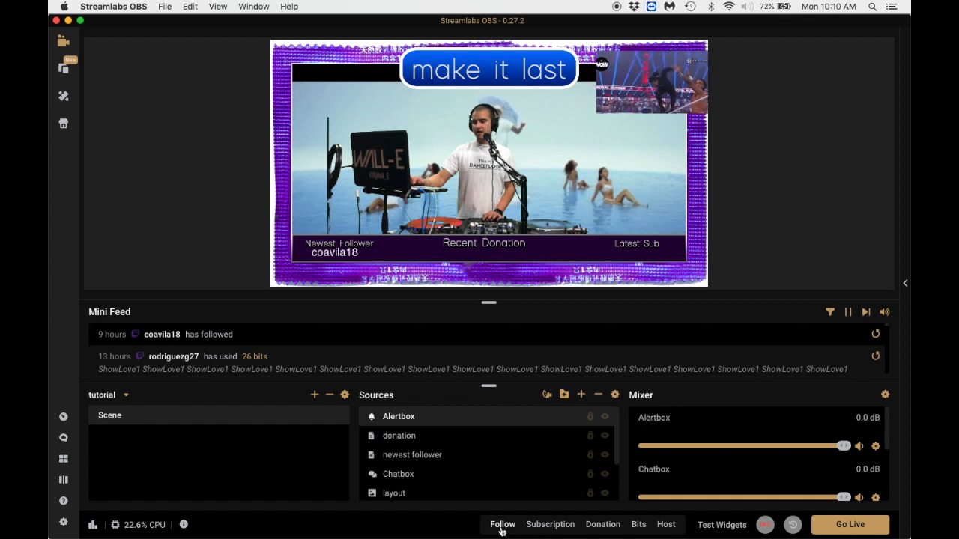